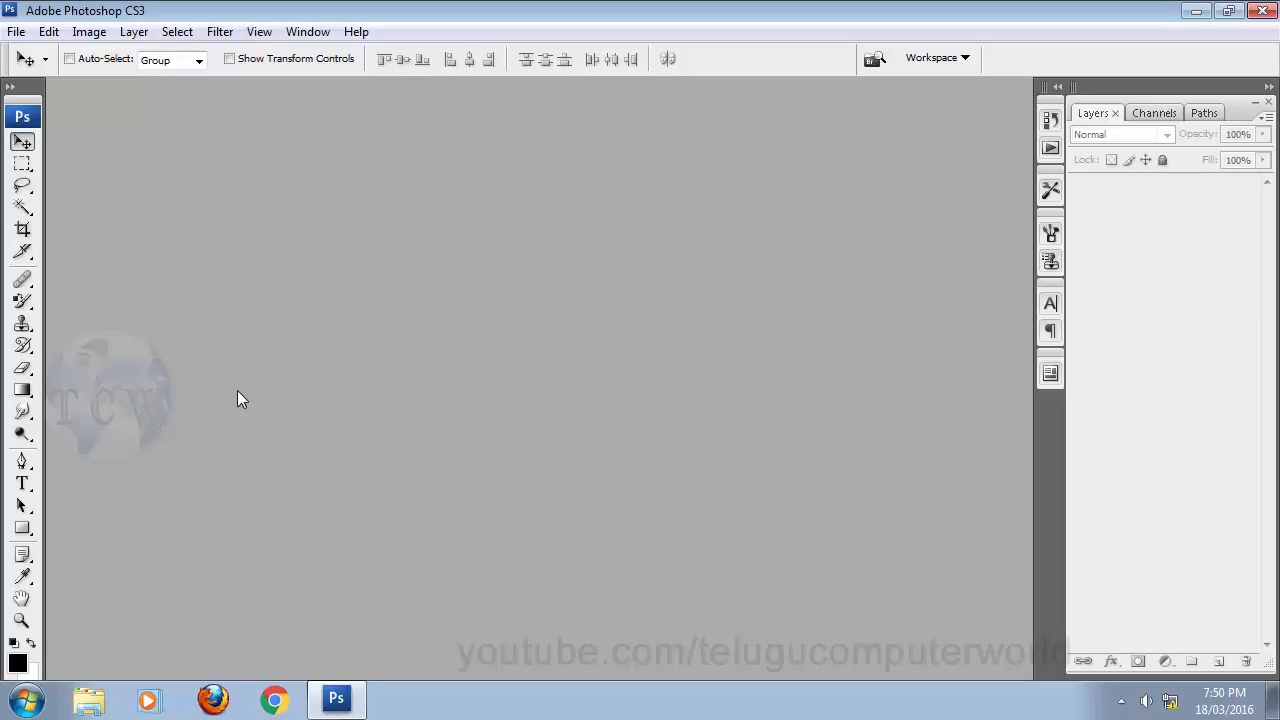
- Create a 1280 x 720 pixel document from the HDV/HDTV 720p/29.97 Film & Video preset and hide its guides
left_click(16, 31)
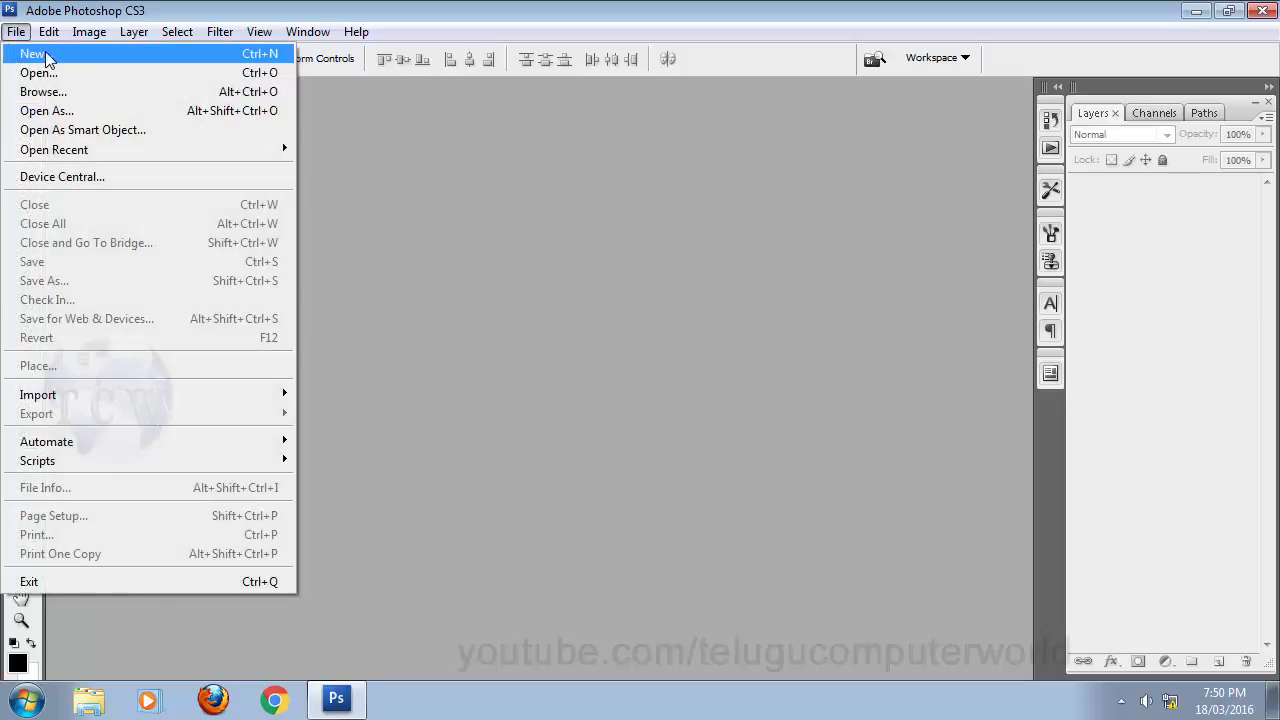
left_click(40, 49)
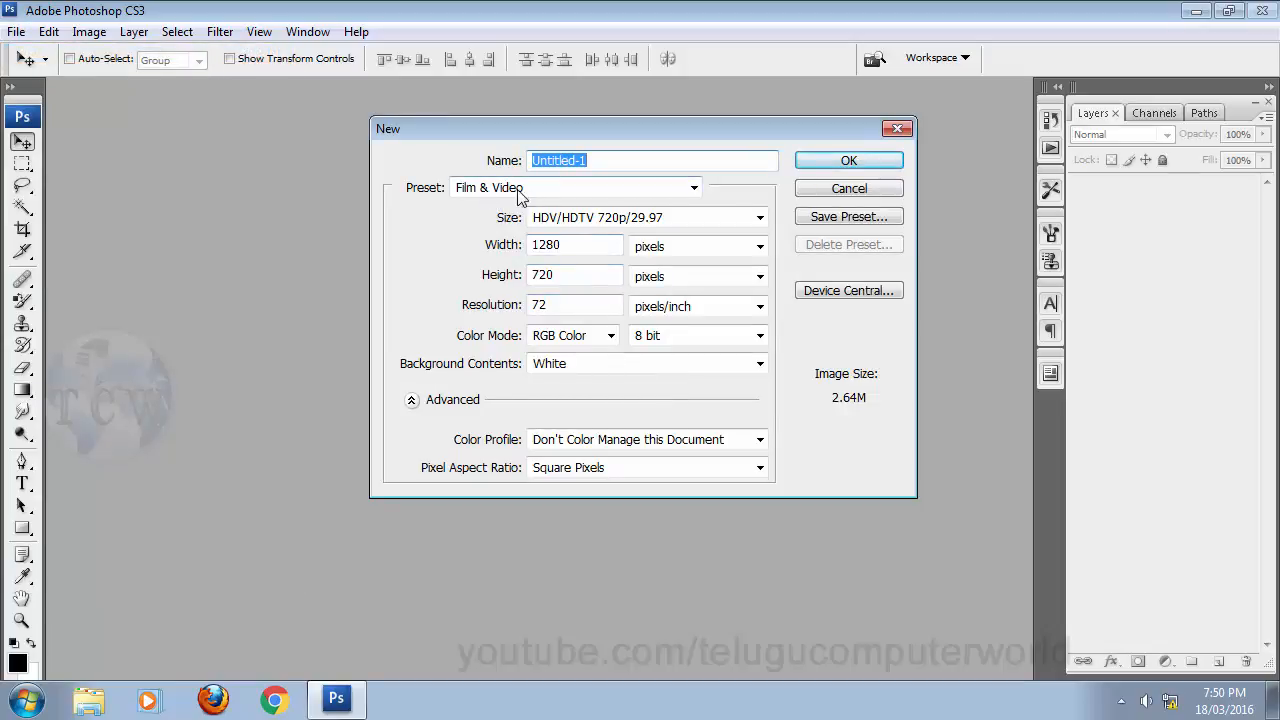
left_click(846, 162)
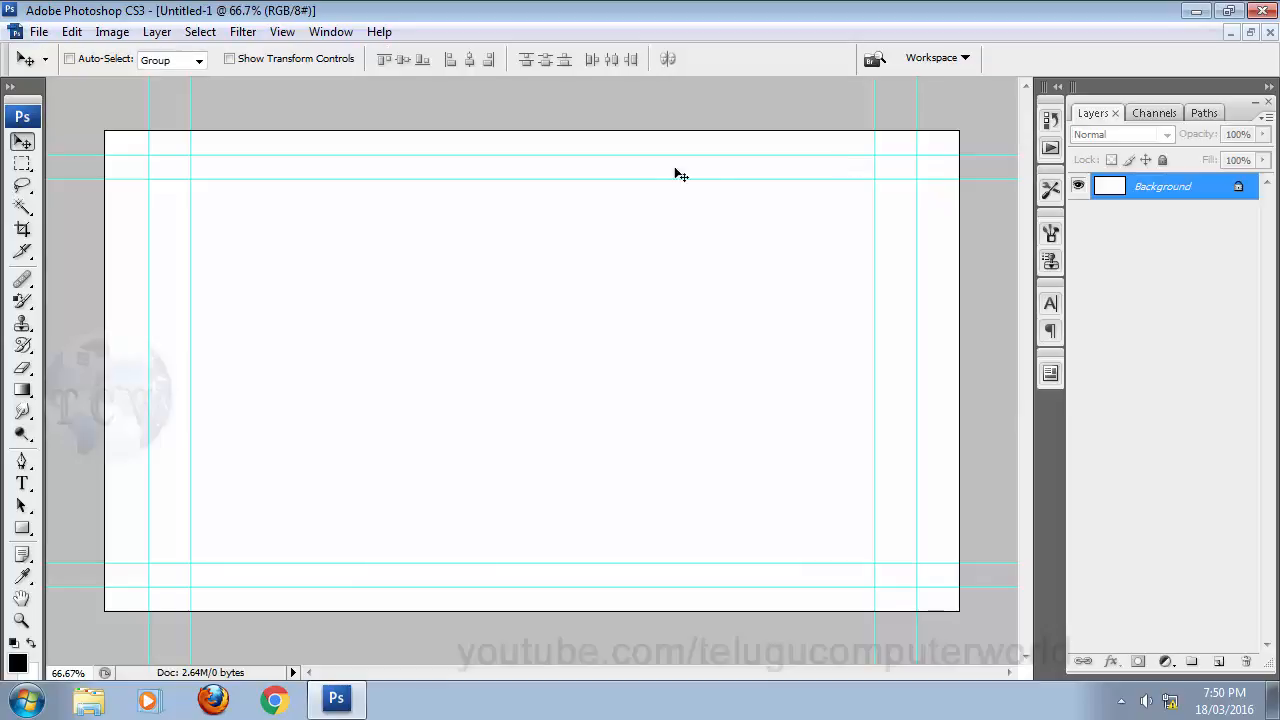
key("ctrl+semicolon")
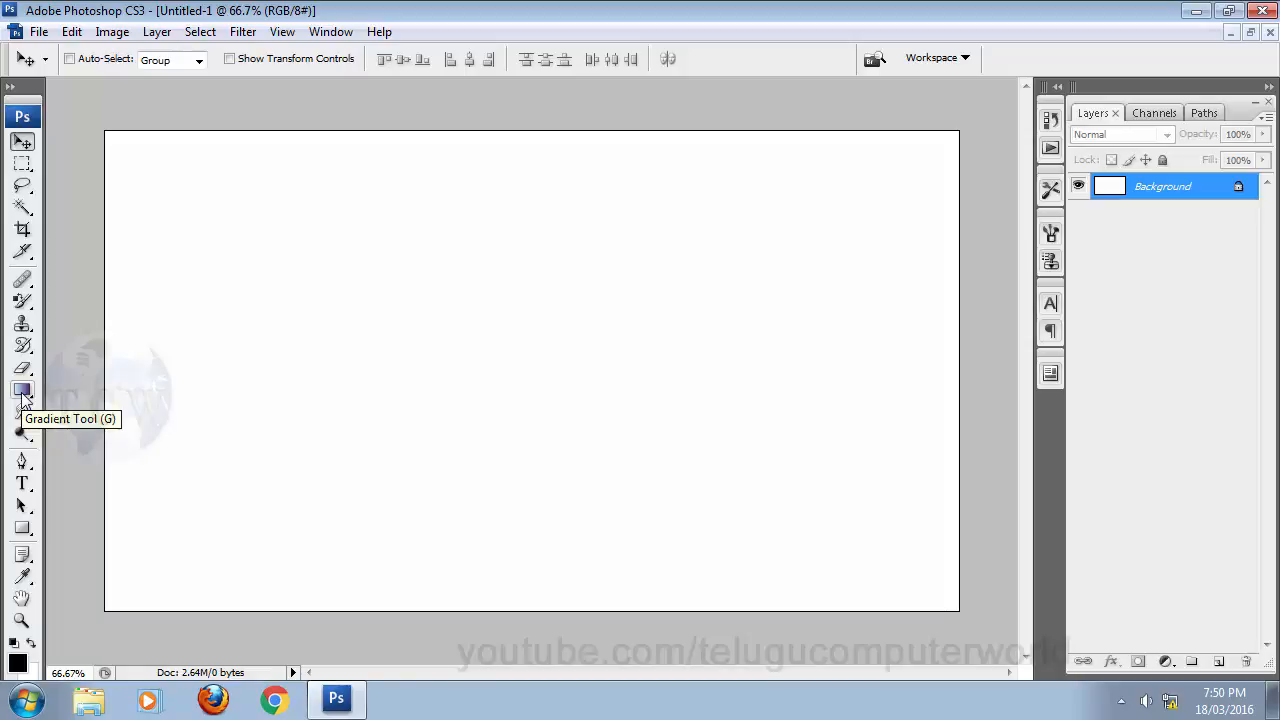
- Activate the Gradient tool, view the gradient presets without changing them, and expand the toolbox to two columns
key("g")
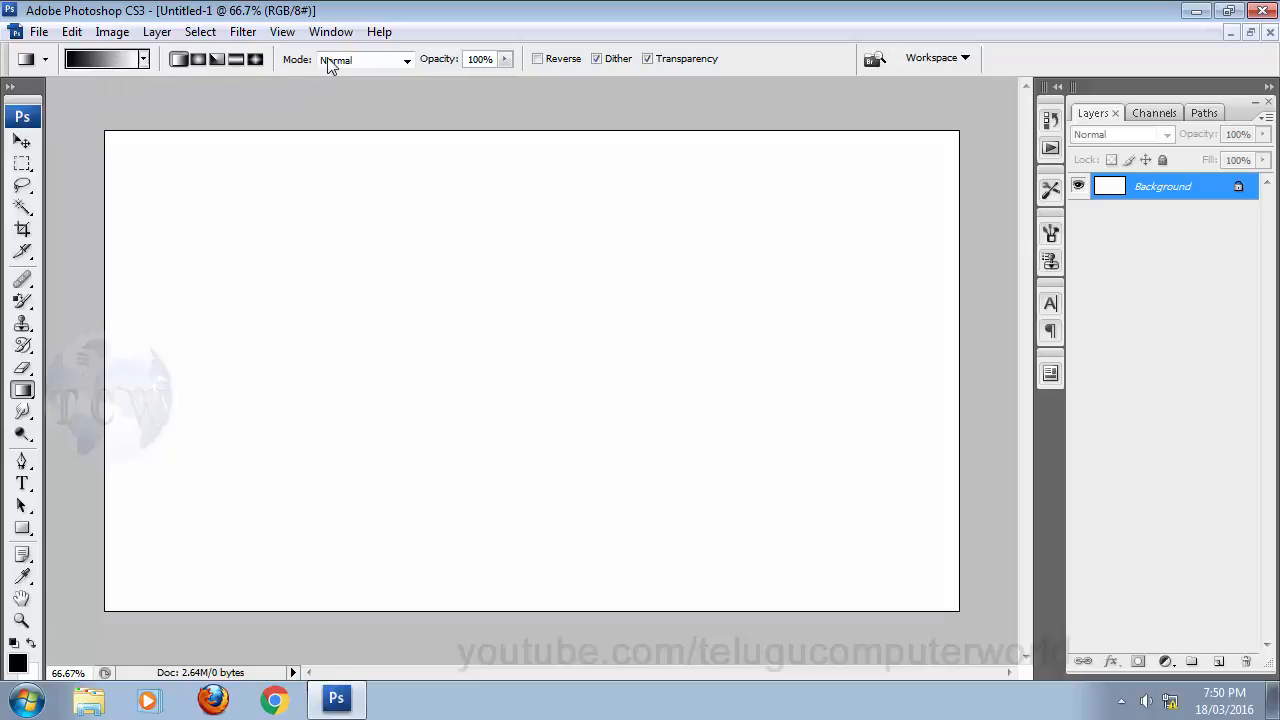
left_click(100, 59)
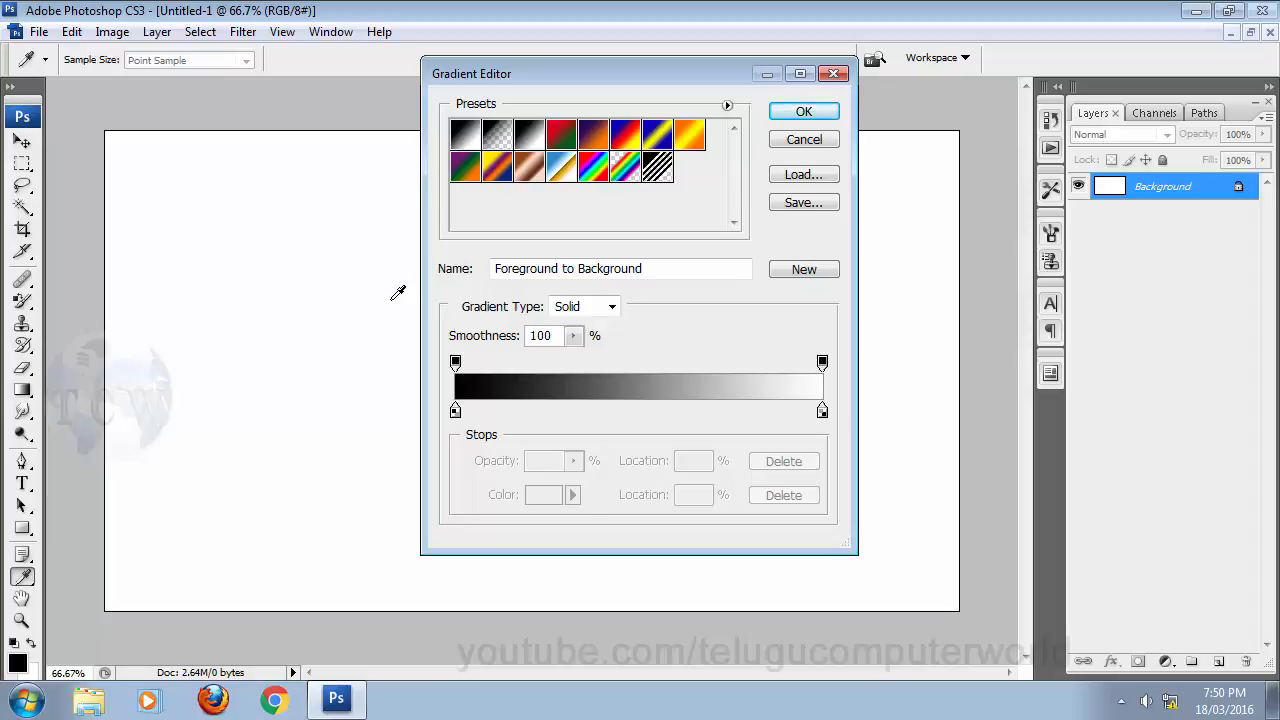
left_click(834, 75)
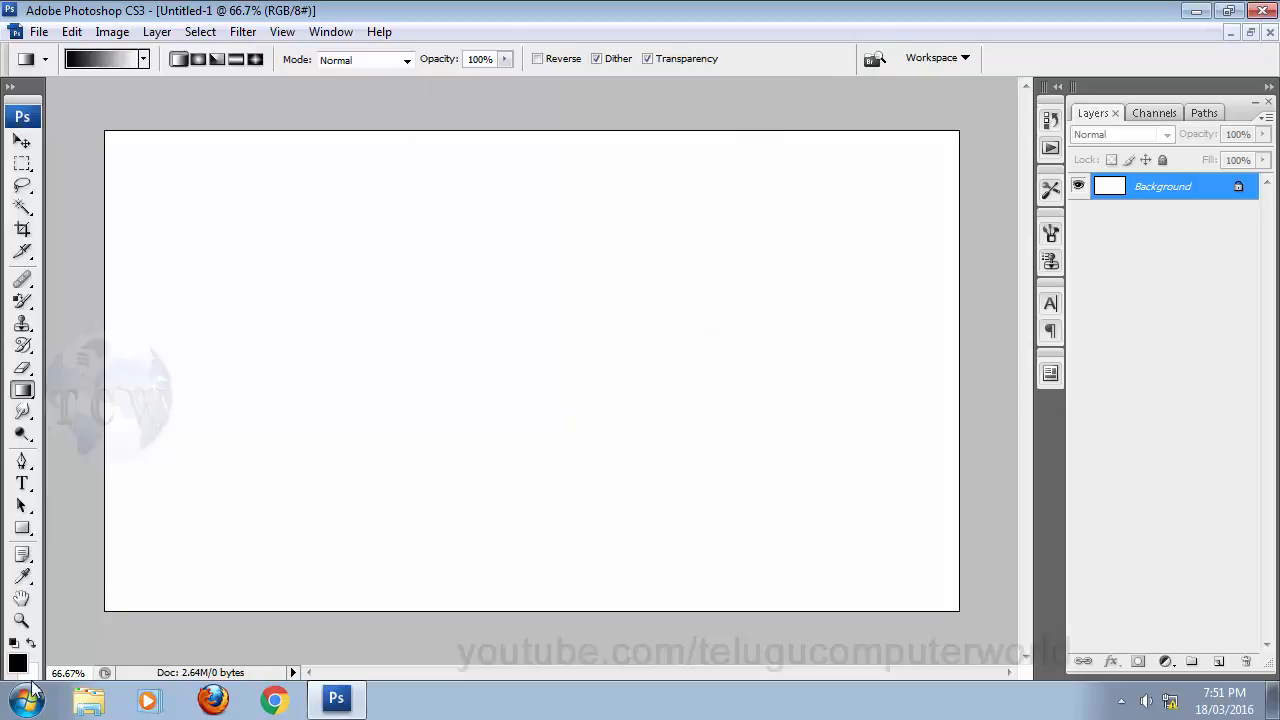
left_click(11, 88)
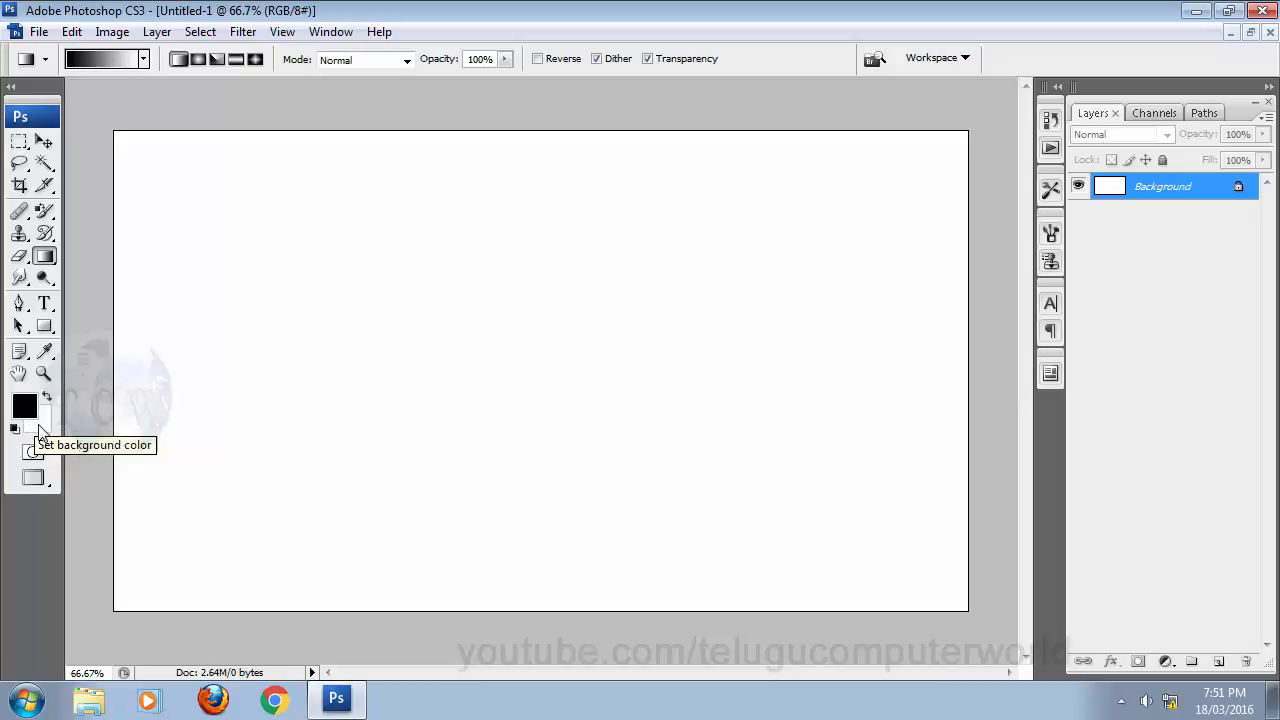
- Try a downward black-to-white Foreground to Background gradient on the Background layer and undo it
left_click(105, 60)
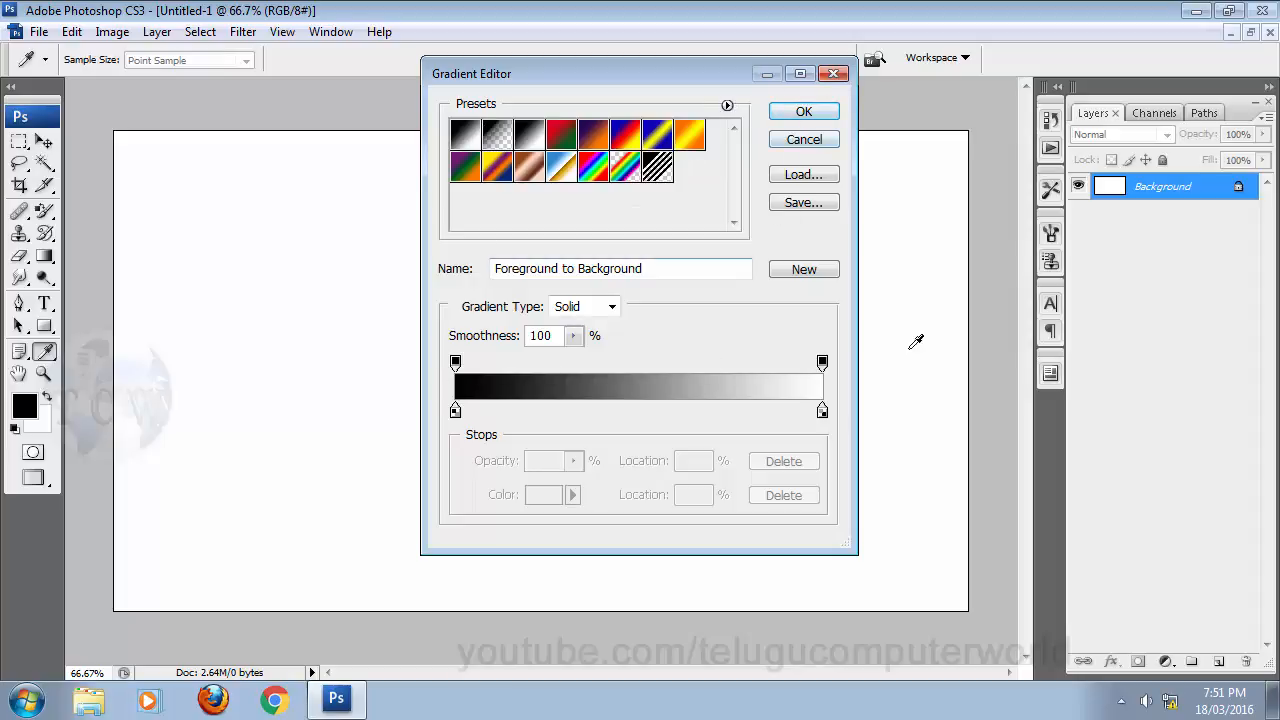
left_click(805, 113)
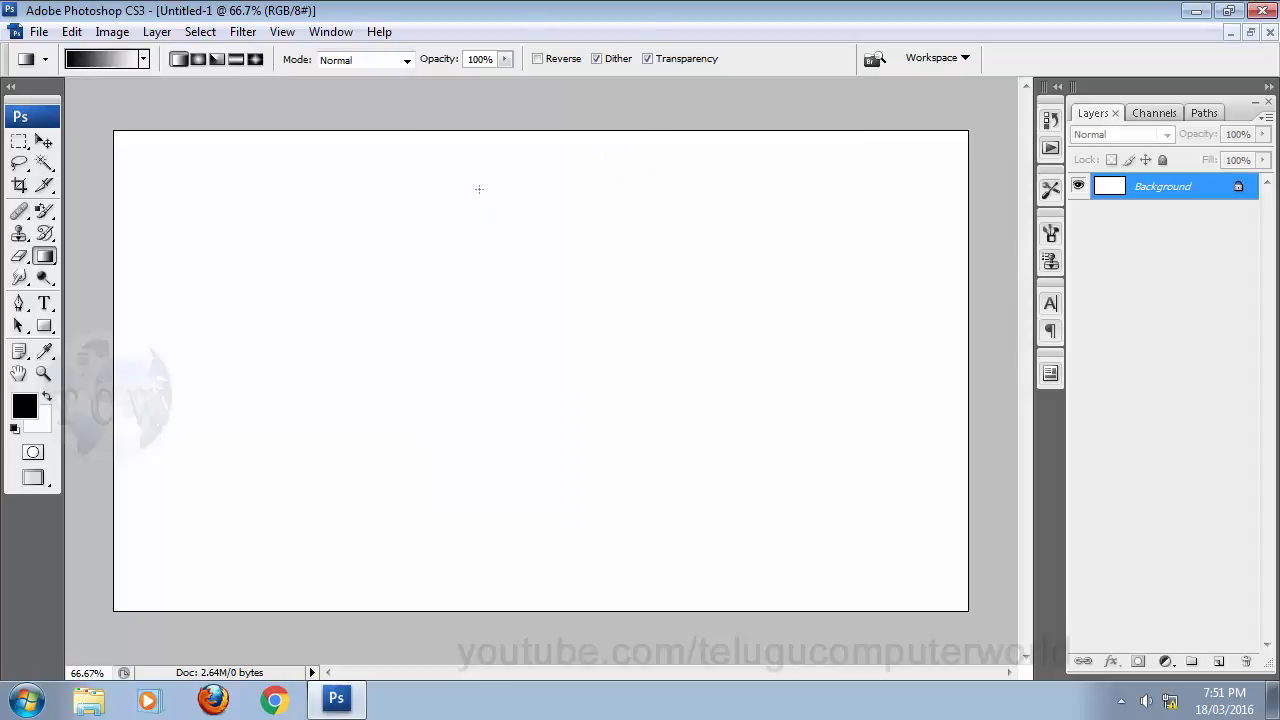
left_click_drag(539, 168, 539, 540)
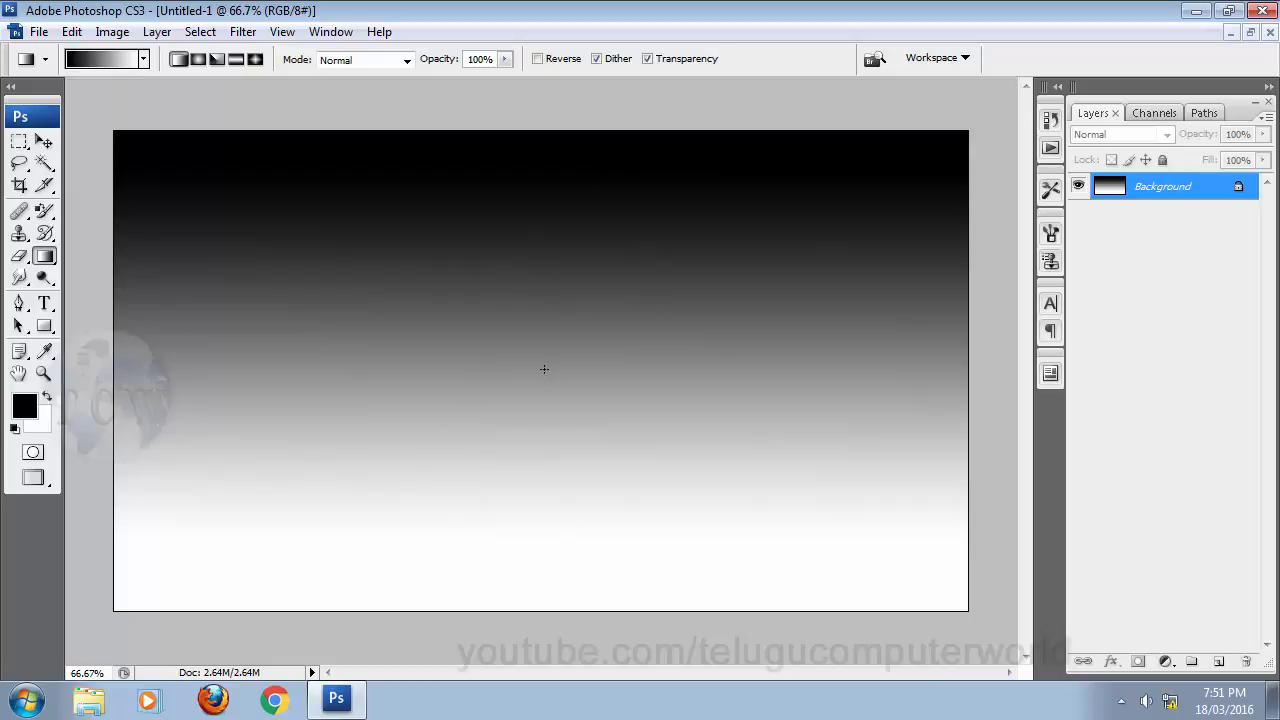
key("ctrl+z")
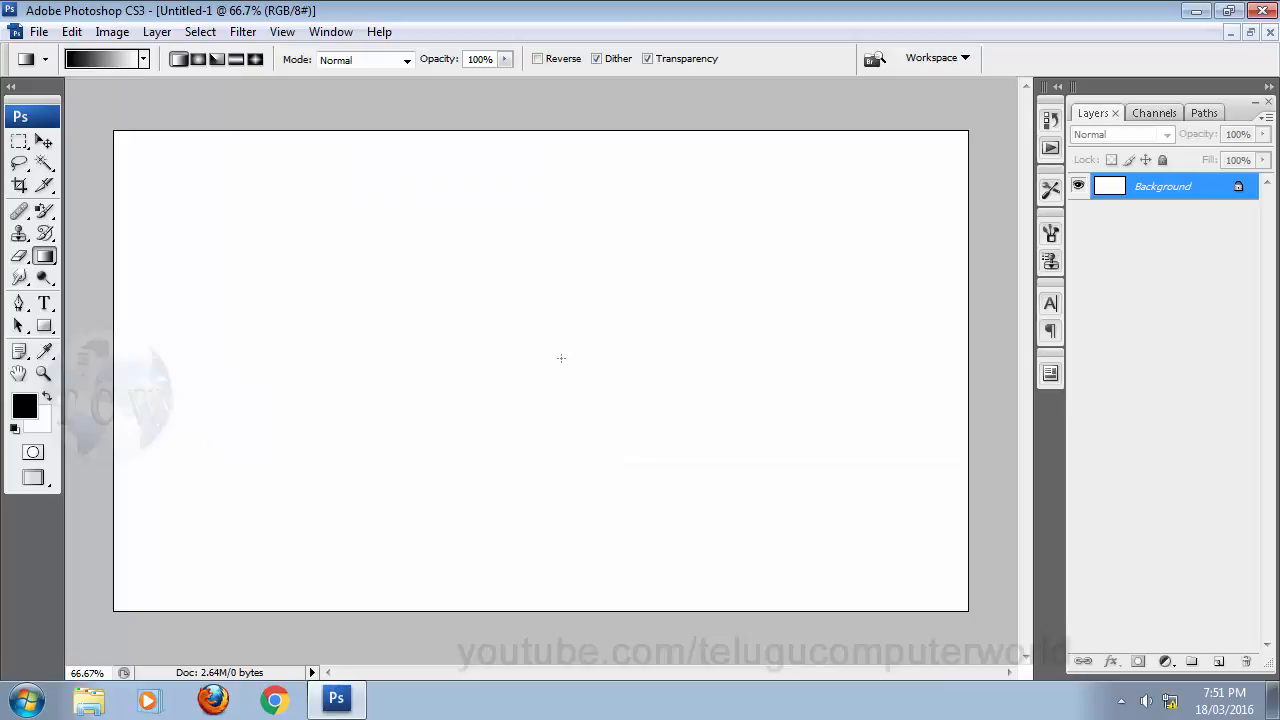
- Set the foreground colour to pure blue and confirm the Foreground to Background gradient in the Gradient Editor
left_click(24, 404)
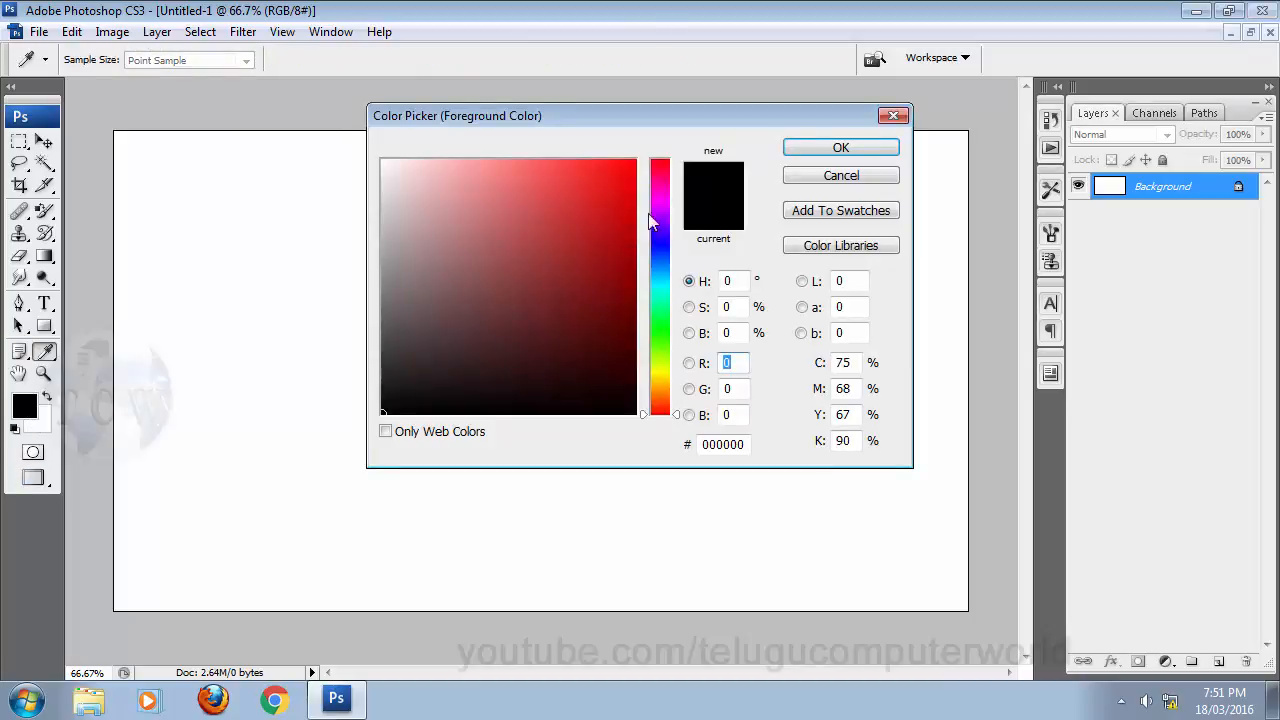
left_click(652, 245)
left_click_drag(630, 182, 634, 160)
left_click(820, 148)
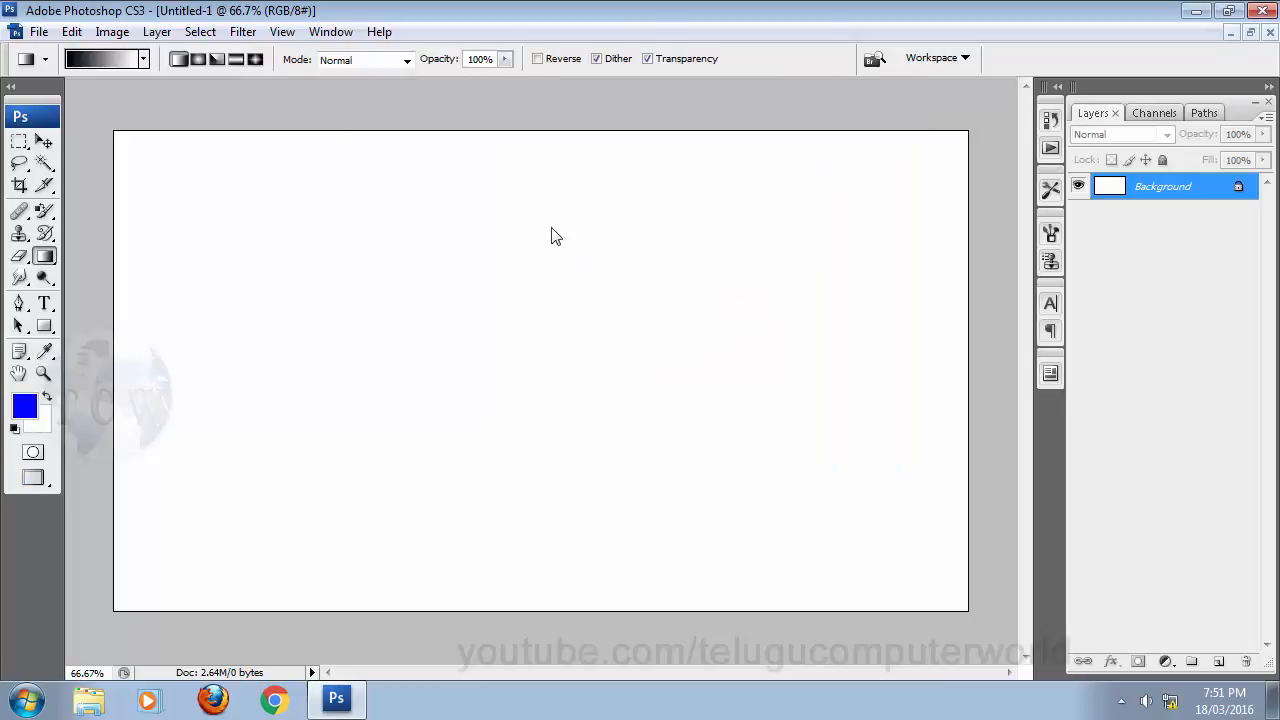
left_click(102, 60)
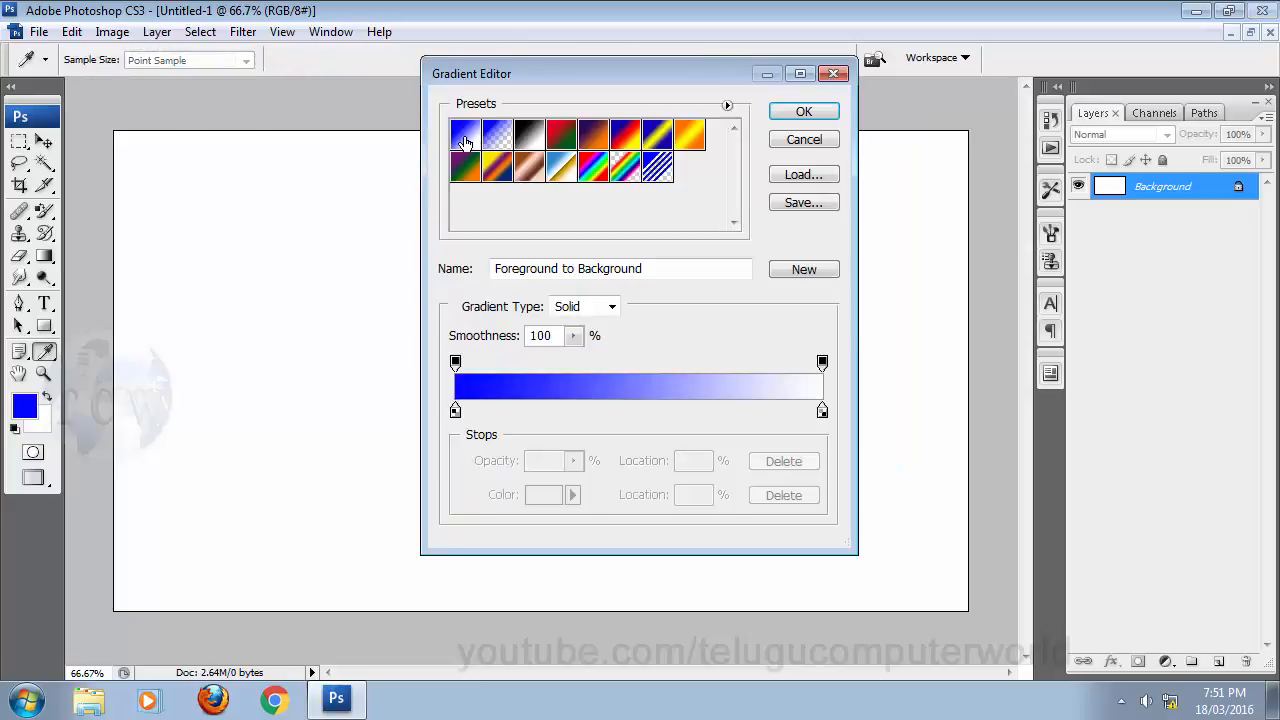
left_click(803, 111)
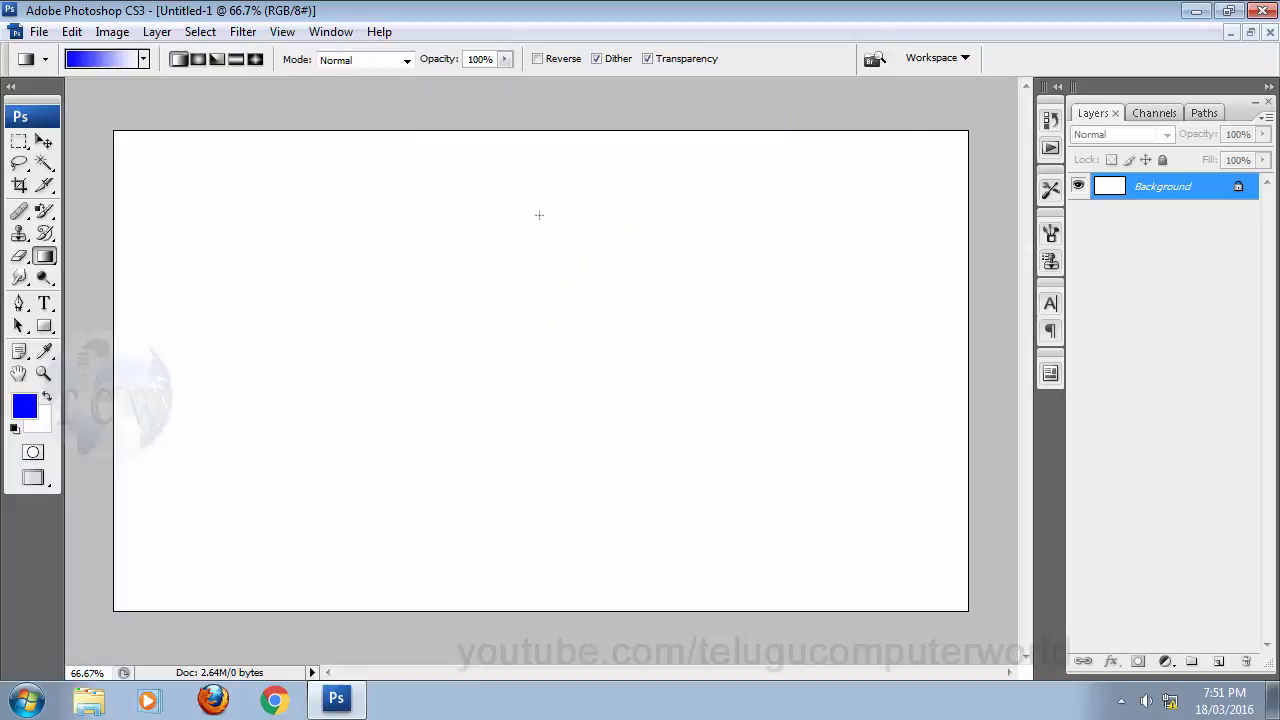
- Fill the Background layer with blue-to-white linear gradients running downward, upward, downward again, rightward and leftward
left_click_drag(550, 155, 550, 490)
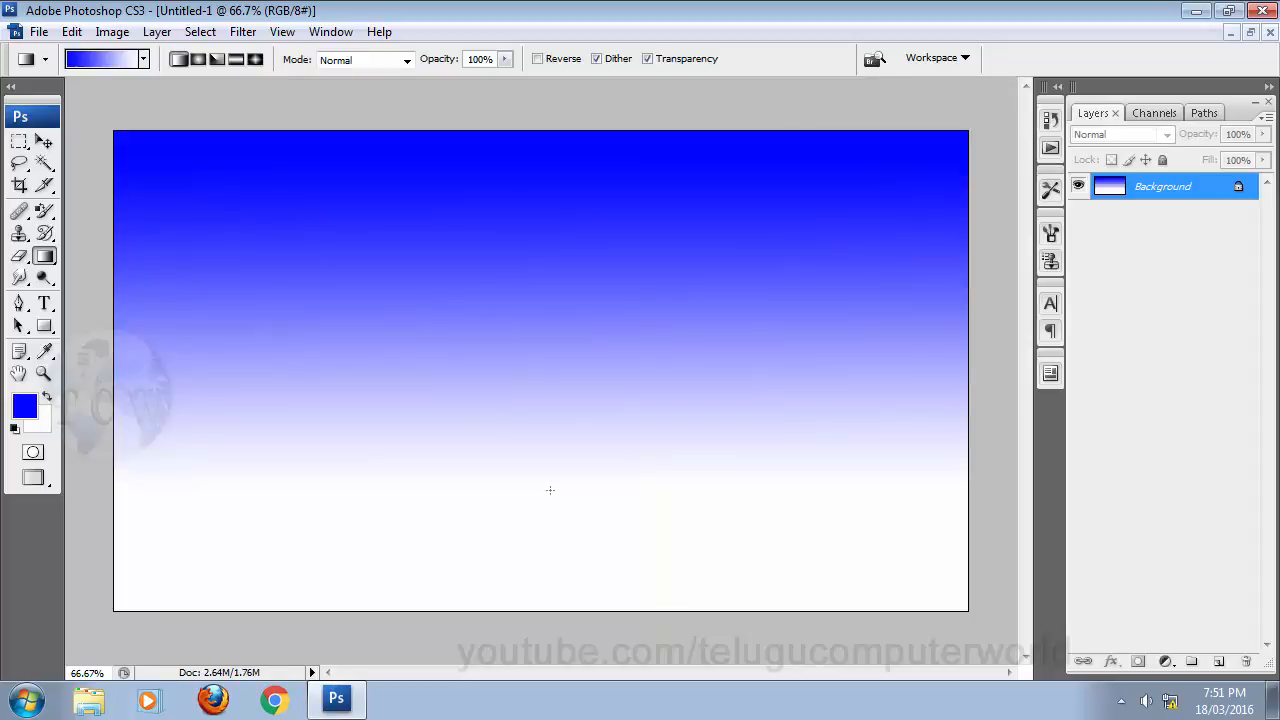
left_click_drag(527, 578, 520, 211)
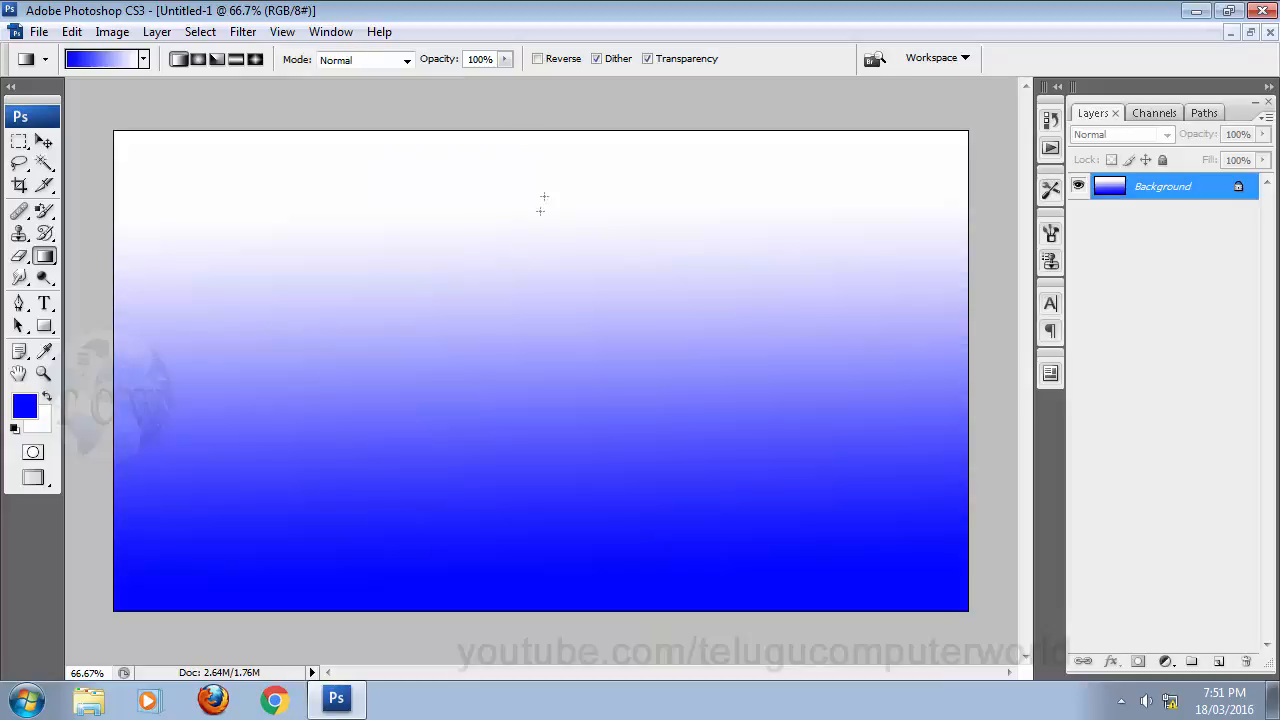
left_click_drag(539, 156, 551, 491)
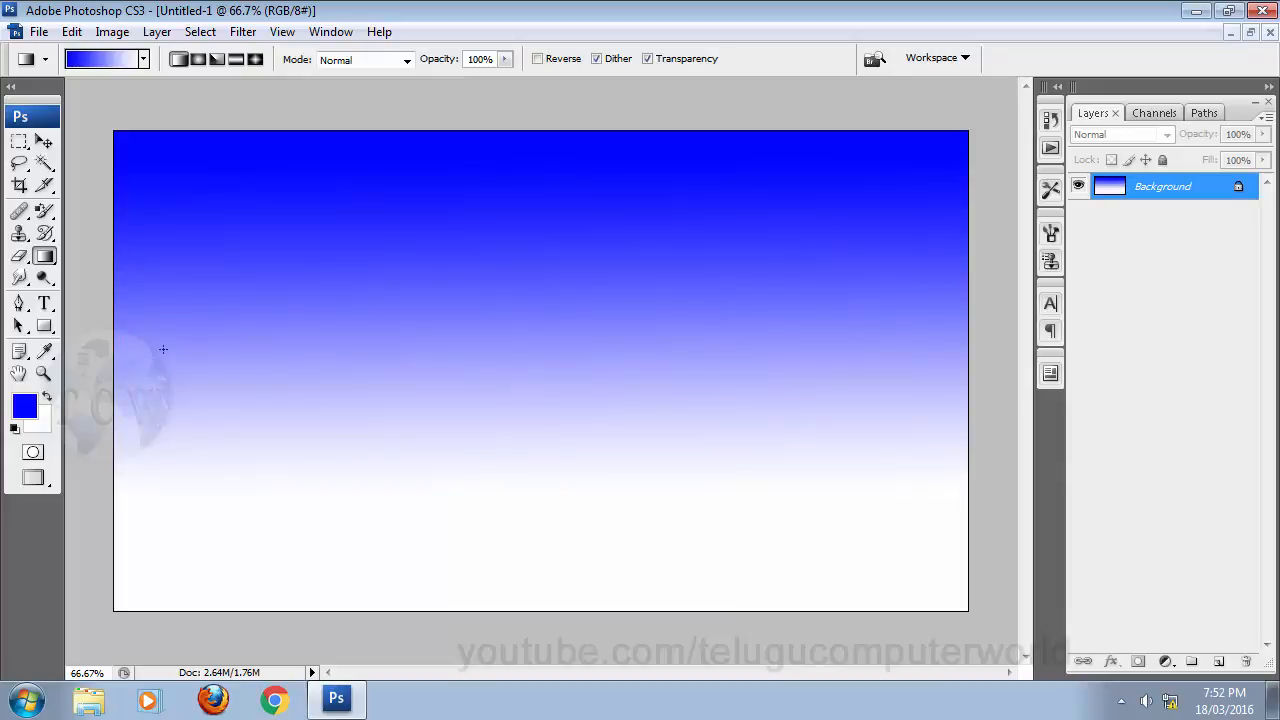
left_click_drag(163, 350, 577, 358)
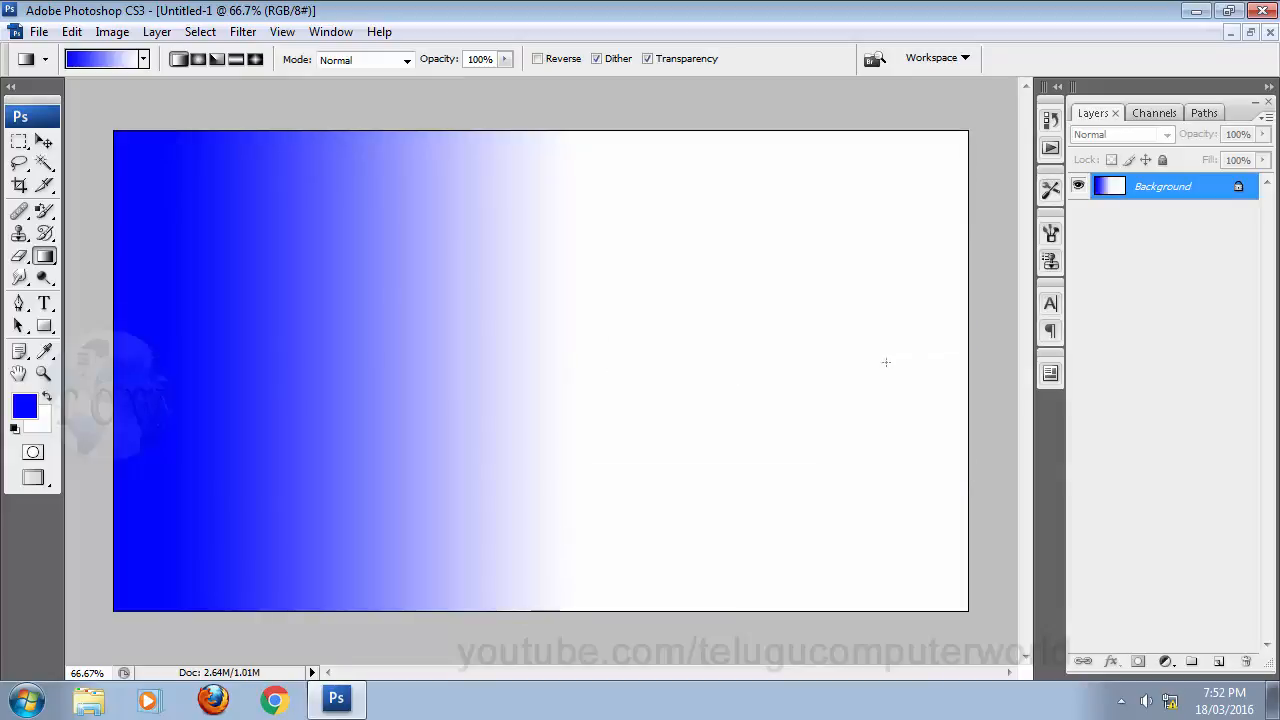
left_click_drag(907, 370, 524, 372)
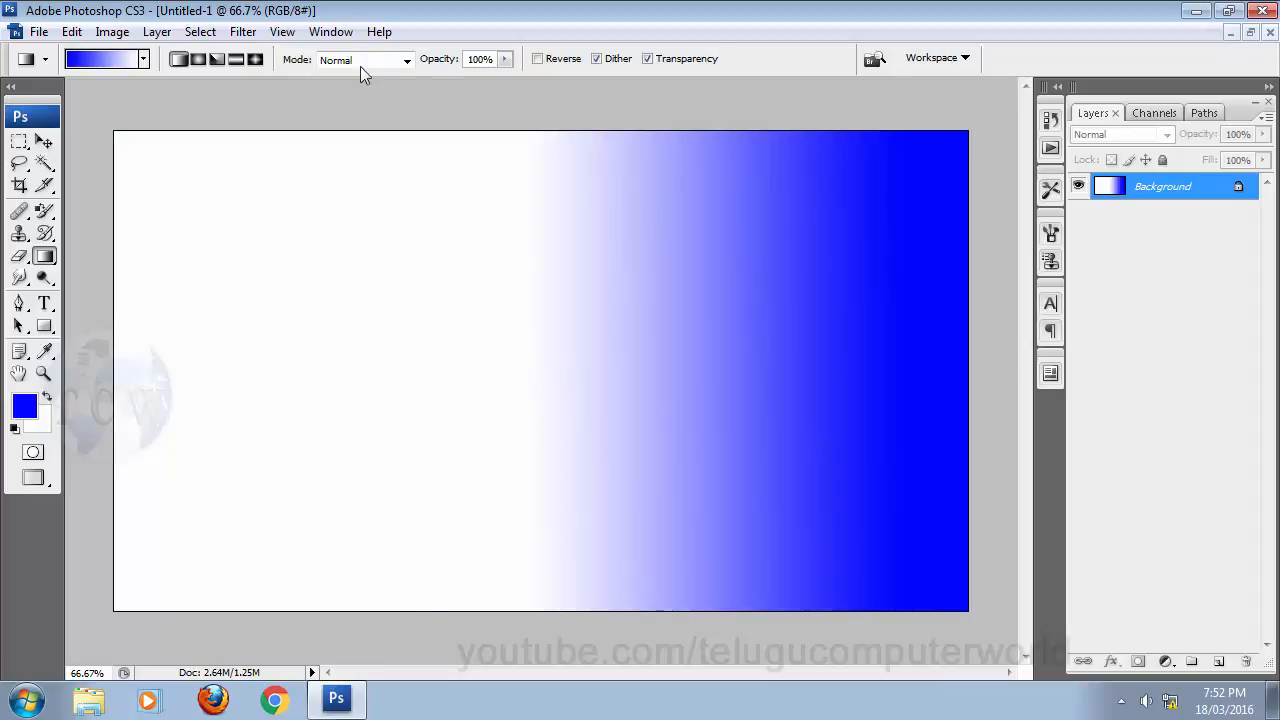
- Keep the gradient mode at Normal, enable Reverse, and draw horizontal gradients rightward and leftward across the canvas
left_click(393, 63)
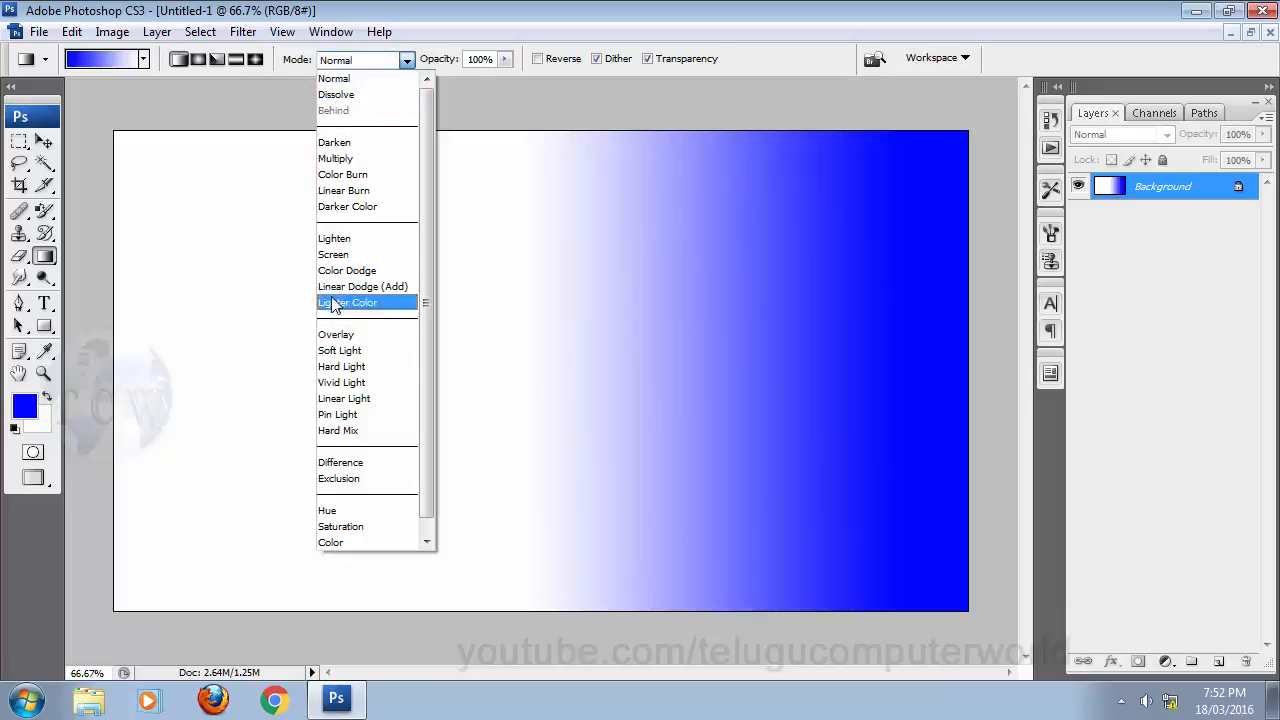
left_click(370, 78)
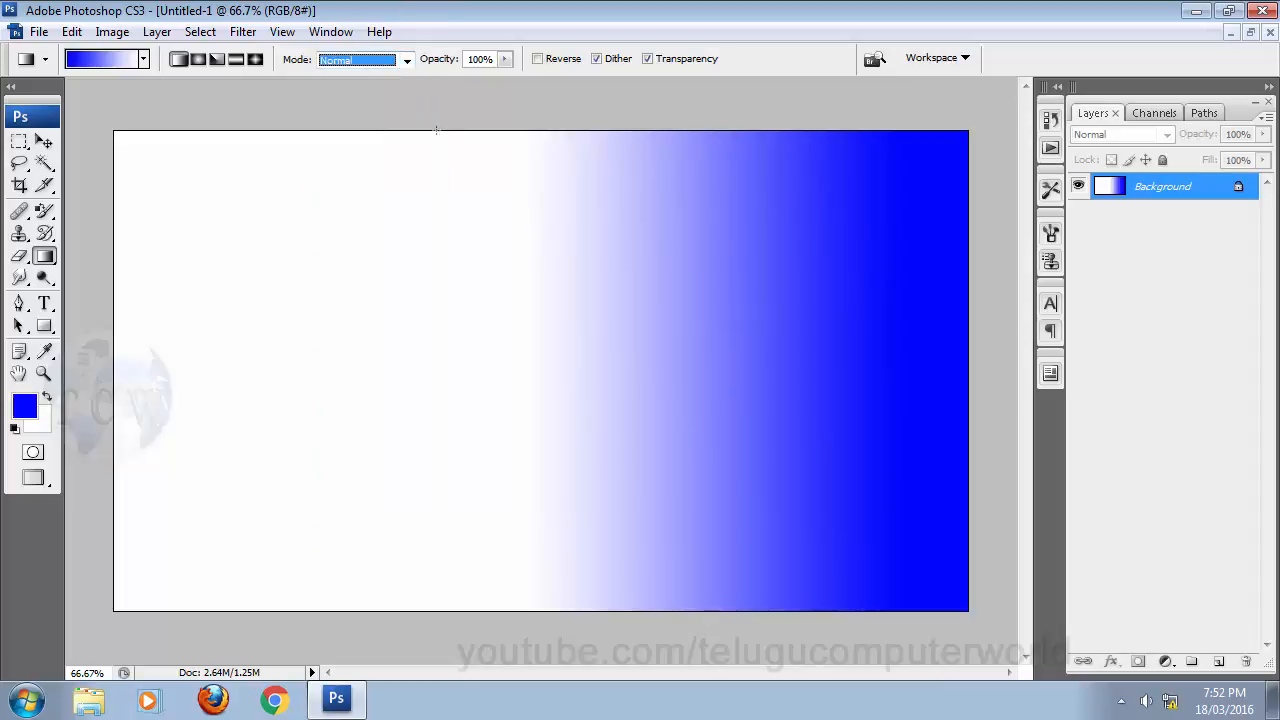
left_click(537, 59)
left_click_drag(260, 329, 604, 328)
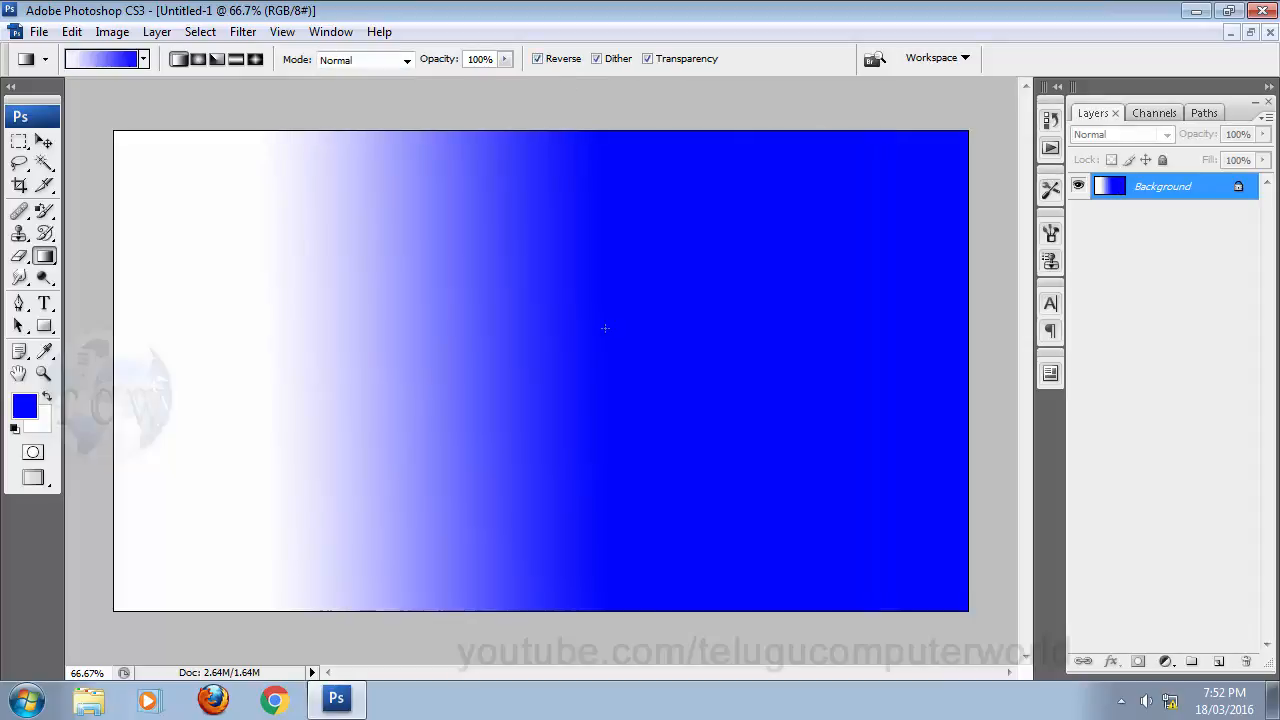
left_click_drag(769, 328, 330, 320)
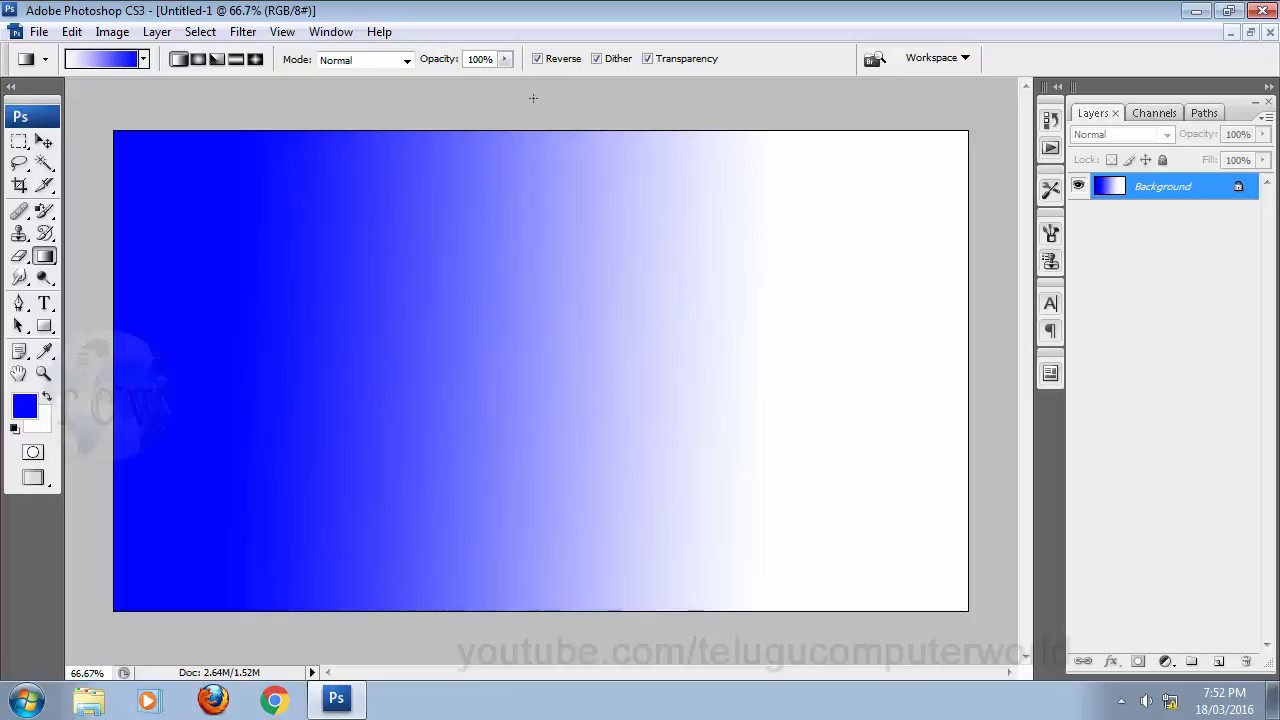
- Disable Reverse and draw blue-to-white gradients rightward, downward, slightly tilted upward, and straight downward
left_click(537, 59)
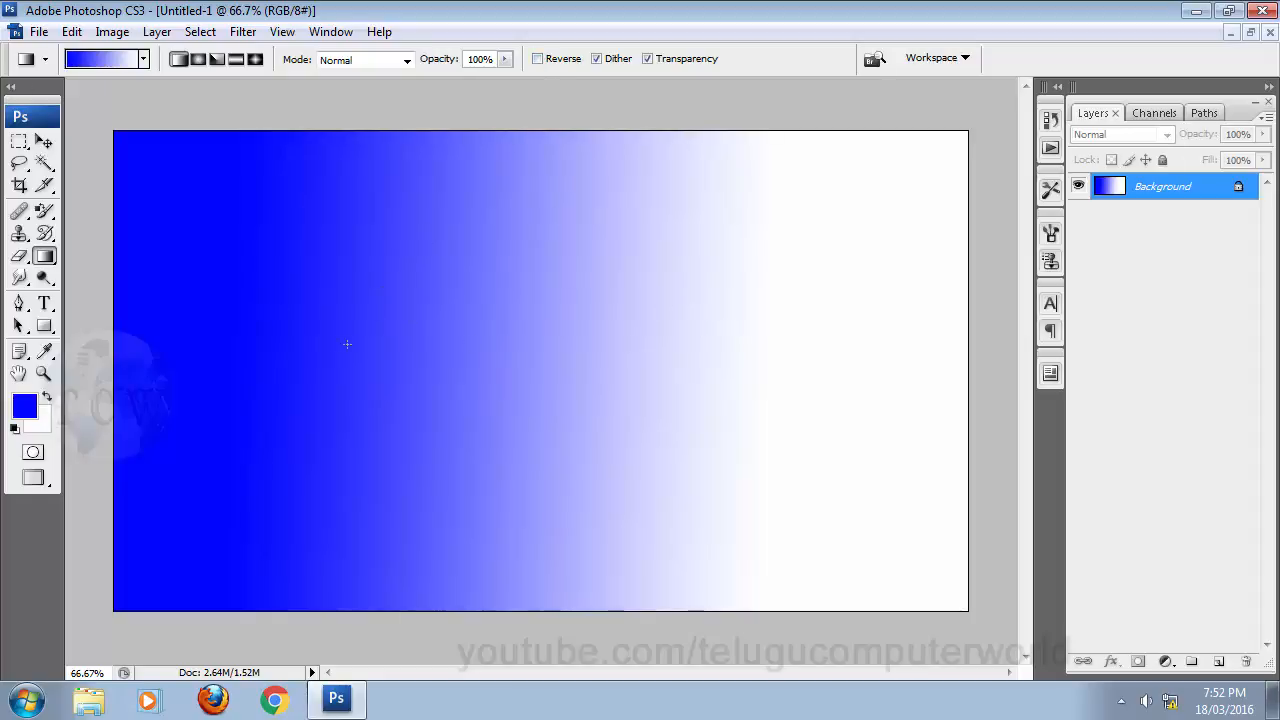
left_click_drag(347, 344, 687, 331)
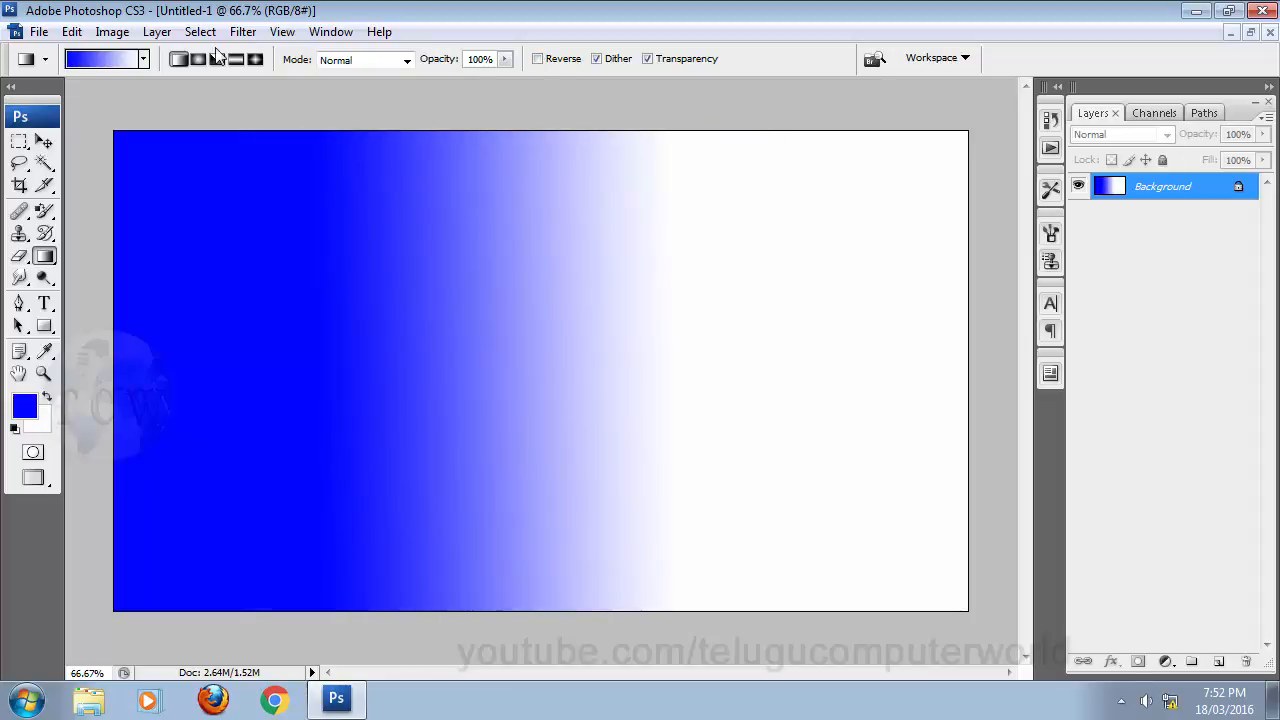
left_click_drag(563, 226, 553, 521)
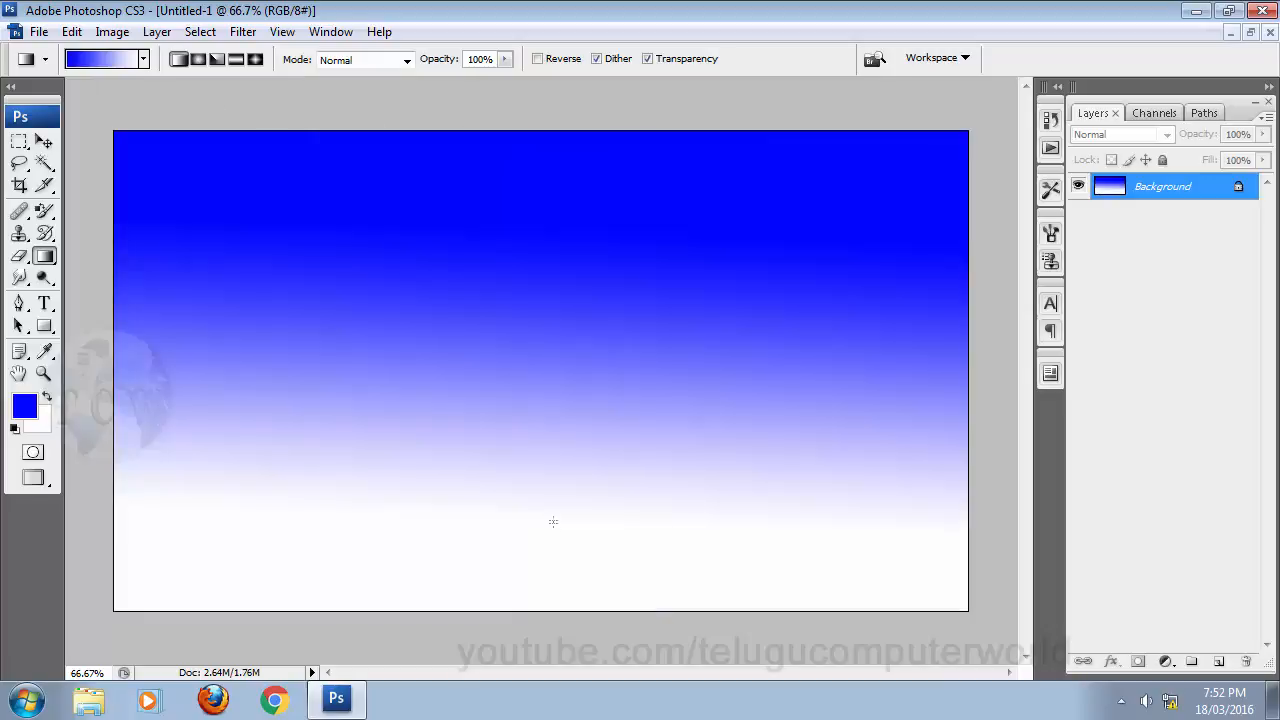
left_click_drag(490, 173, 575, 330)
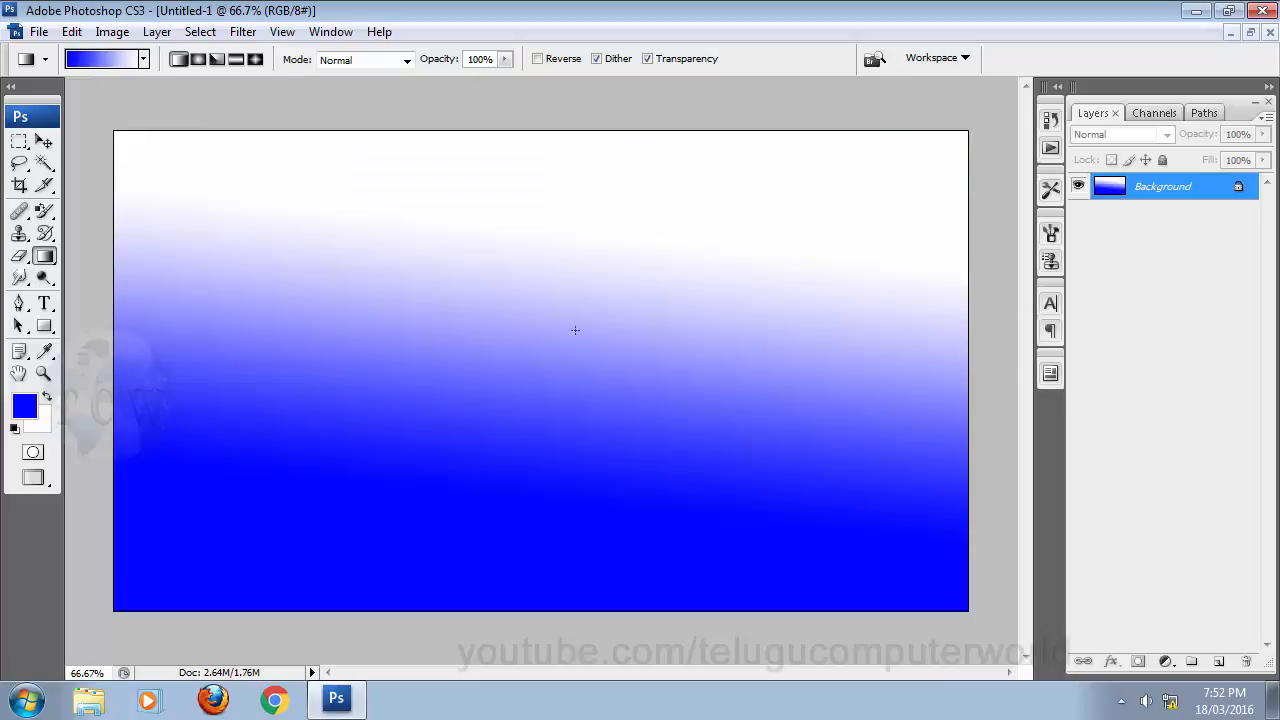
left_click_drag(526, 189, 527, 476)
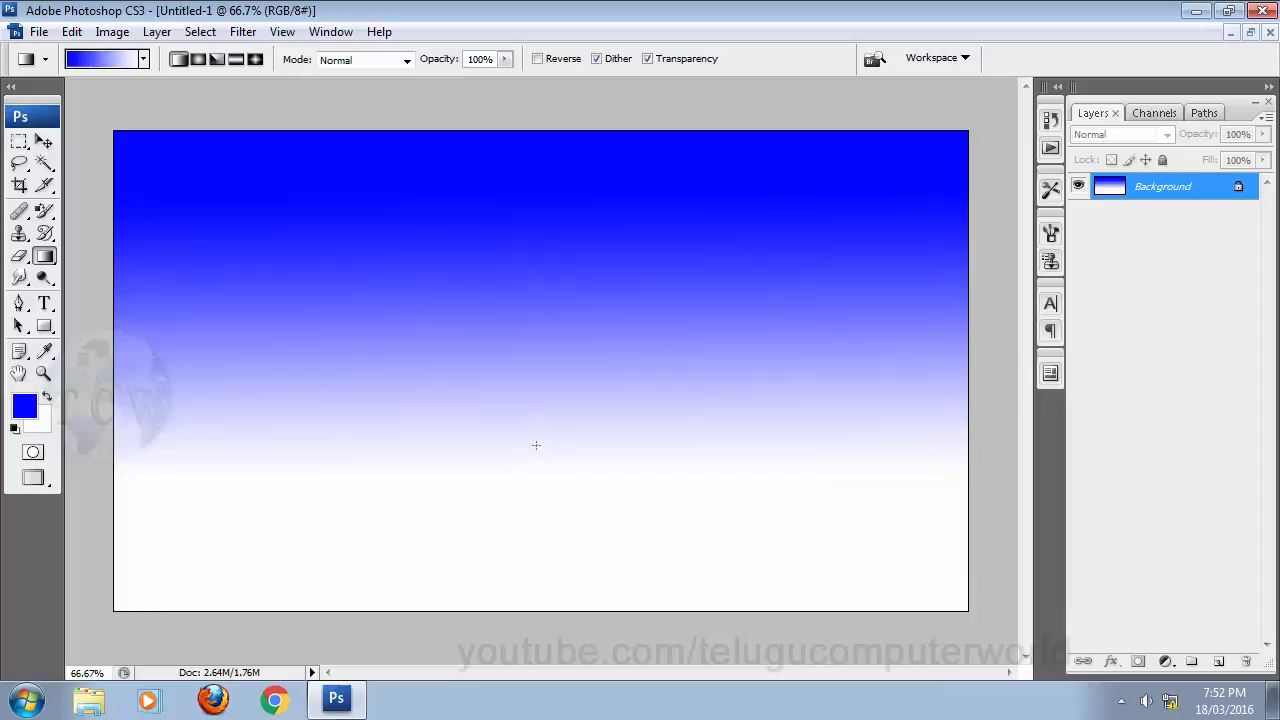
- Enable Reverse and fill the canvas with a downward white-to-blue gradient
left_click(537, 59)
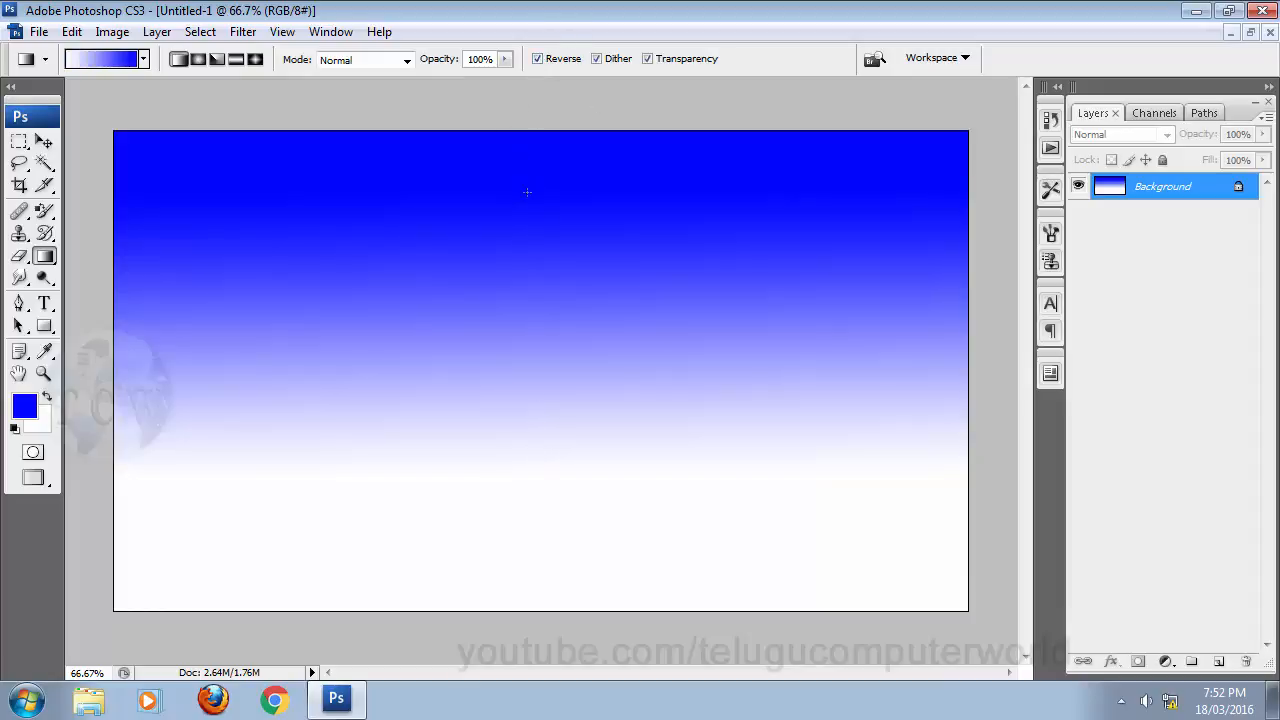
left_click_drag(517, 152, 517, 443)
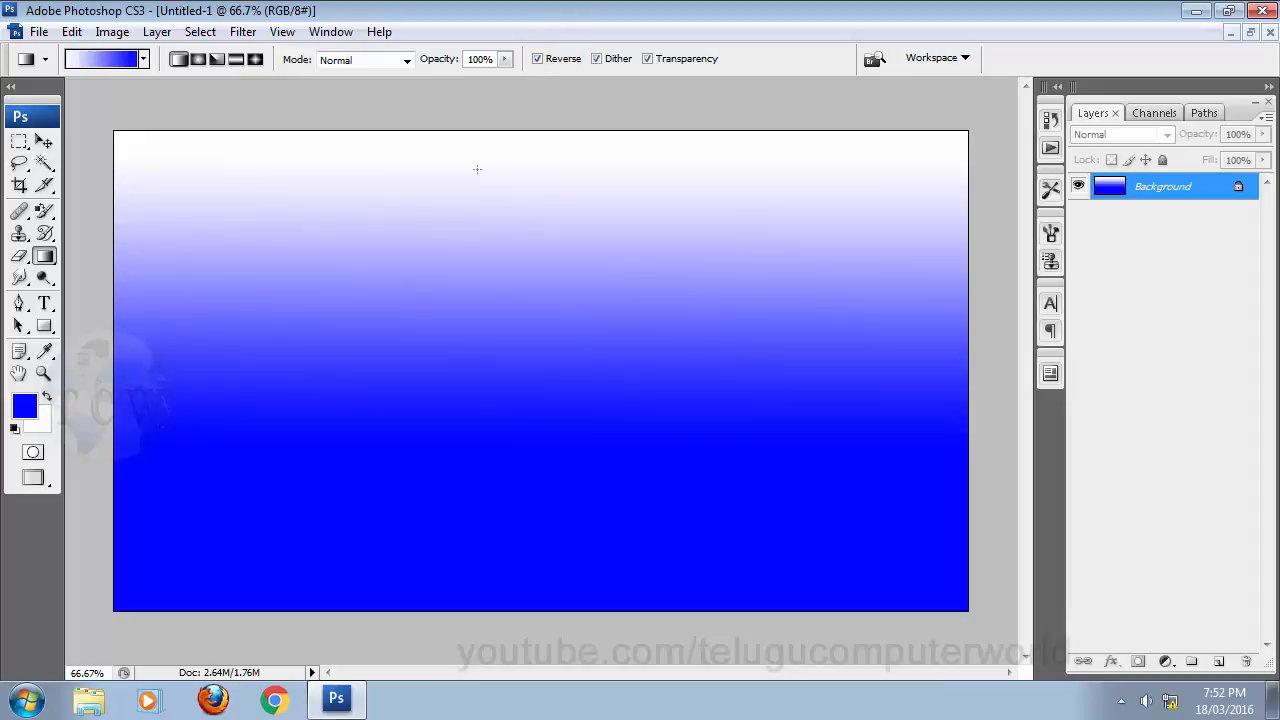
left_click(555, 60)
left_click(556, 60)
- Turn Reverse off and fill the canvas with a downward blue-to-white linear gradient
left_click(560, 59)
left_click_drag(502, 158, 531, 361)
left_click_drag(523, 214, 533, 491)
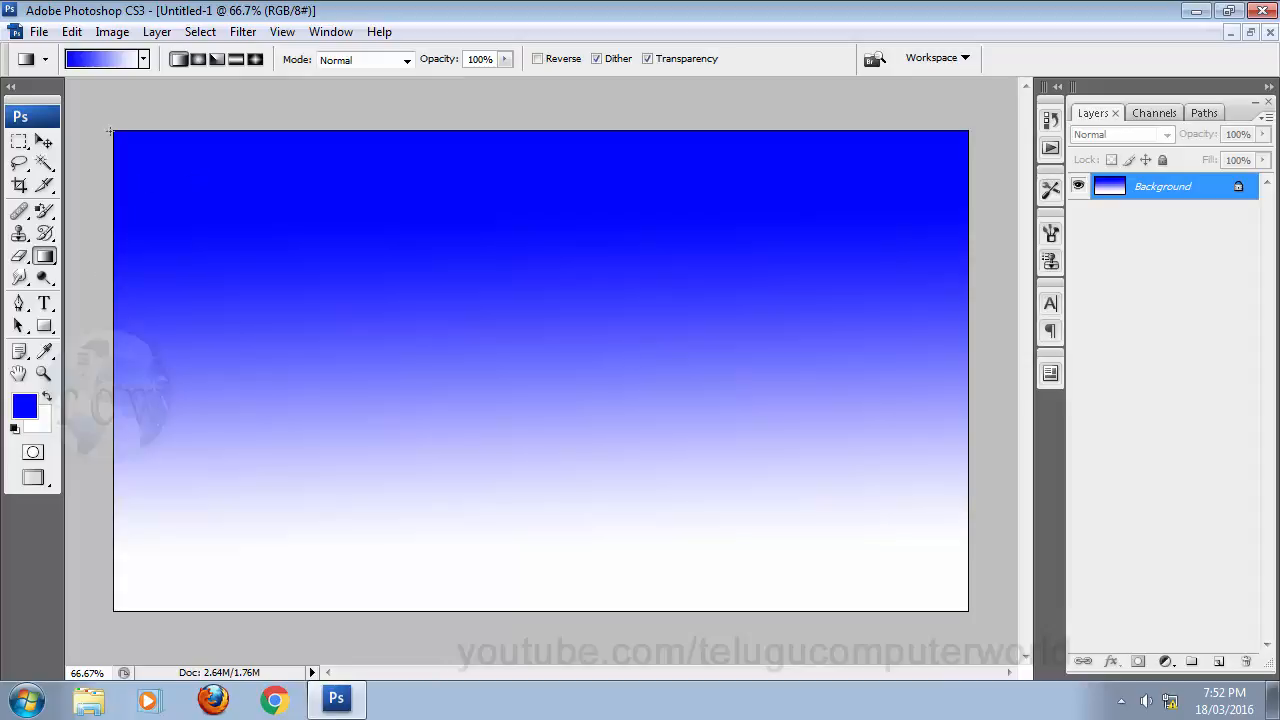
- Choose the Foreground to Transparent gradient preset and draw a downward blue gradient over the canvas
left_click(111, 59)
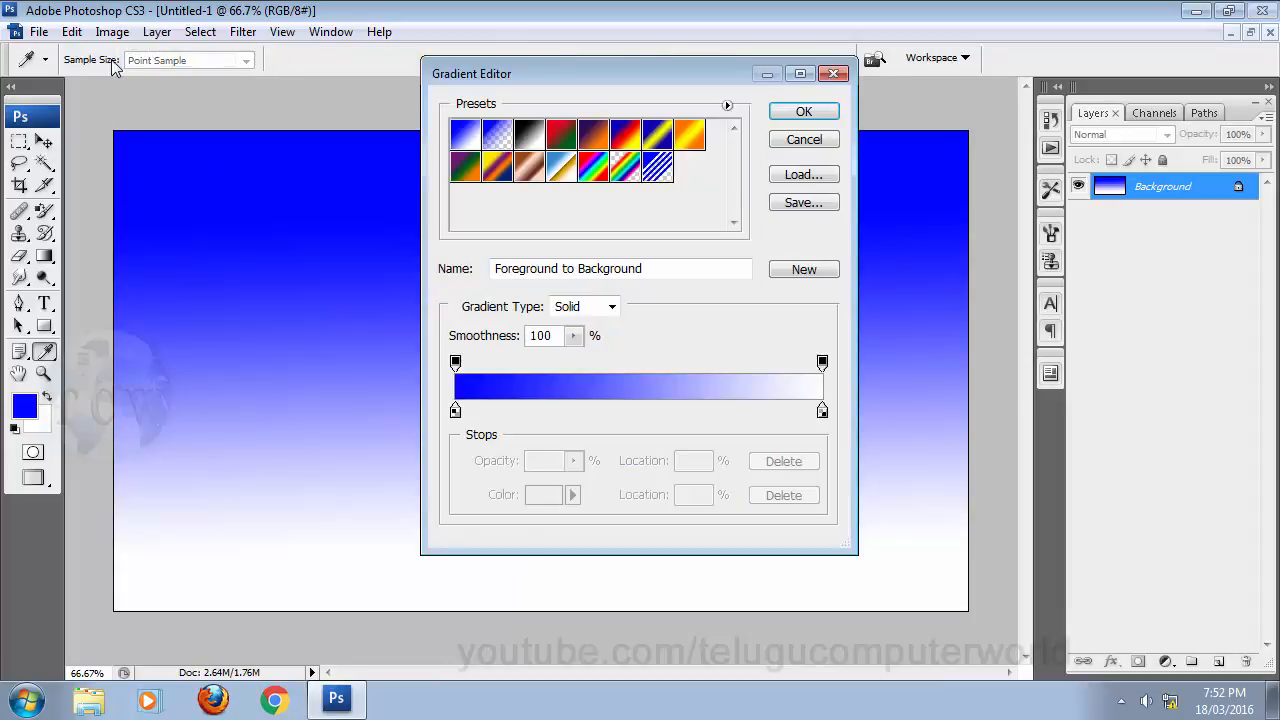
left_click(500, 145)
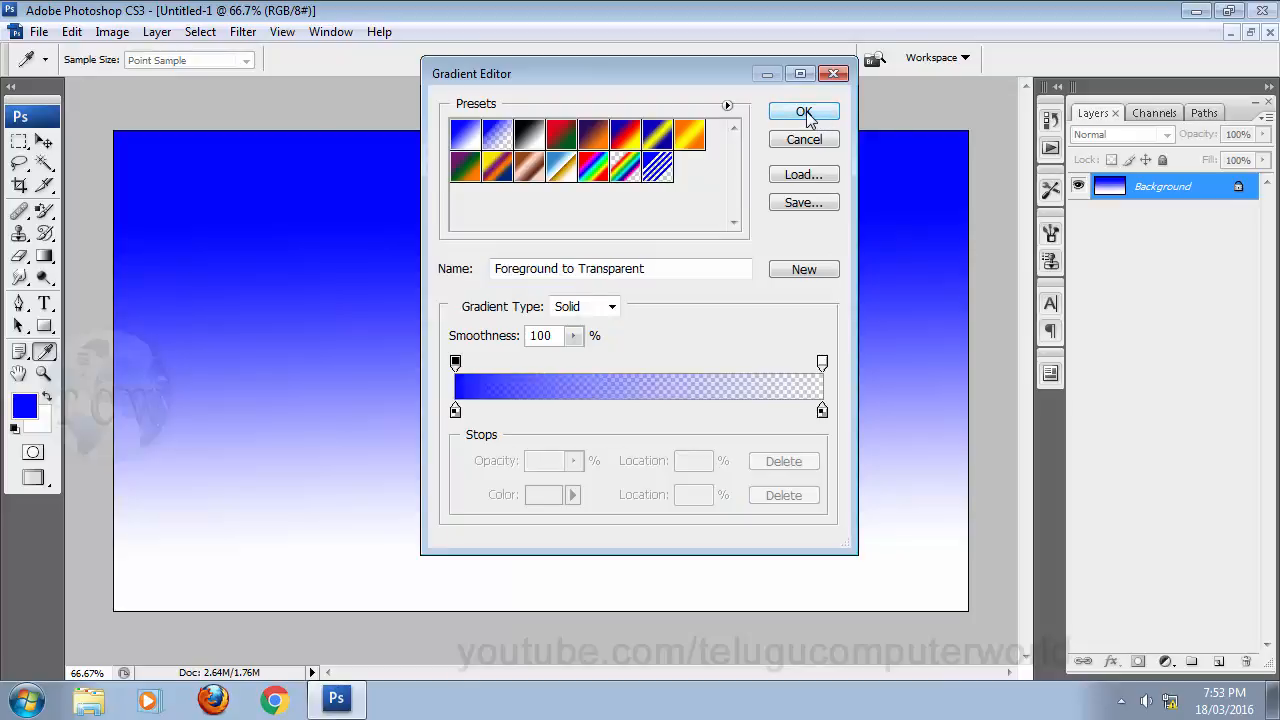
left_click(766, 110)
left_click_drag(468, 205, 480, 456)
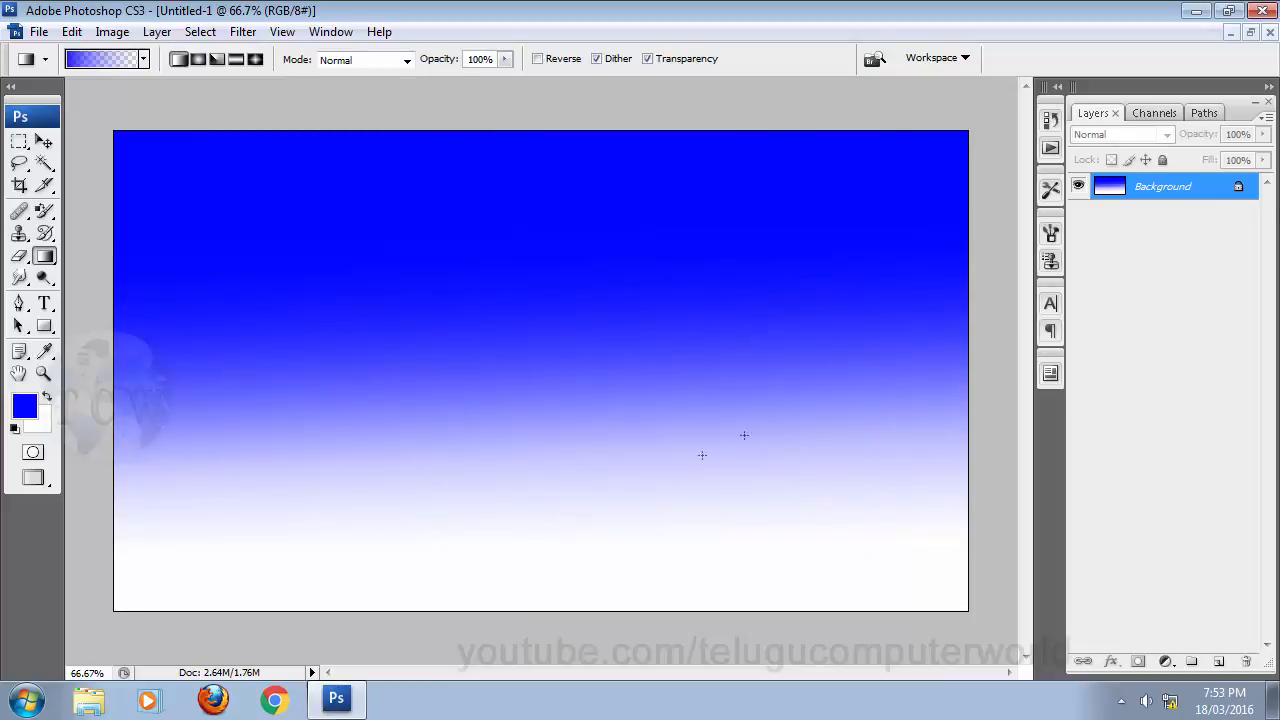
left_click(120, 60)
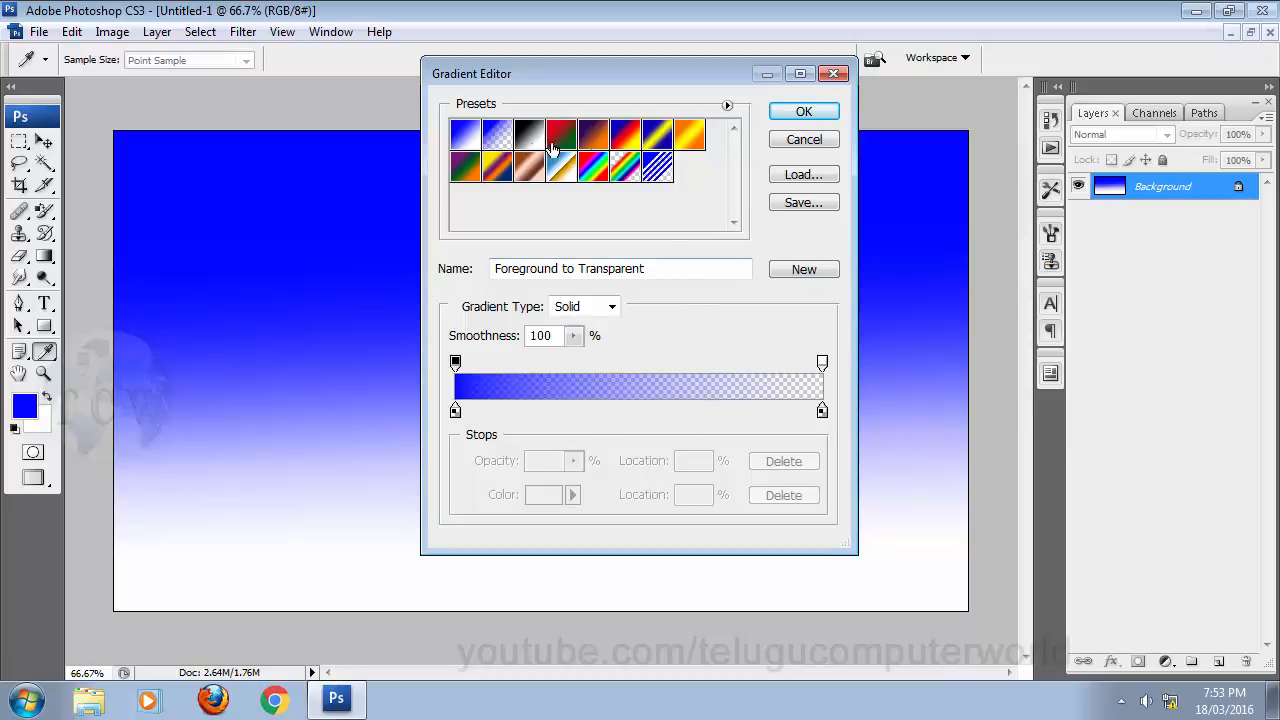
left_click(826, 77)
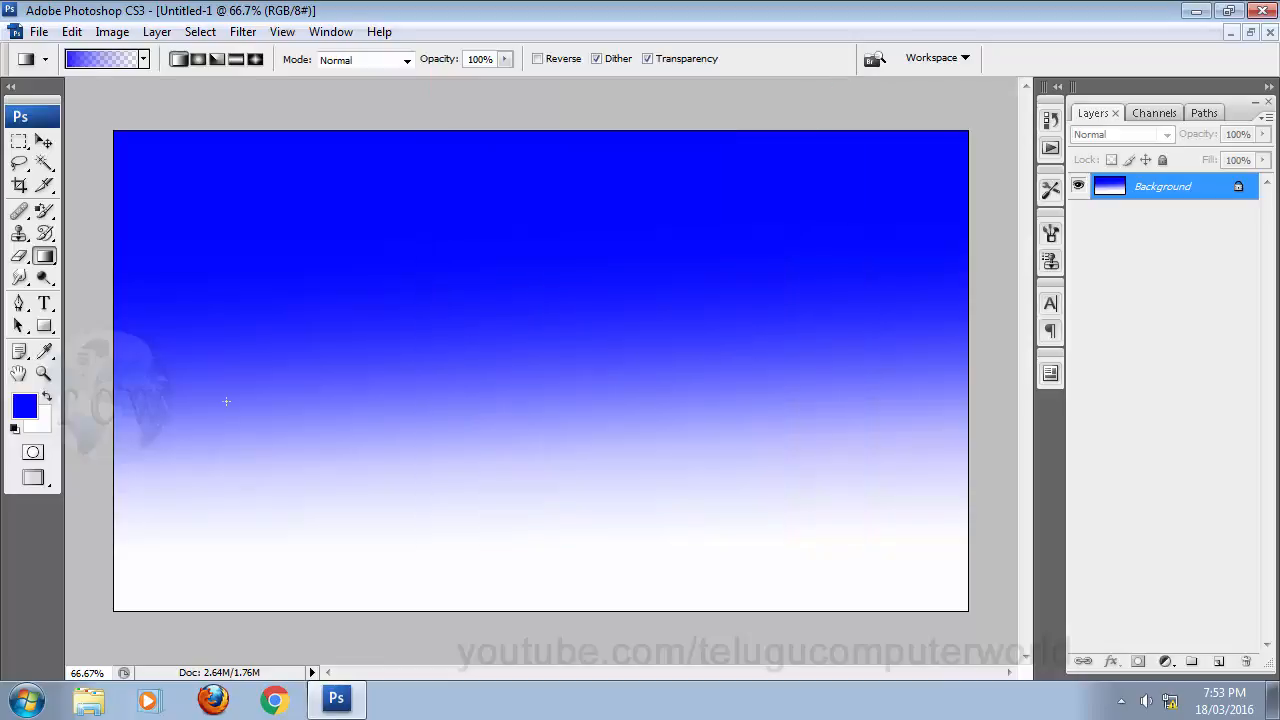
- Set the foreground colour to black and fill the Background layer with it
left_click(25, 405)
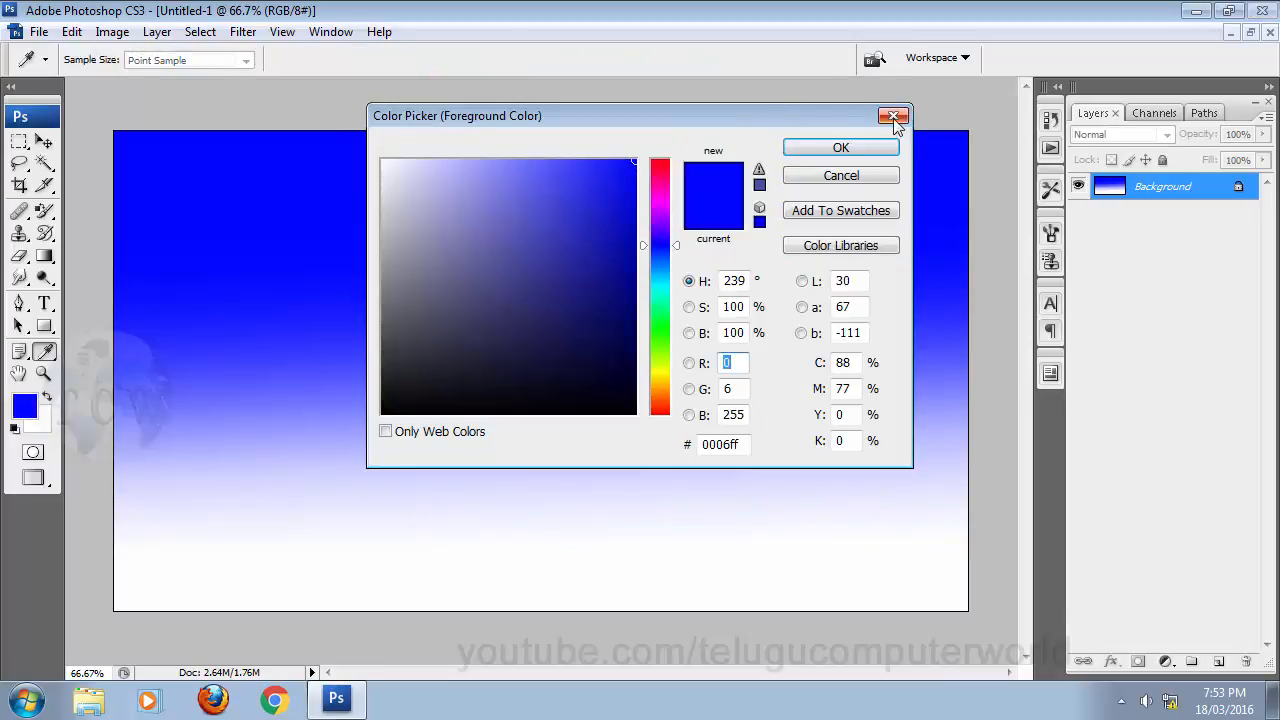
left_click(436, 396)
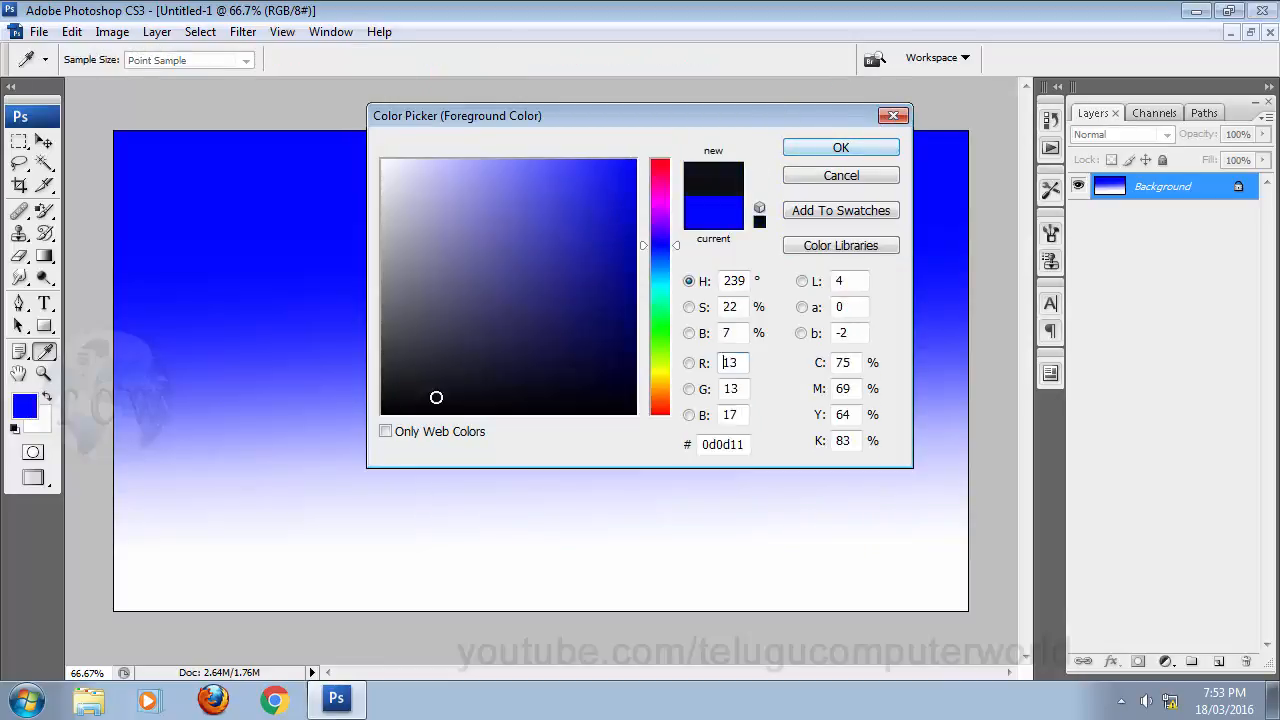
left_click(380, 414)
left_click(841, 148)
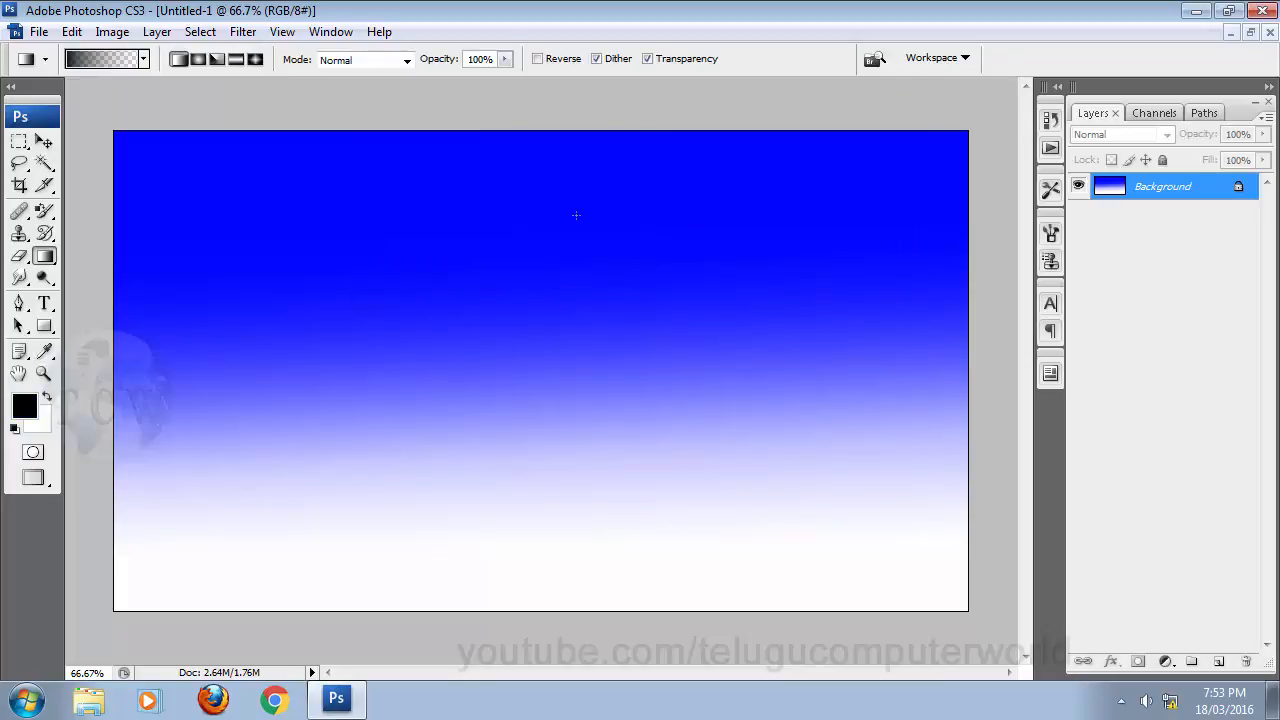
key("alt+BackSpace")
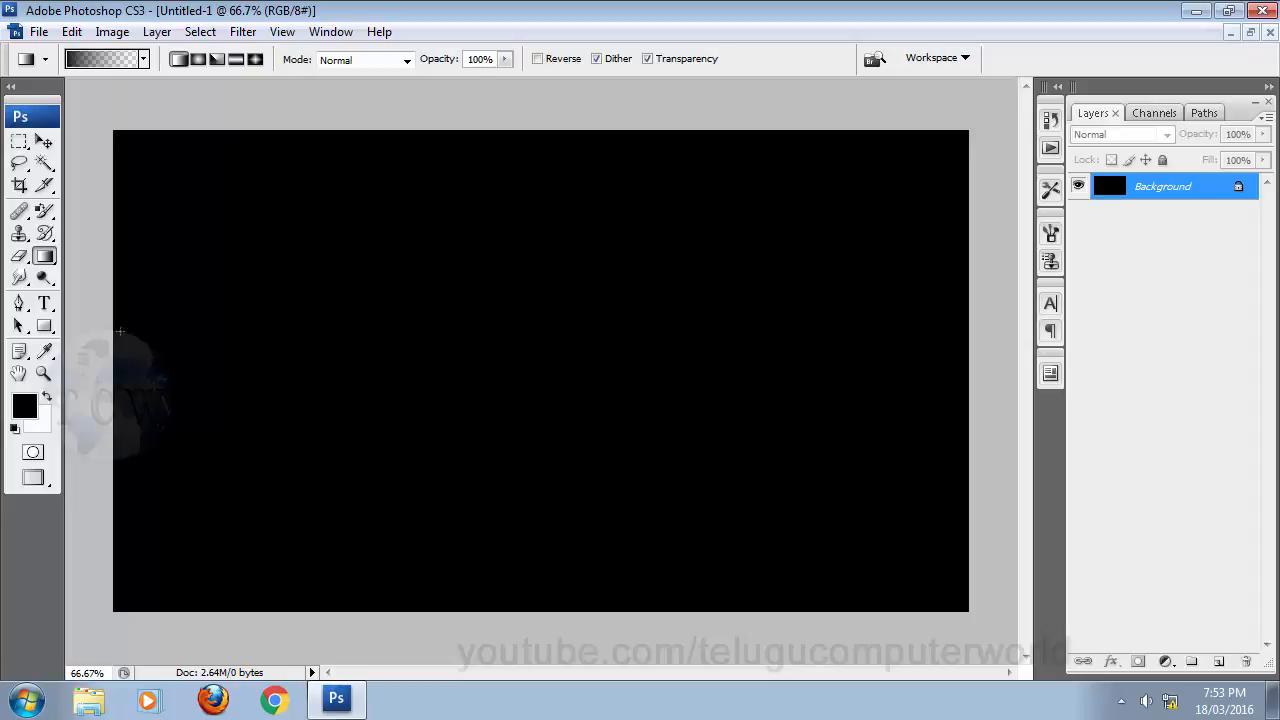
left_click(1218, 664)
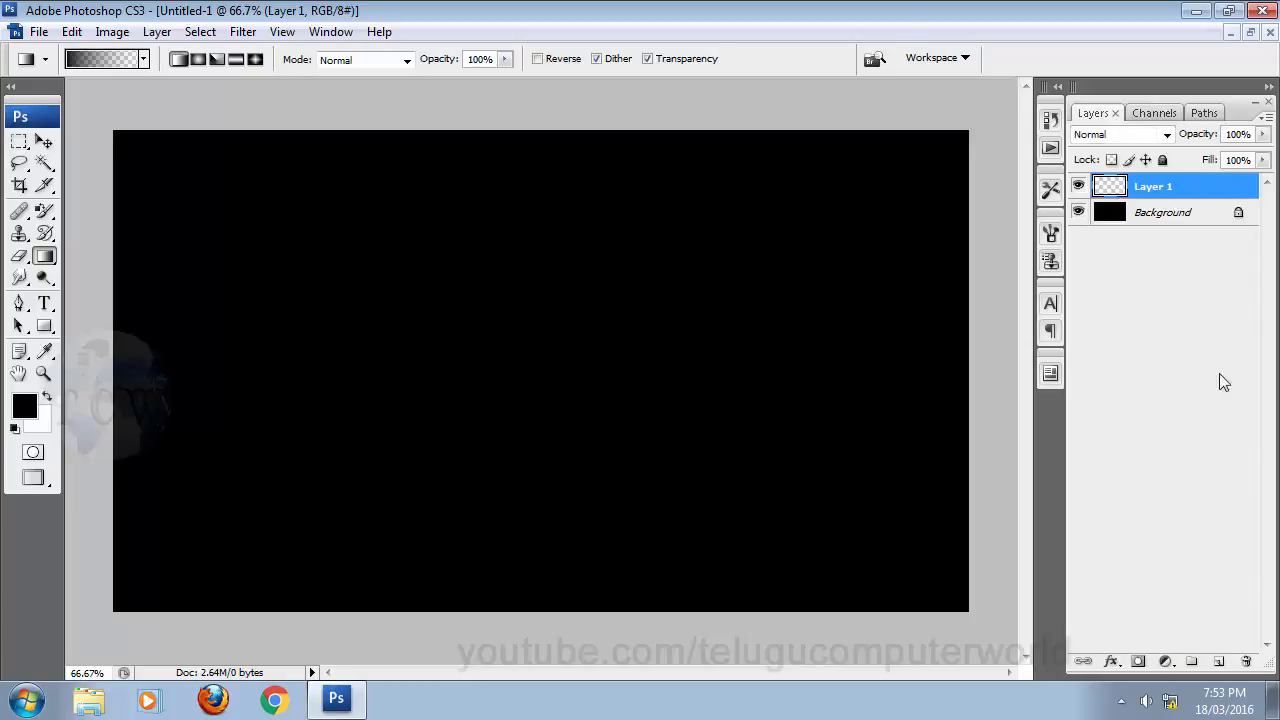
left_click(1246, 662)
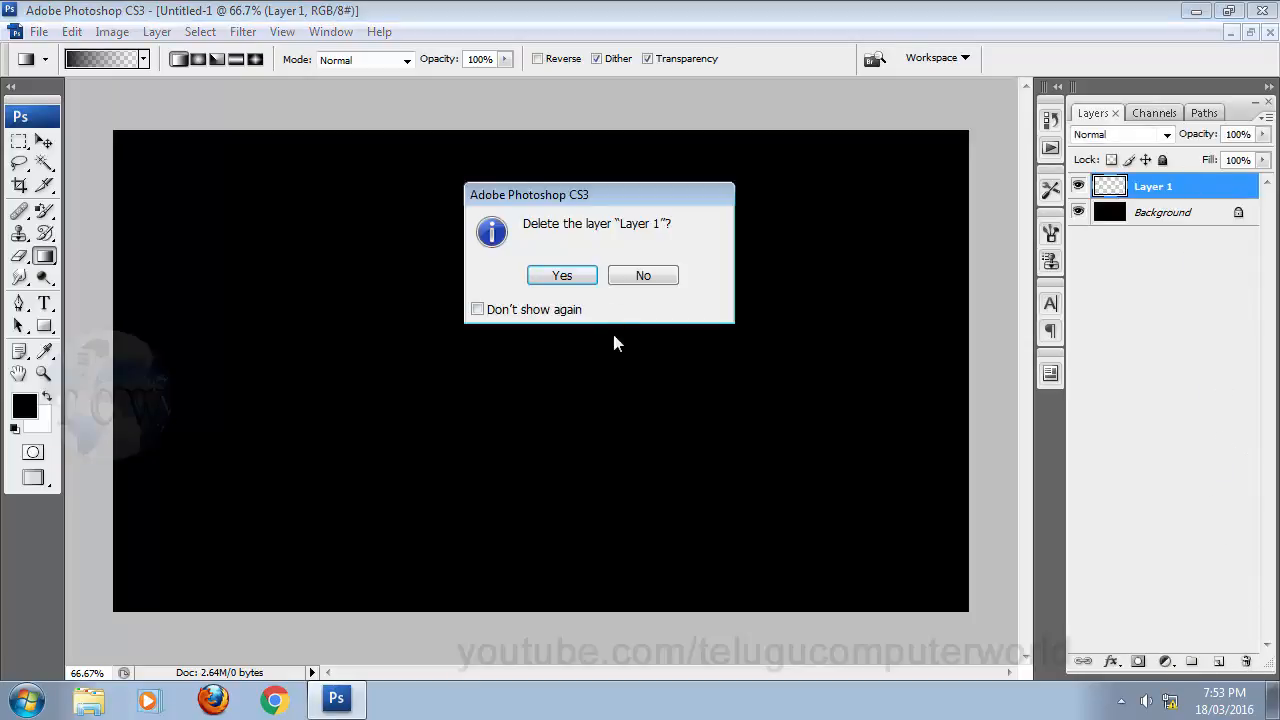
left_click(560, 276)
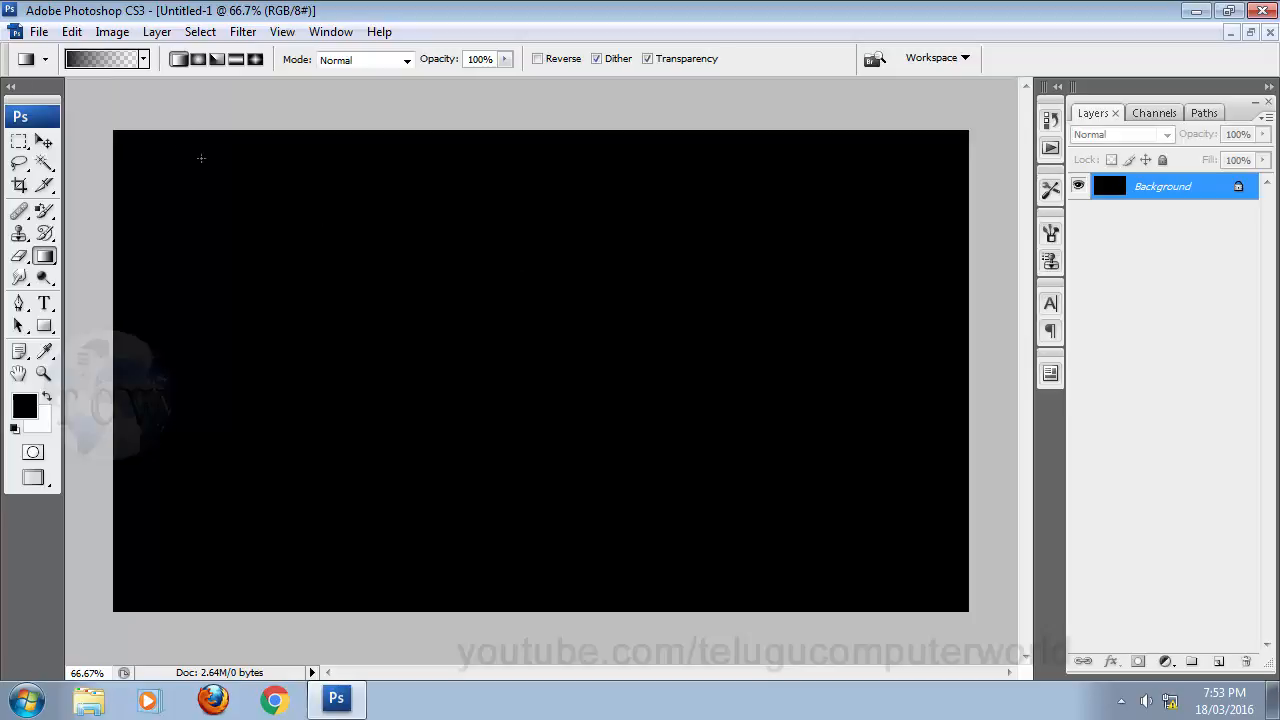
- Add a new layer above the Background, keeping the name Layer 1, Normal mode and 100% opacity
left_click(157, 31)
mouse_move(212, 55)
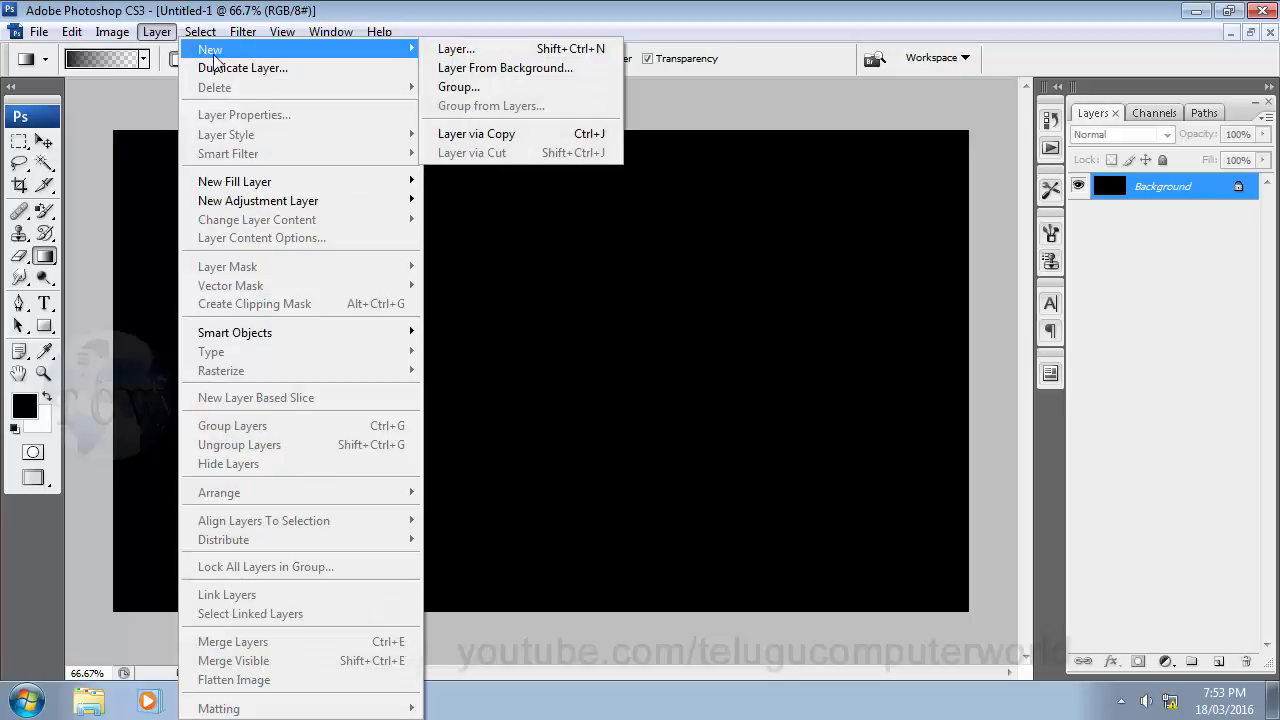
left_click(494, 51)
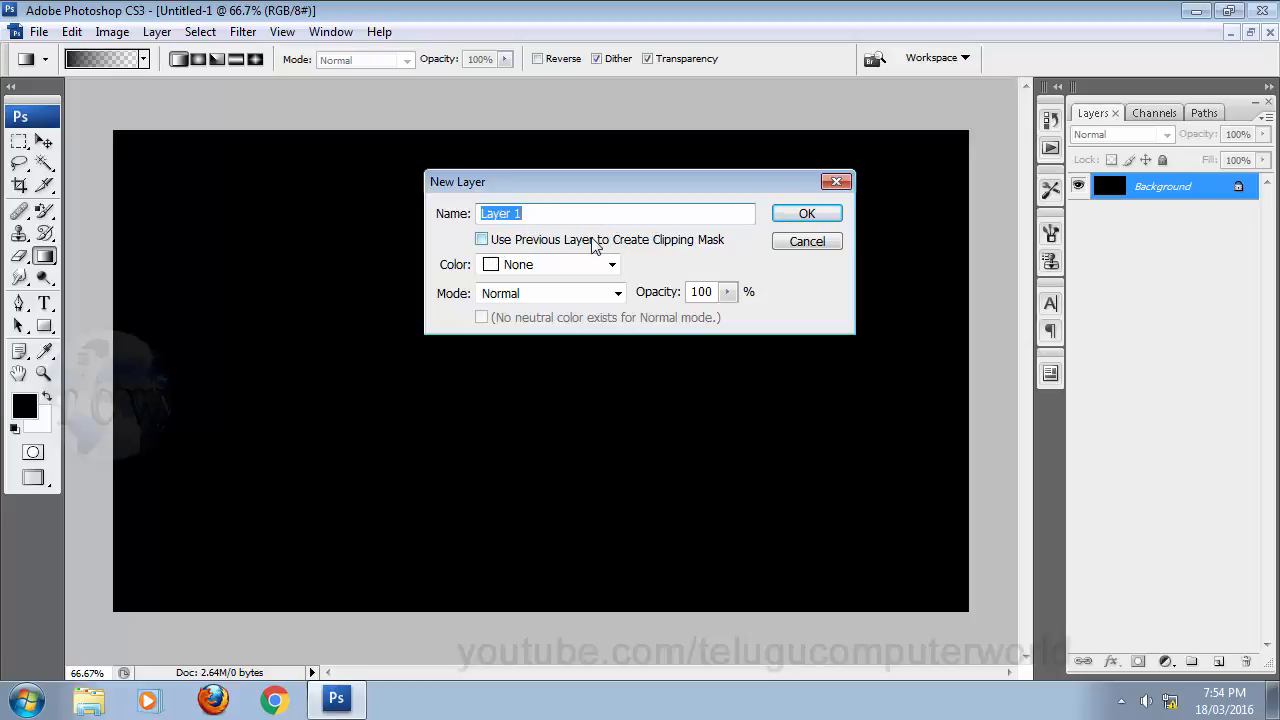
left_click(807, 214)
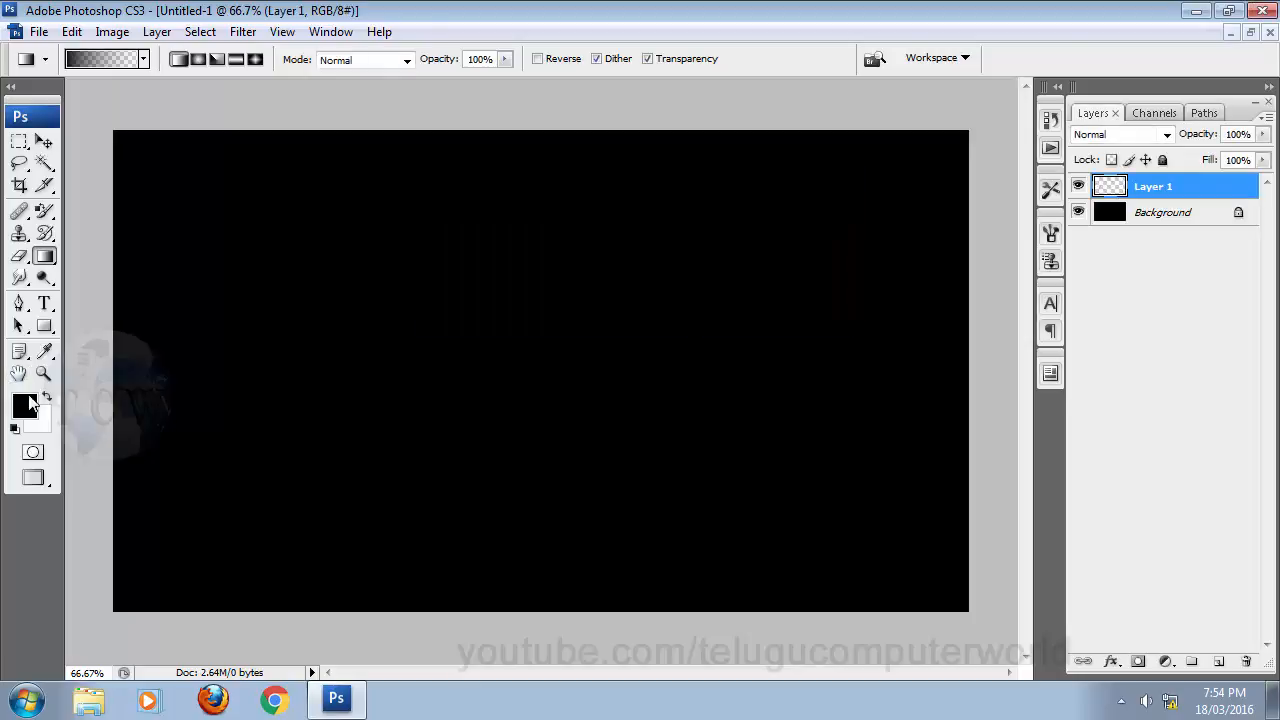
- Set the foreground colour to blue 0006ff and draw a downward Foreground to Transparent gradient on Layer 1
left_click(25, 404)
left_click_drag(538, 253, 853, 77)
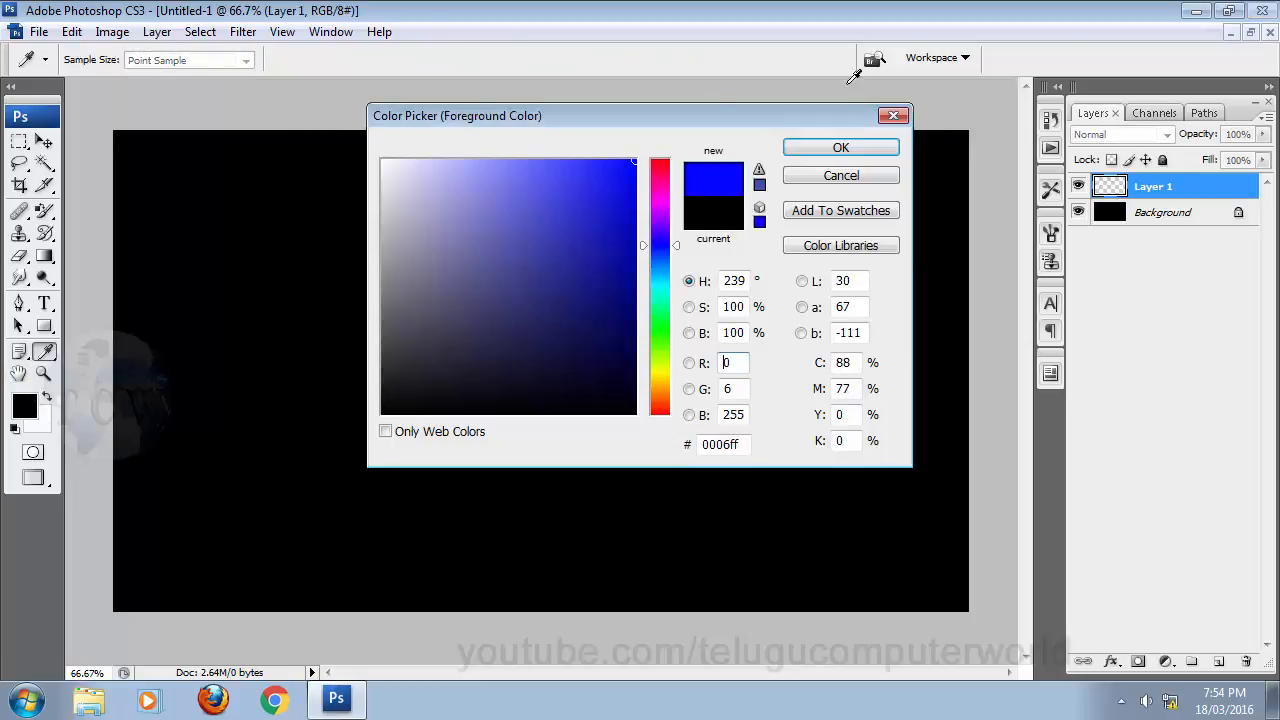
left_click(862, 150)
left_click(101, 62)
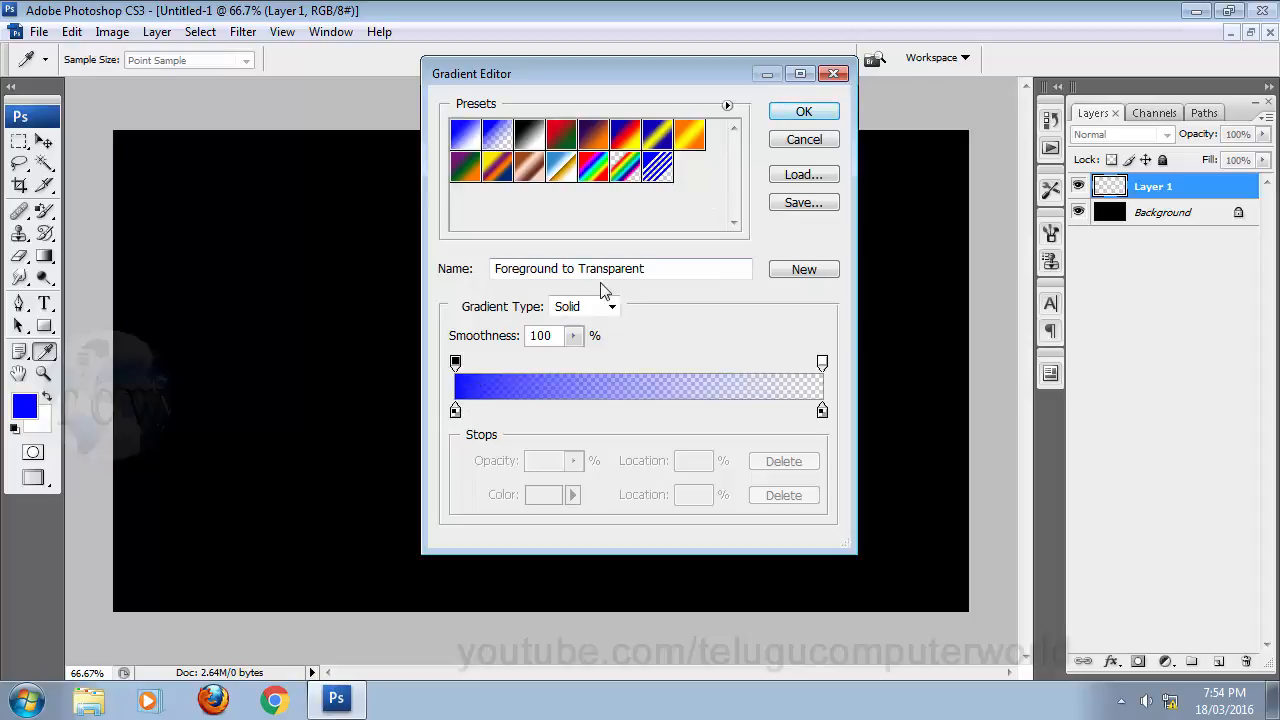
left_click(806, 110)
left_click_drag(570, 162, 570, 446)
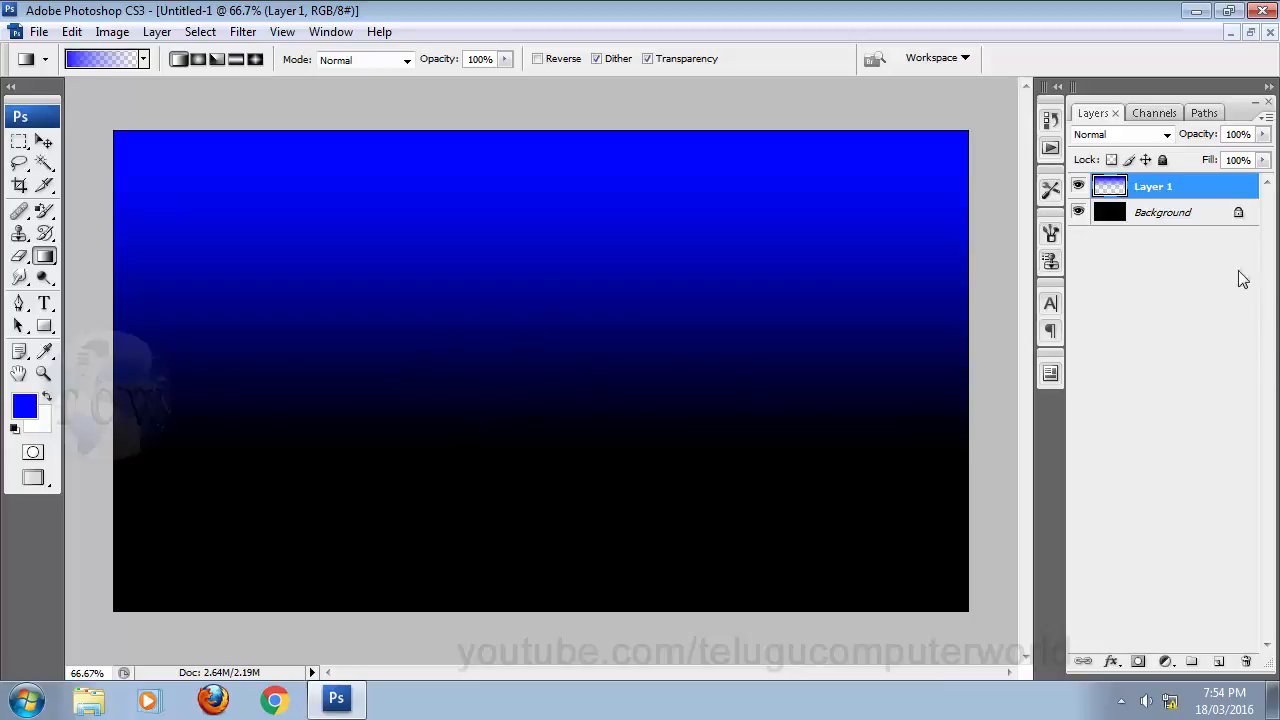
- Delete Layer 1, and try a rightward Foreground to Transparent gradient on the black Background before undoing it
left_click(1246, 661)
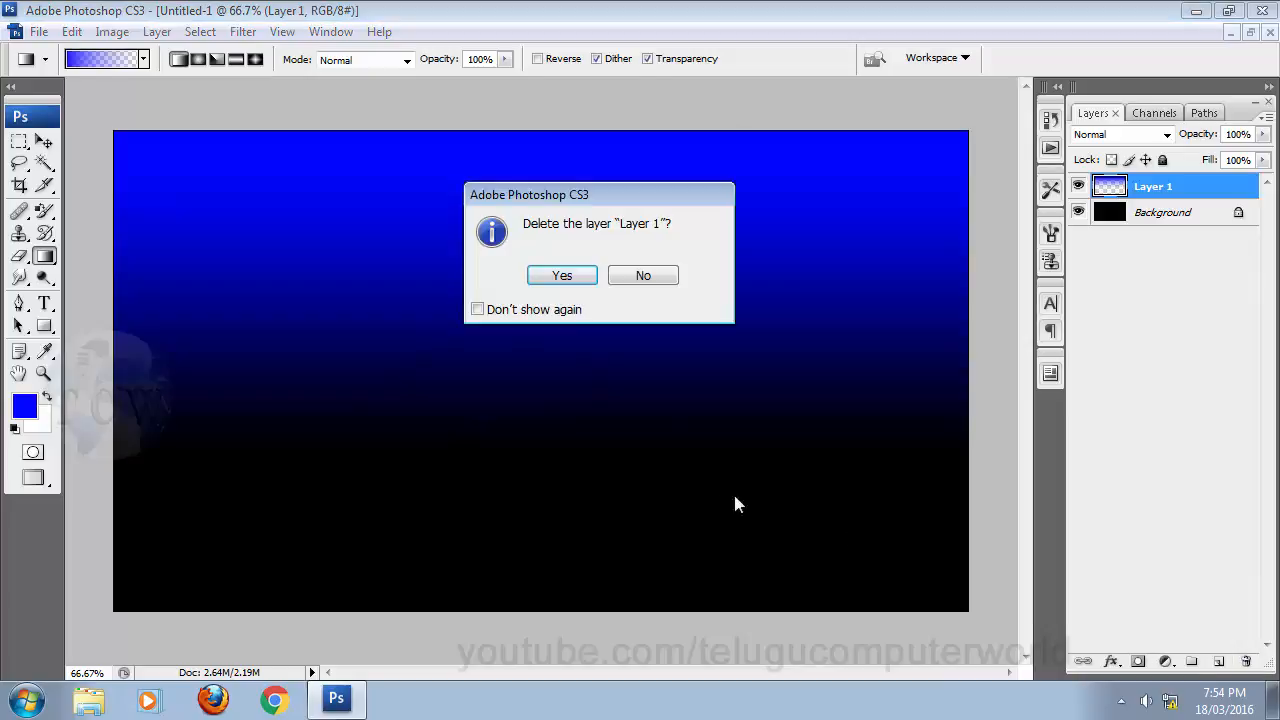
left_click(586, 280)
left_click_drag(360, 350, 650, 362)
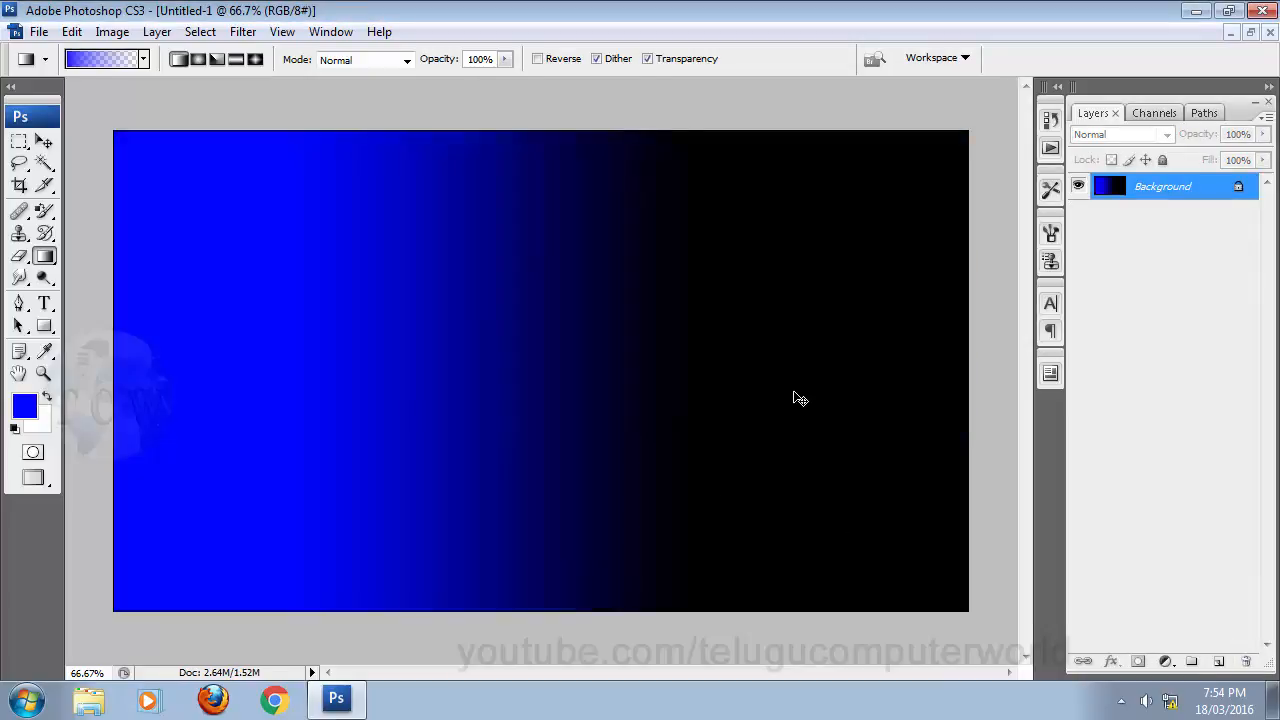
key("ctrl+z")
- Choose the Spectrum gradient preset and try a short downward gradient on the Background, undoing it
left_click(116, 63)
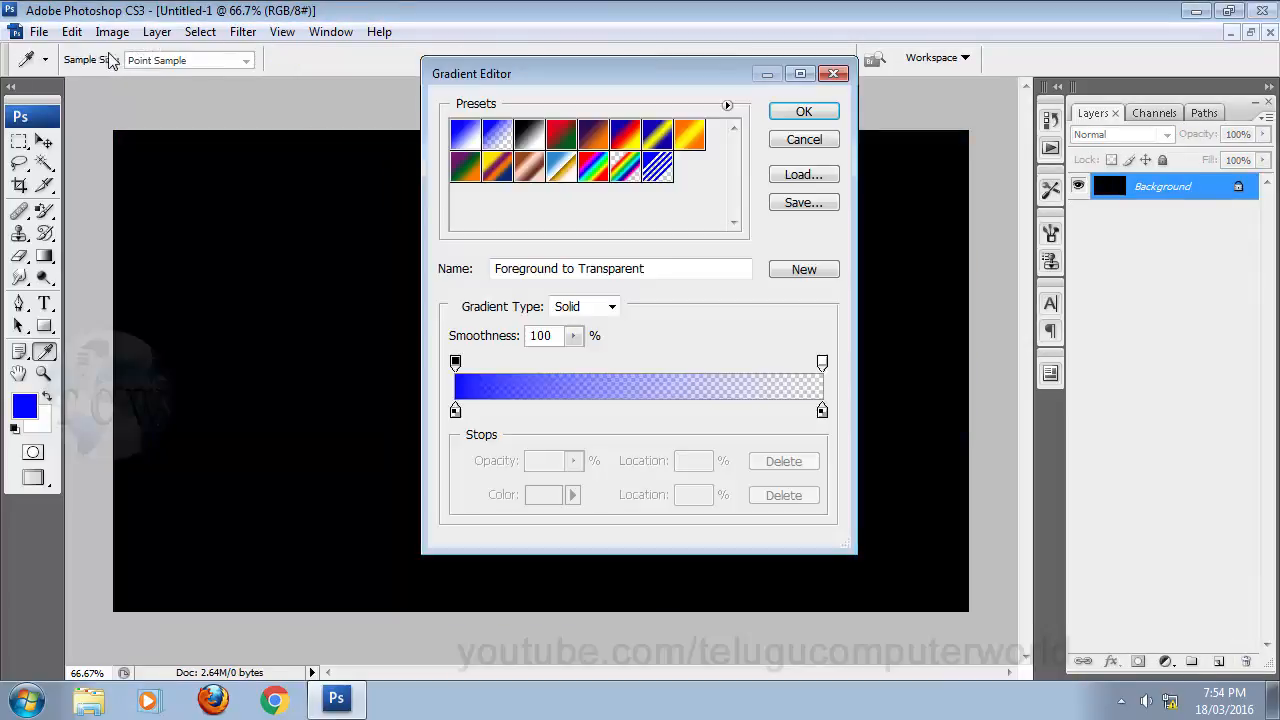
left_click(594, 168)
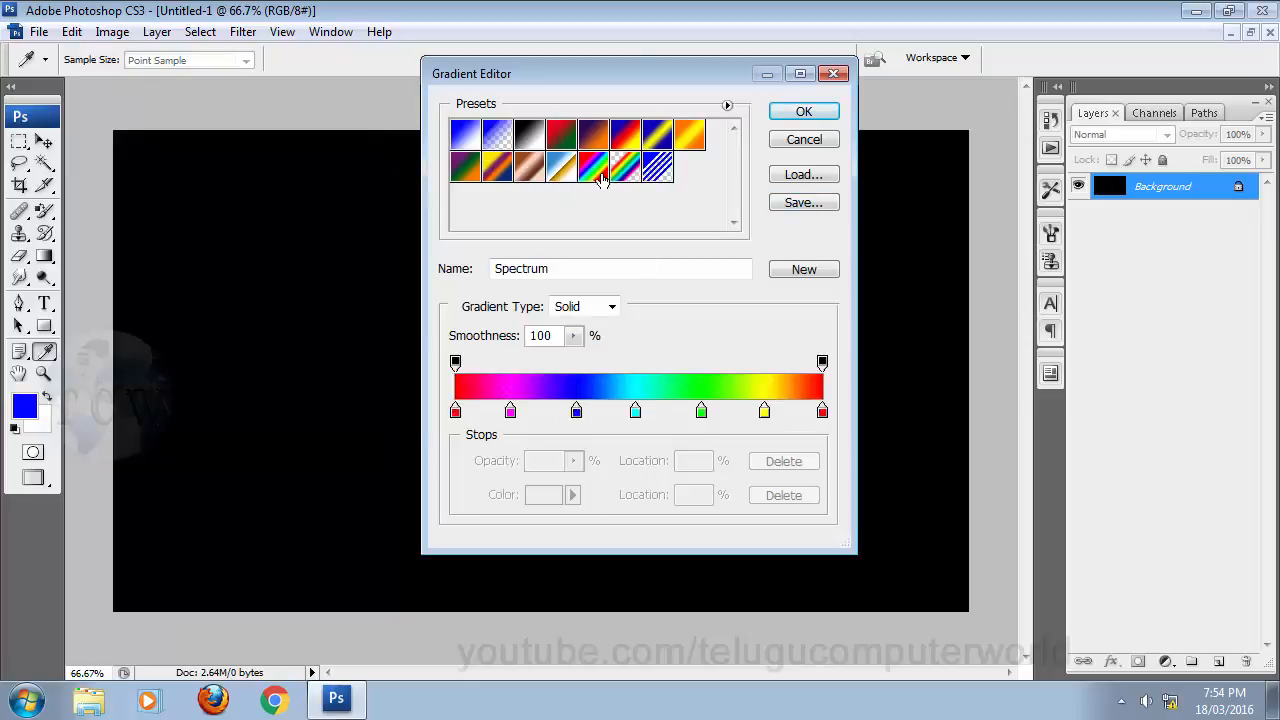
left_click(804, 115)
left_click_drag(514, 226, 554, 406)
key("ctrl+z")
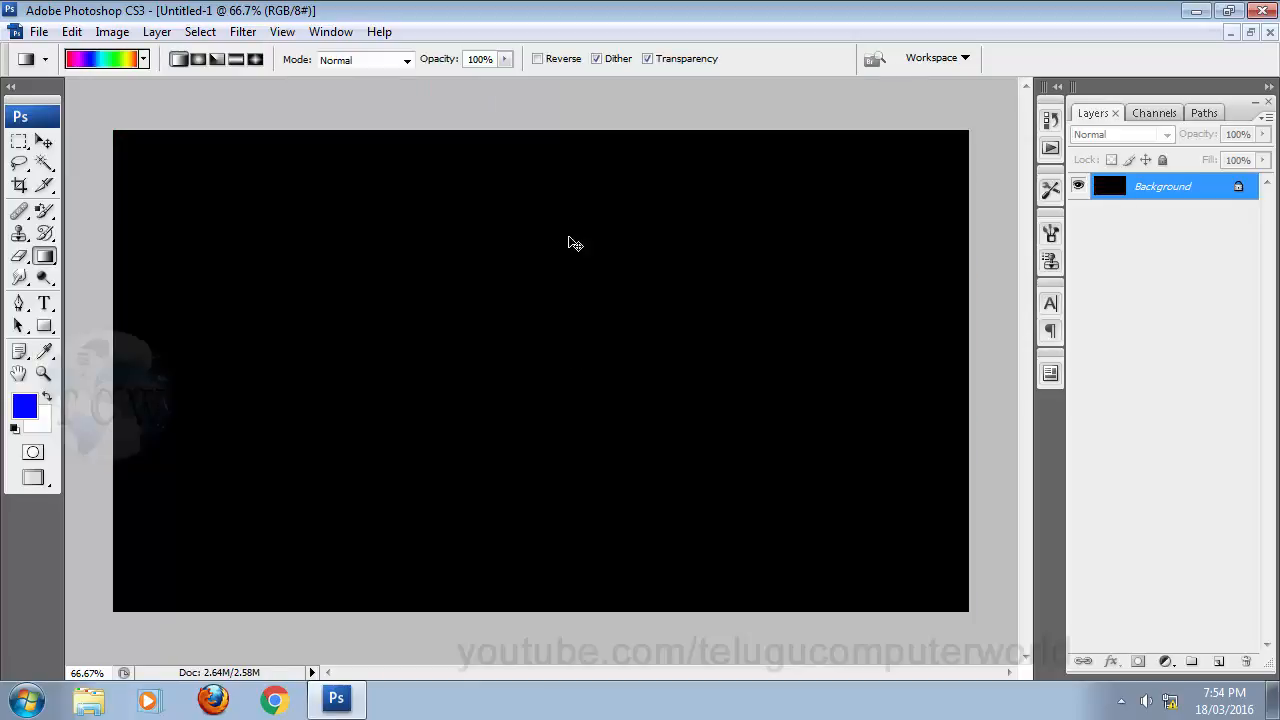
- Draw Spectrum gradients down the full height of the canvas and rightward across its width
left_click_drag(597, 182, 627, 629)
left_click_drag(548, 150, 566, 715)
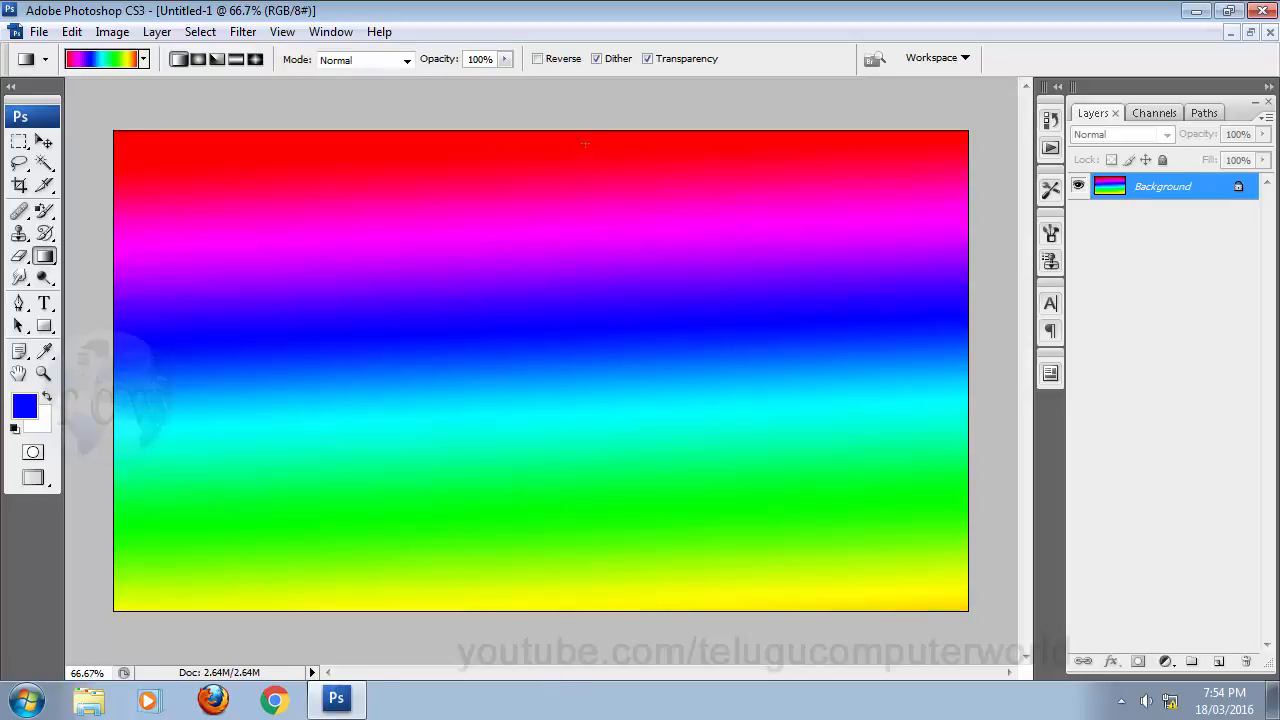
left_click_drag(585, 144, 586, 609)
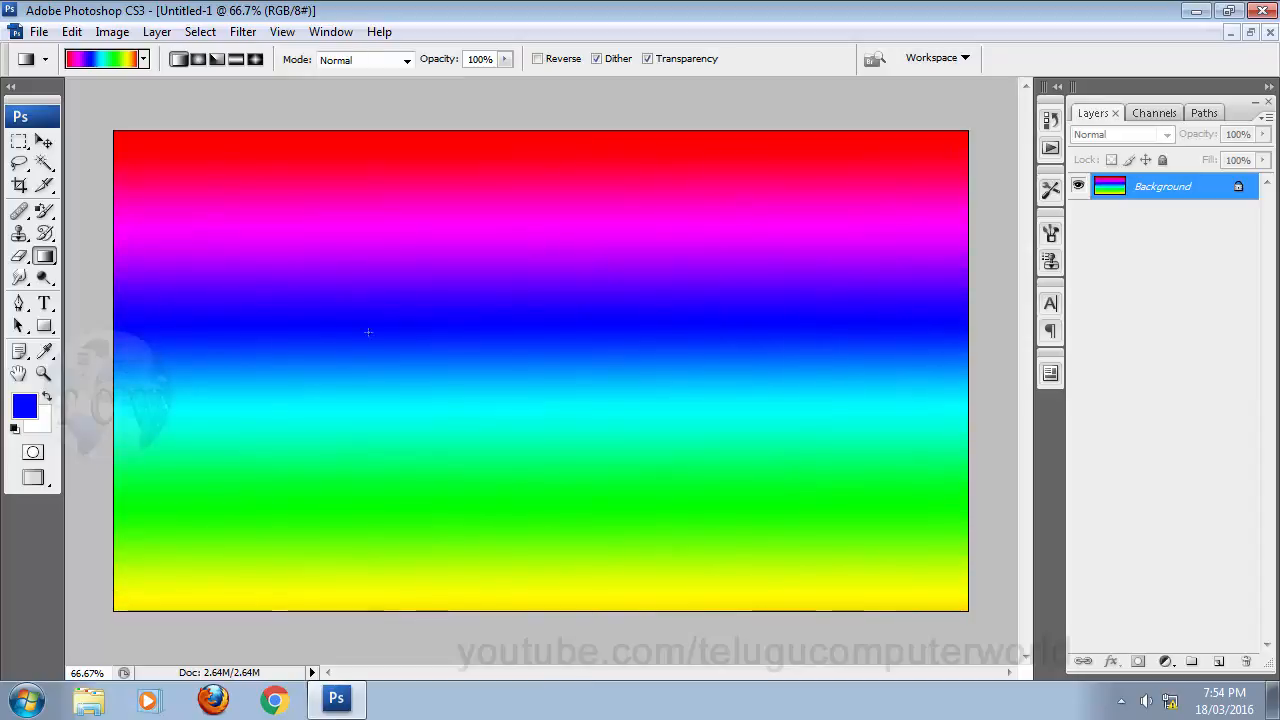
left_click_drag(320, 338, 965, 338)
left_click_drag(278, 337, 1095, 340)
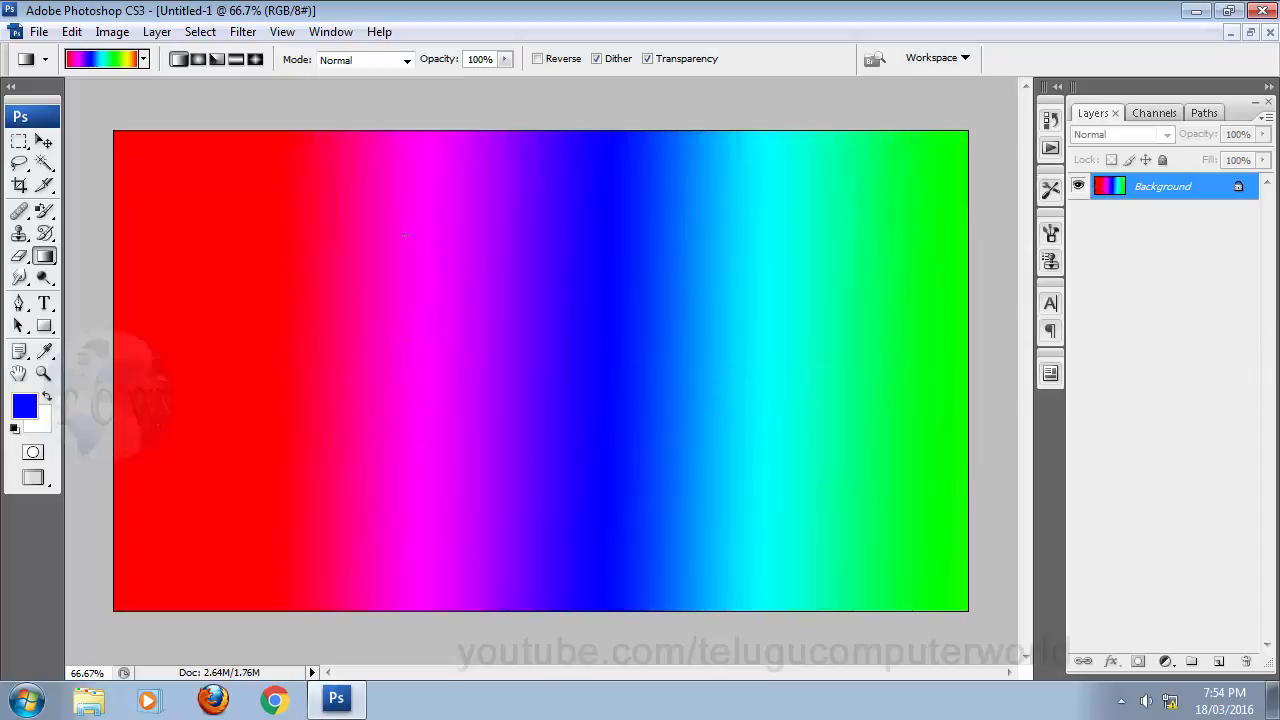
- Choose the Foreground to Background preset and draw a blue-to-white gradient diagonally down to the right
left_click(102, 59)
left_click(457, 135)
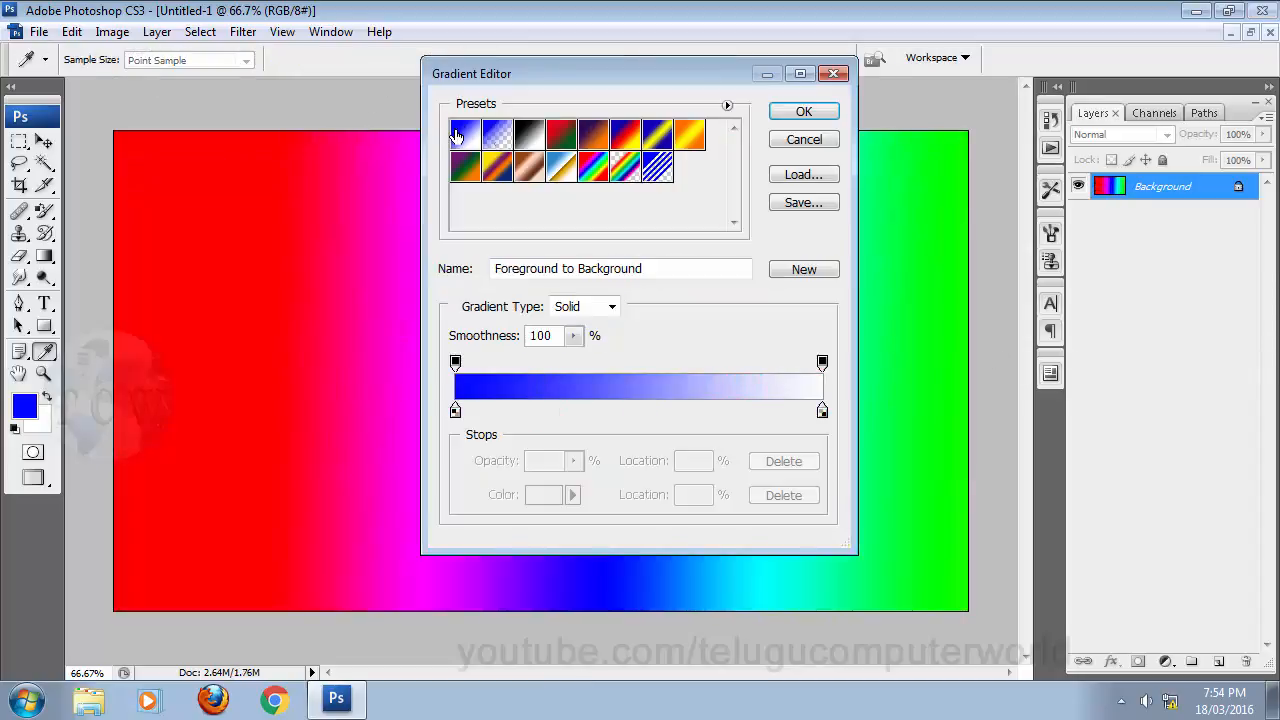
left_click(804, 111)
left_click_drag(320, 268, 722, 435)
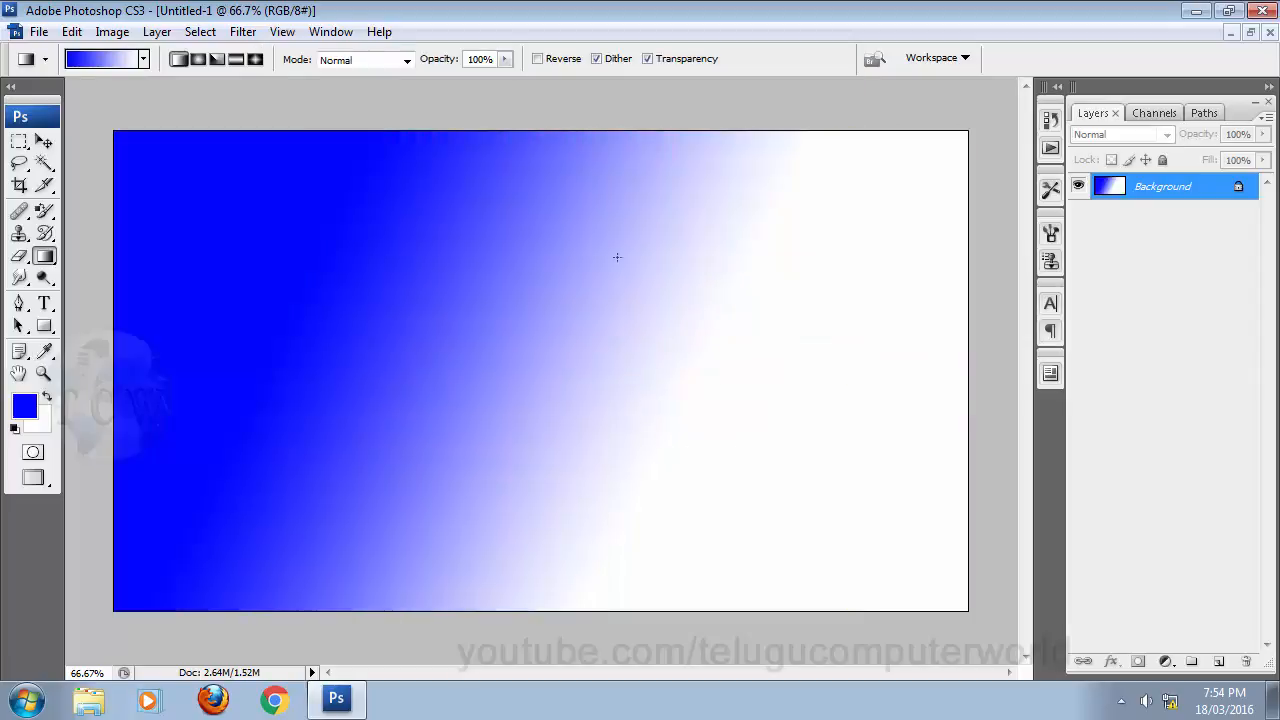
- Redraw the blue-to-white linear gradient in downward and diagonal directions, ending with a straight downward one
left_click_drag(617, 257, 552, 700)
left_click_drag(528, 291, 552, 652)
mouse_move(441, 457)
left_mouse_down()
mouse_move(910, 184)
mouse_move(428, 465)
left_mouse_up()
left_click_drag(245, 328, 940, 500)
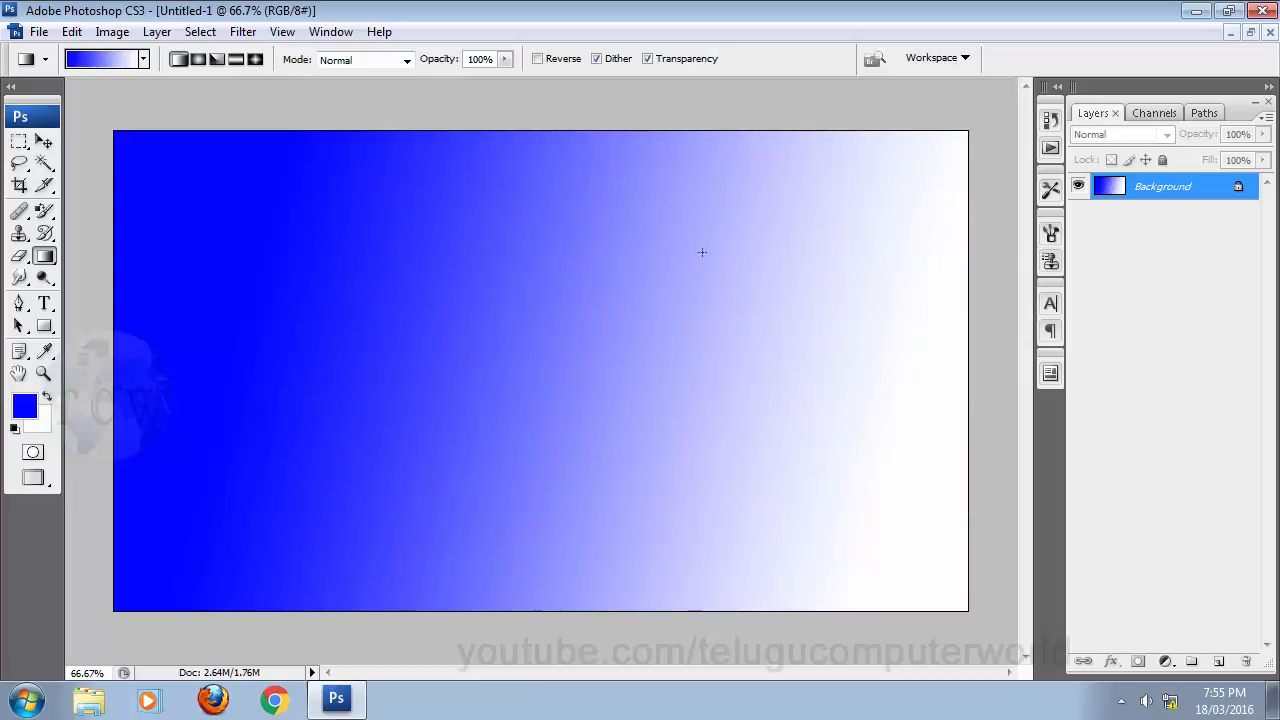
left_click_drag(180, 229, 826, 531)
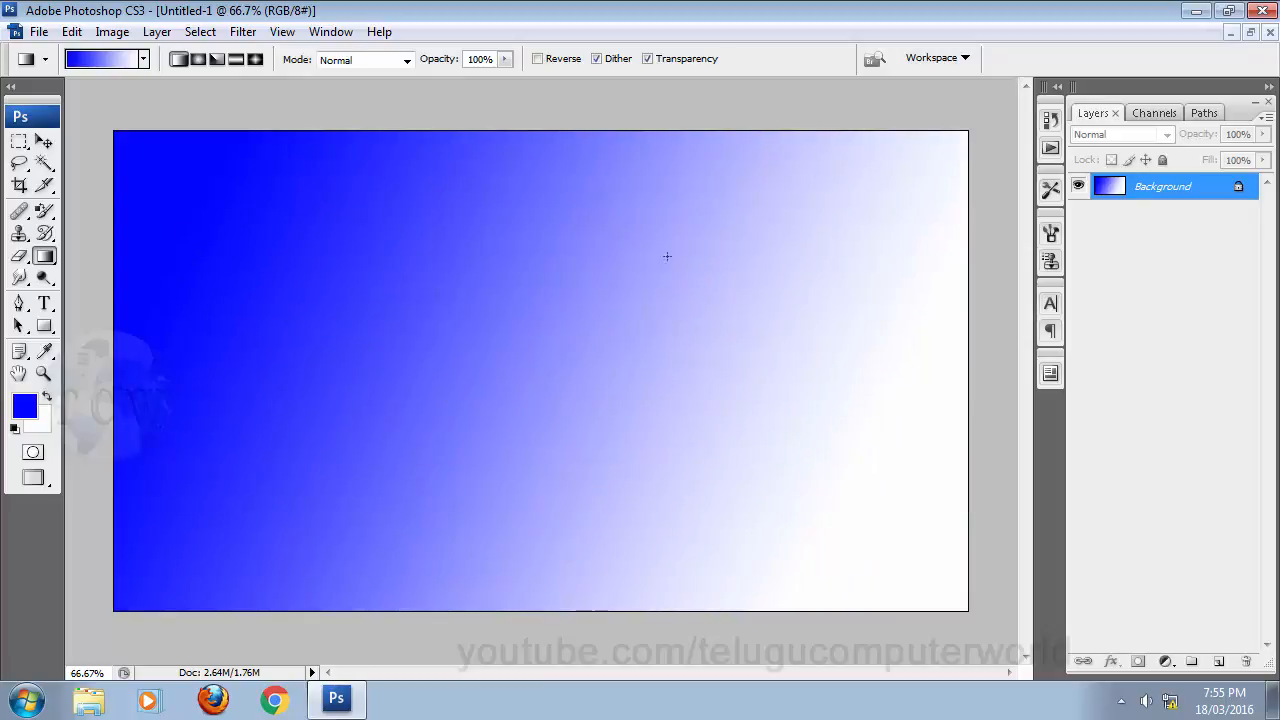
left_click_drag(560, 205, 557, 535)
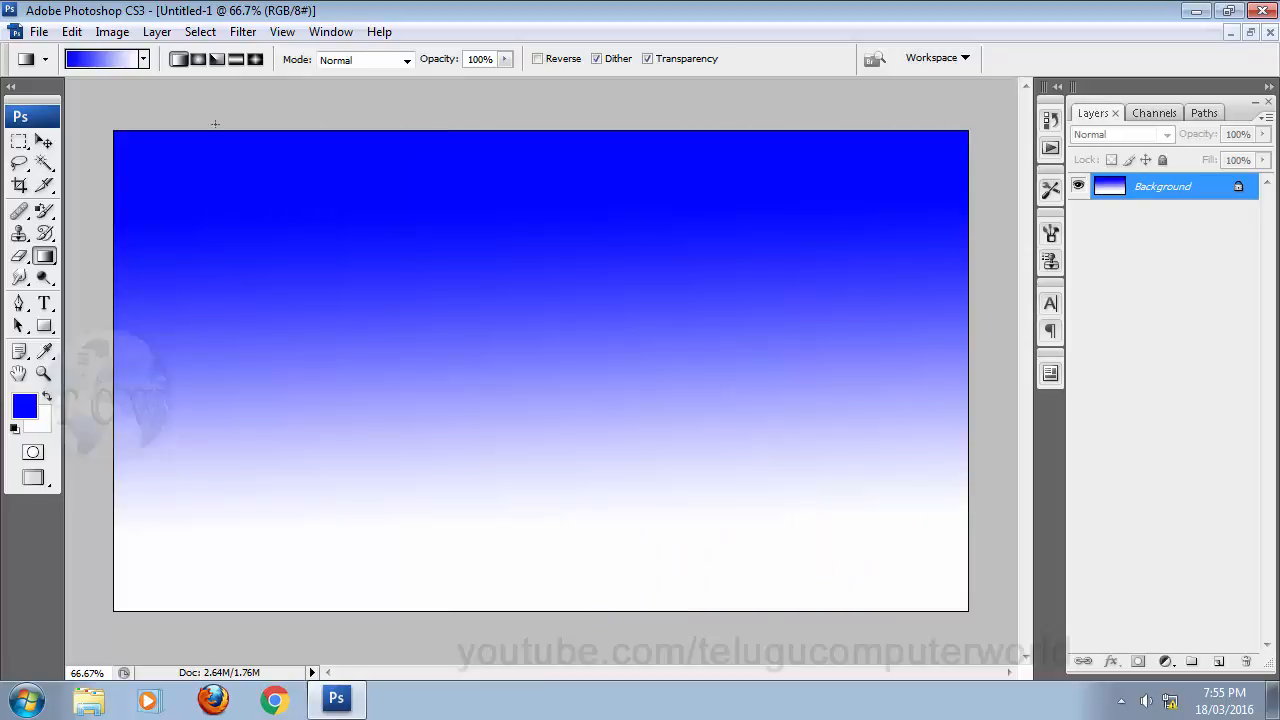
- Switch to the Radial Gradient and draw blue-to-white gradients outward from the centre of the canvas
left_click(197, 60)
left_click_drag(516, 340, 857, 557)
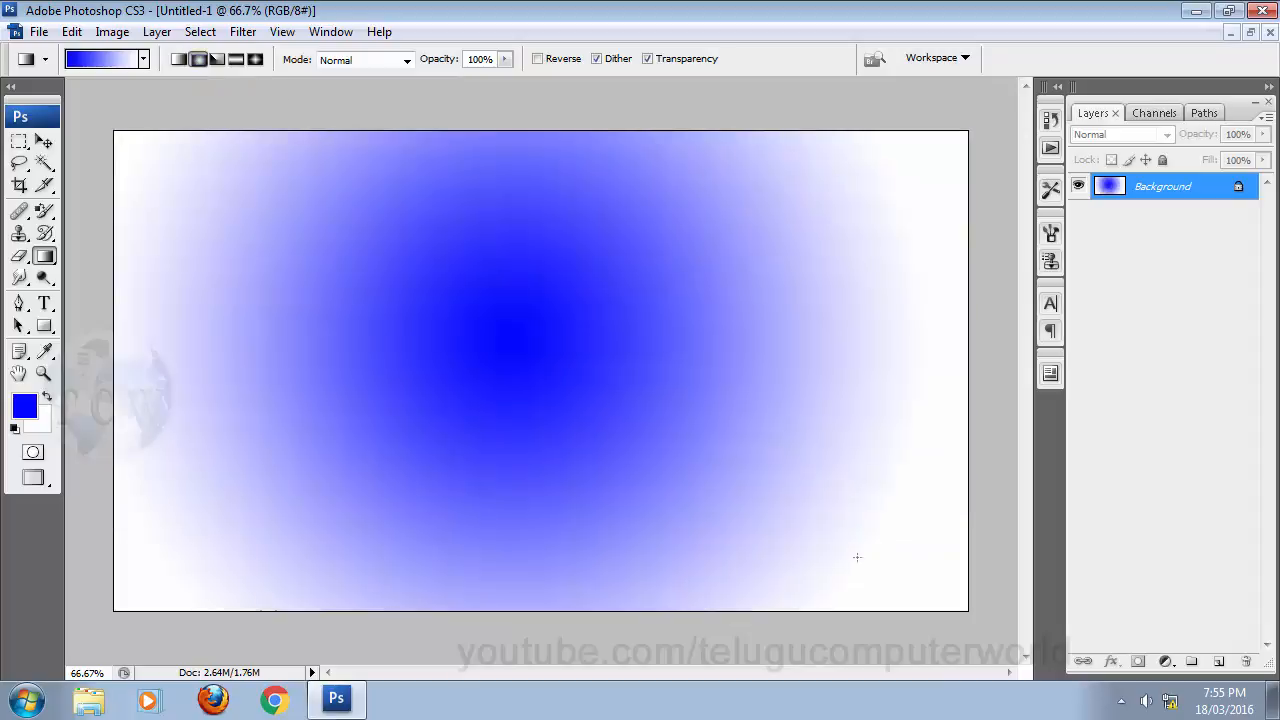
left_click_drag(540, 337, 534, 612)
left_click_drag(545, 349, 550, 612)
left_click_drag(543, 346, 548, 650)
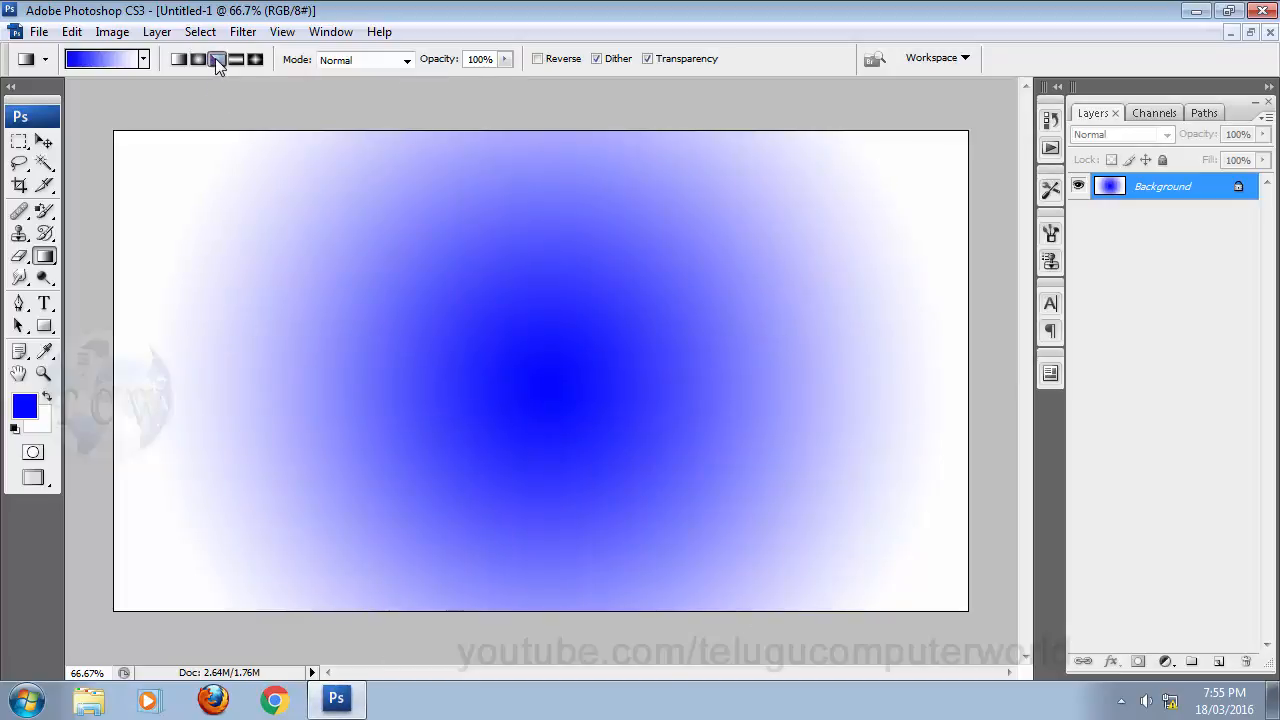
- Switch to the Angle Gradient and draw blue-to-white gradients from the canvas centre toward the lower right, lower left and downward
left_click_drag(586, 371, 960, 600)
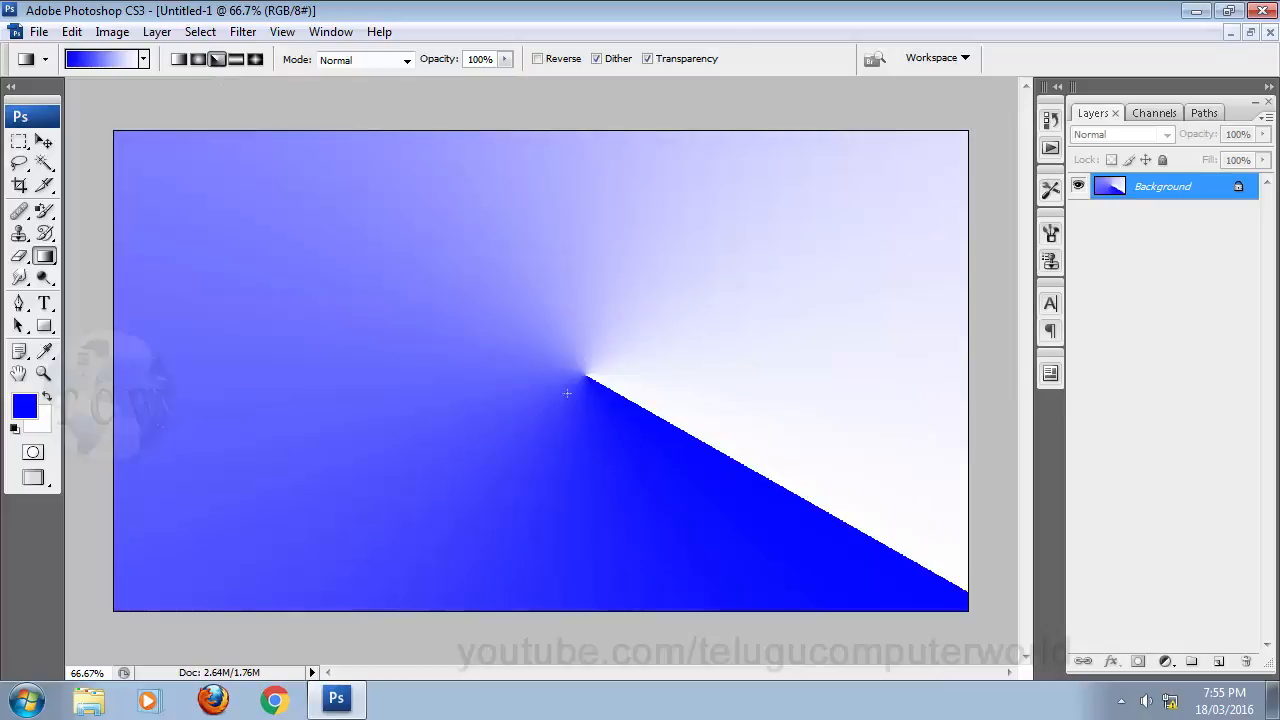
left_click_drag(530, 383, 3, 706)
left_click_drag(558, 380, 601, 716)
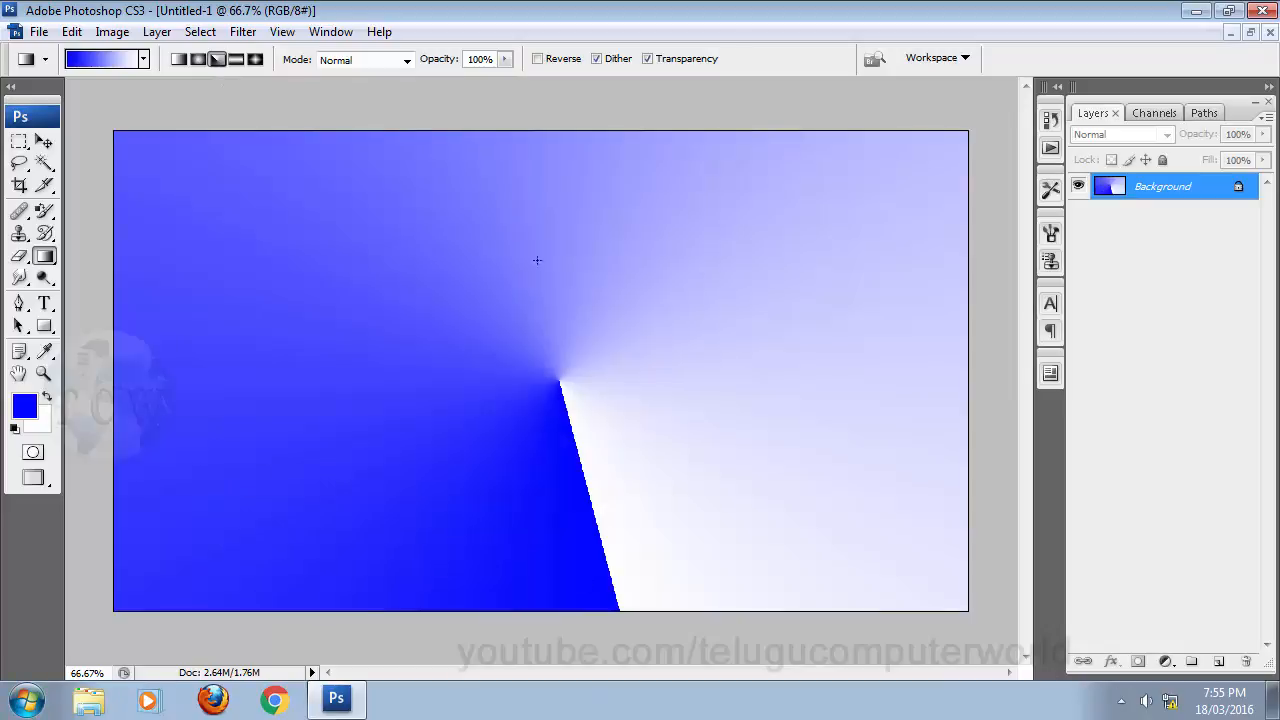
- Draw more blue-to-white angle gradients from the canvas centre: upward, toward the lower left, toward the lower right and straight downward
left_click_drag(542, 325, 541, 130)
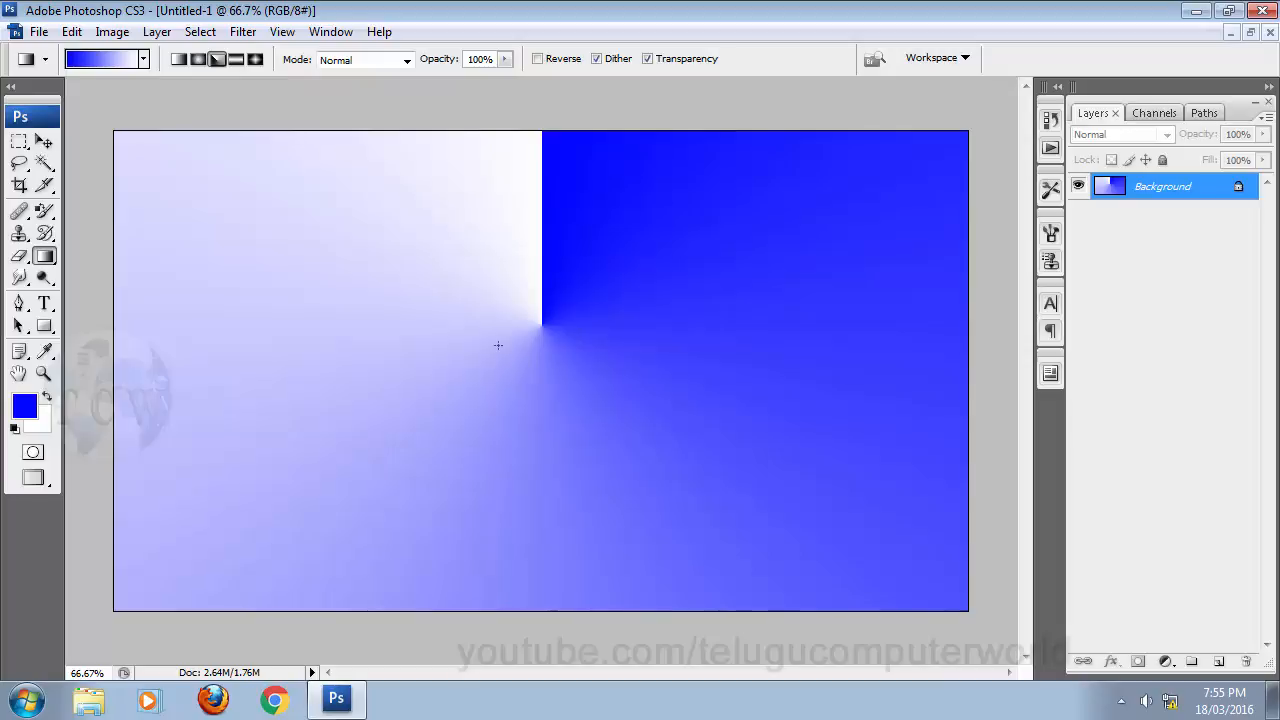
left_click_drag(512, 342, 420, 408)
left_click_drag(520, 349, 651, 402)
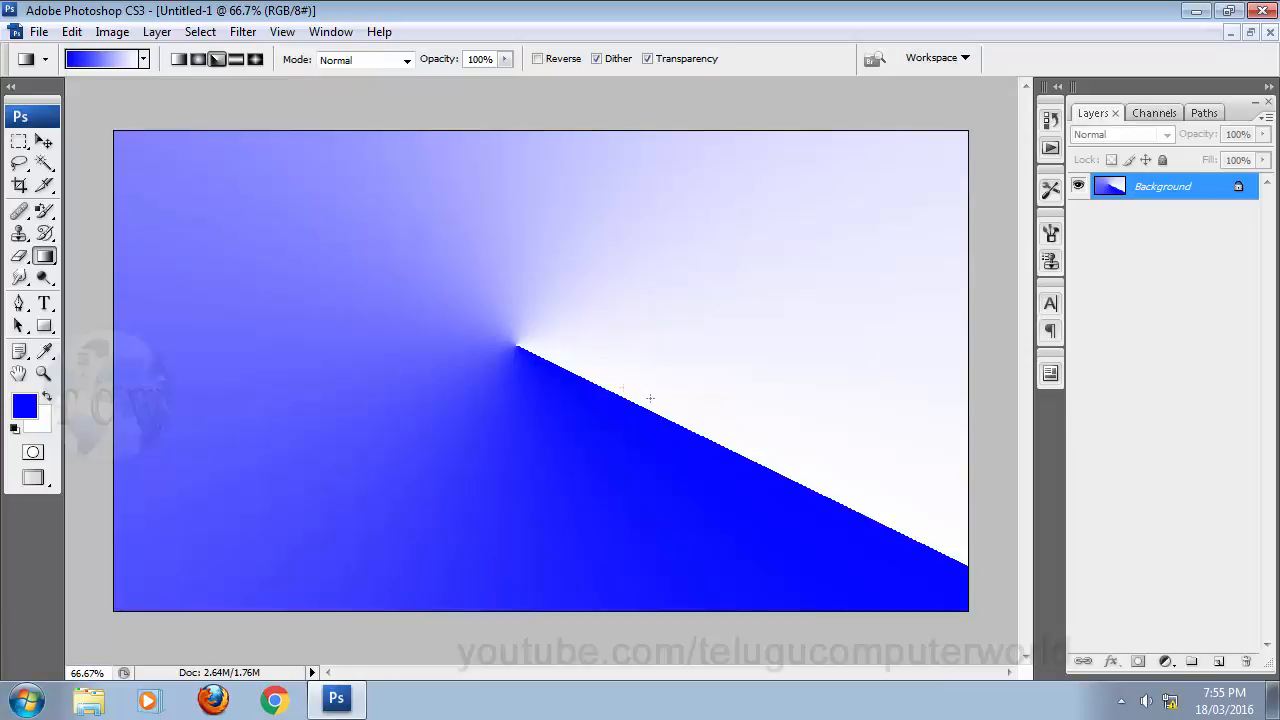
left_click_drag(525, 367, 525, 480)
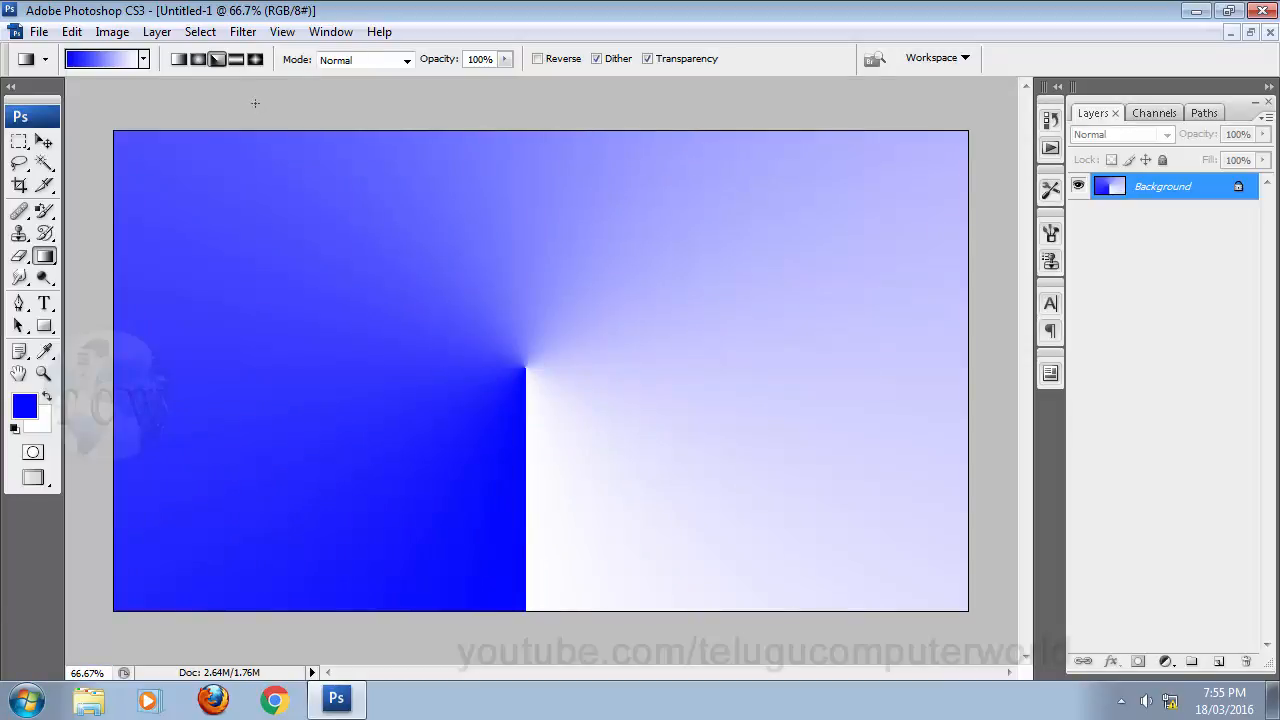
- Switch to the Reflected Gradient and draw blue-to-white bands across the canvas in diagonal, horizontal and vertical directions
left_click(236, 59)
left_click_drag(509, 249, 479, 603)
left_click_drag(455, 364, 870, 594)
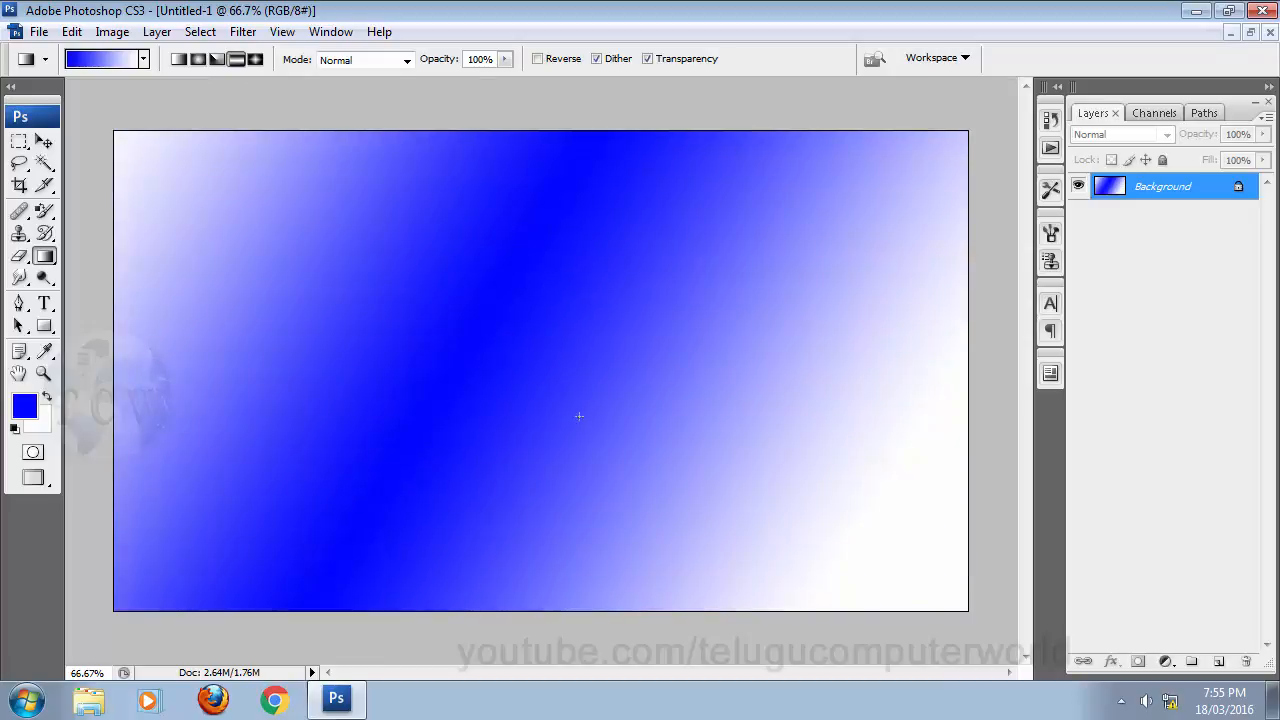
left_click_drag(580, 416, 62, 350)
left_click_drag(500, 382, 955, 401)
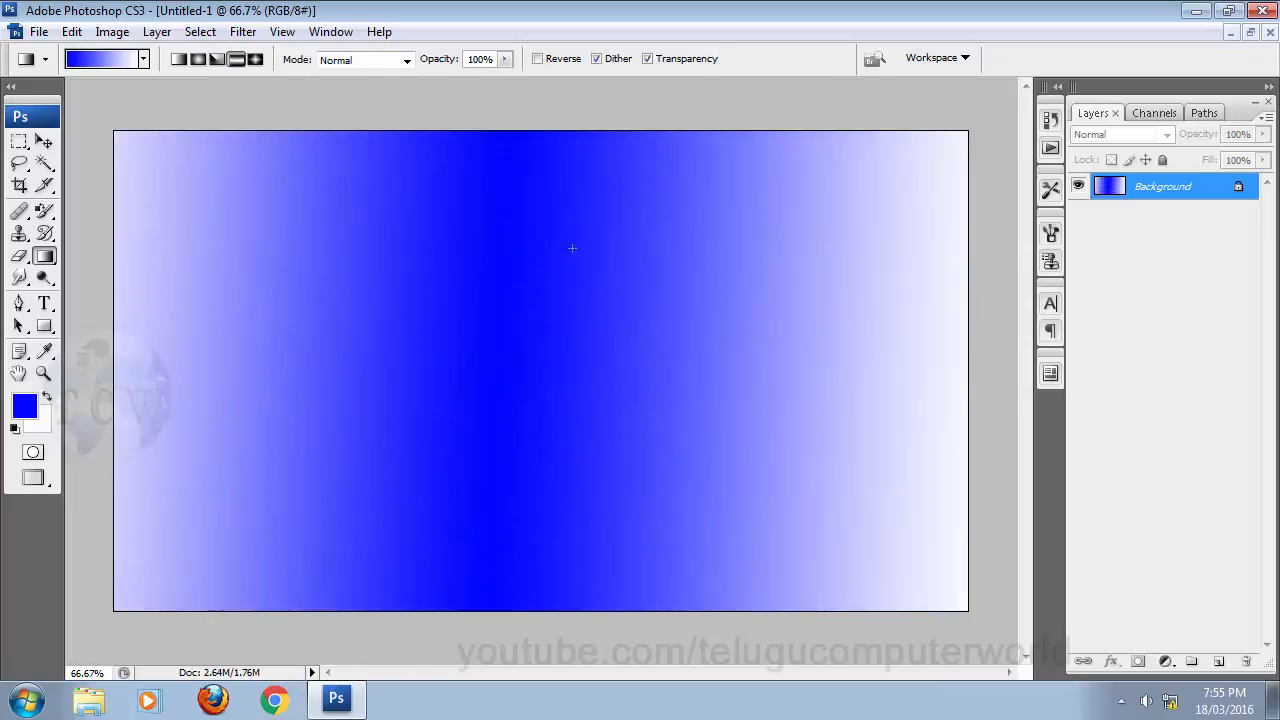
left_click_drag(610, 212, 598, 688)
left_click_drag(511, 283, 551, 546)
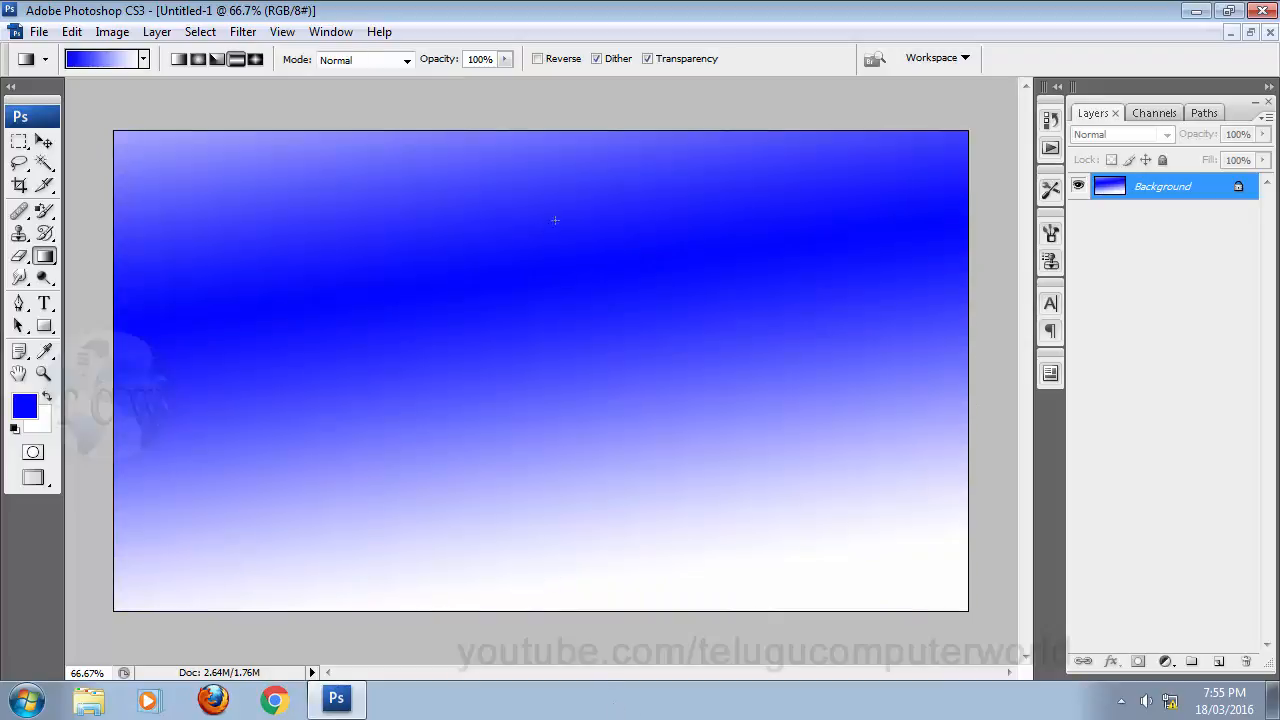
left_click_drag(555, 212, 552, 578)
left_click_drag(528, 280, 551, 504)
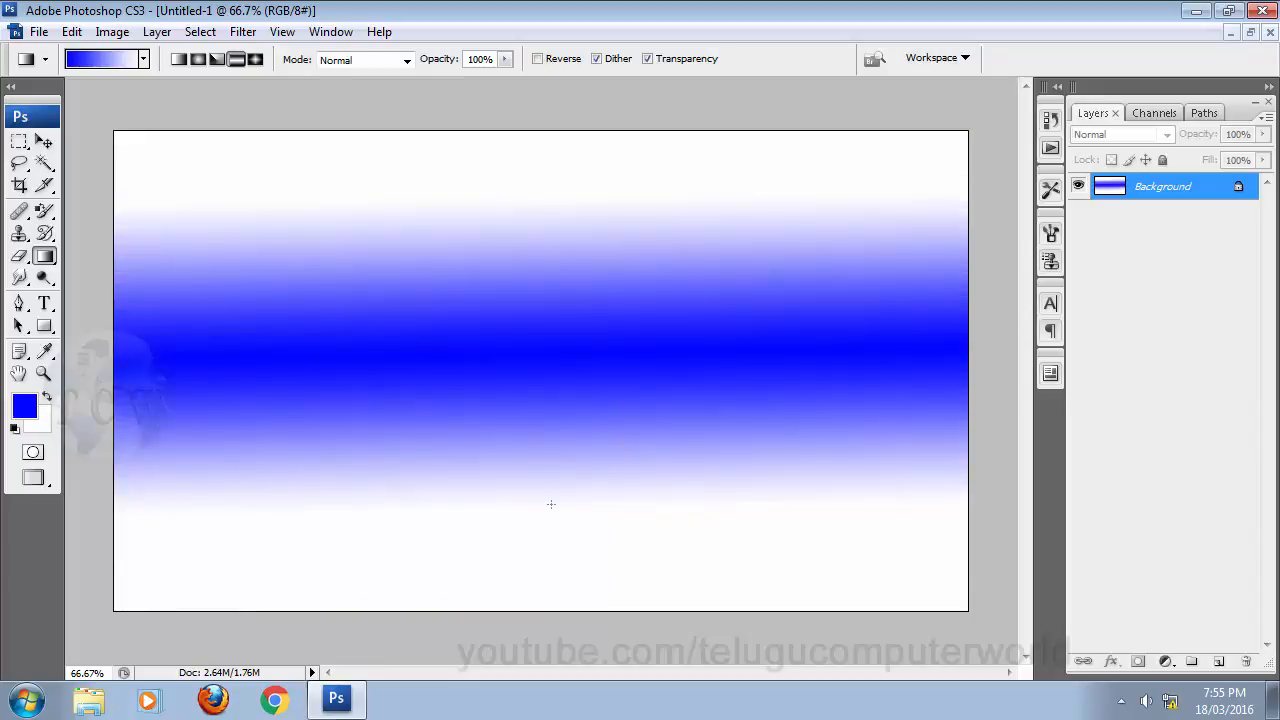
- Draw short and long vertical reflected gradients to vary the blue band's thickness, ending with a medium-length downward one above the centre
left_click_drag(553, 204, 551, 310)
left_click_drag(551, 355, 563, 437)
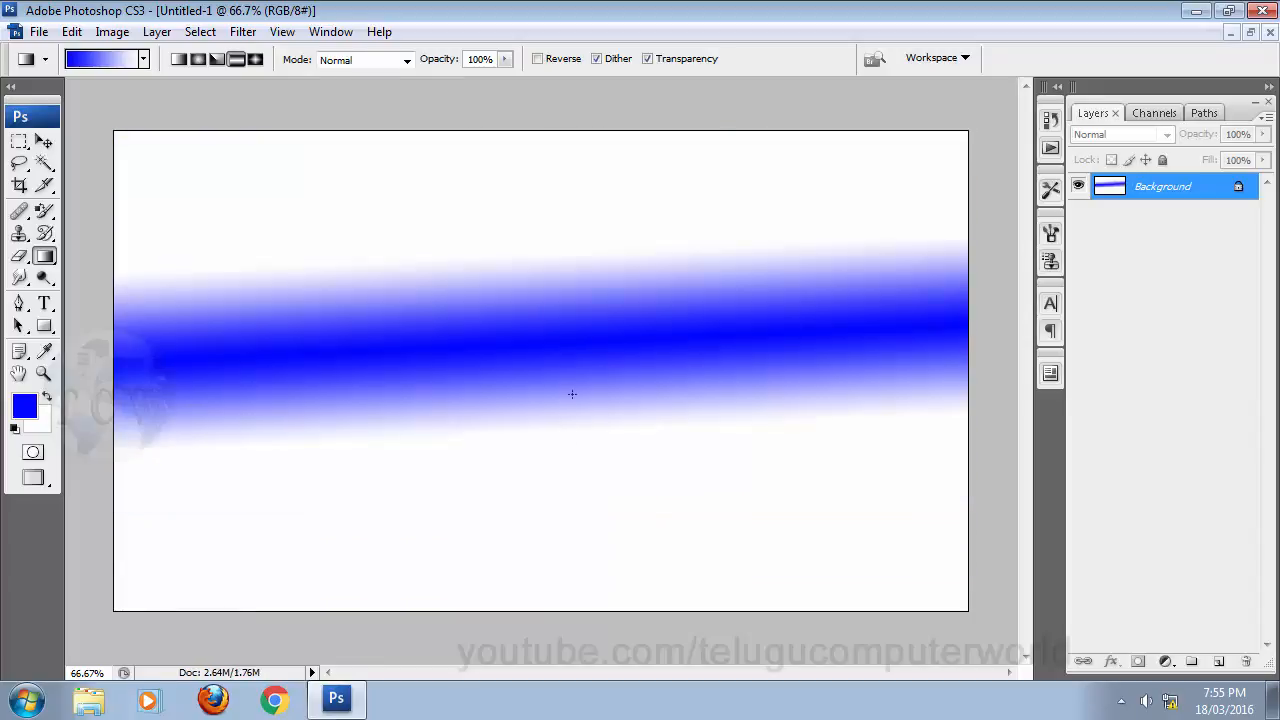
left_click_drag(571, 391, 574, 463)
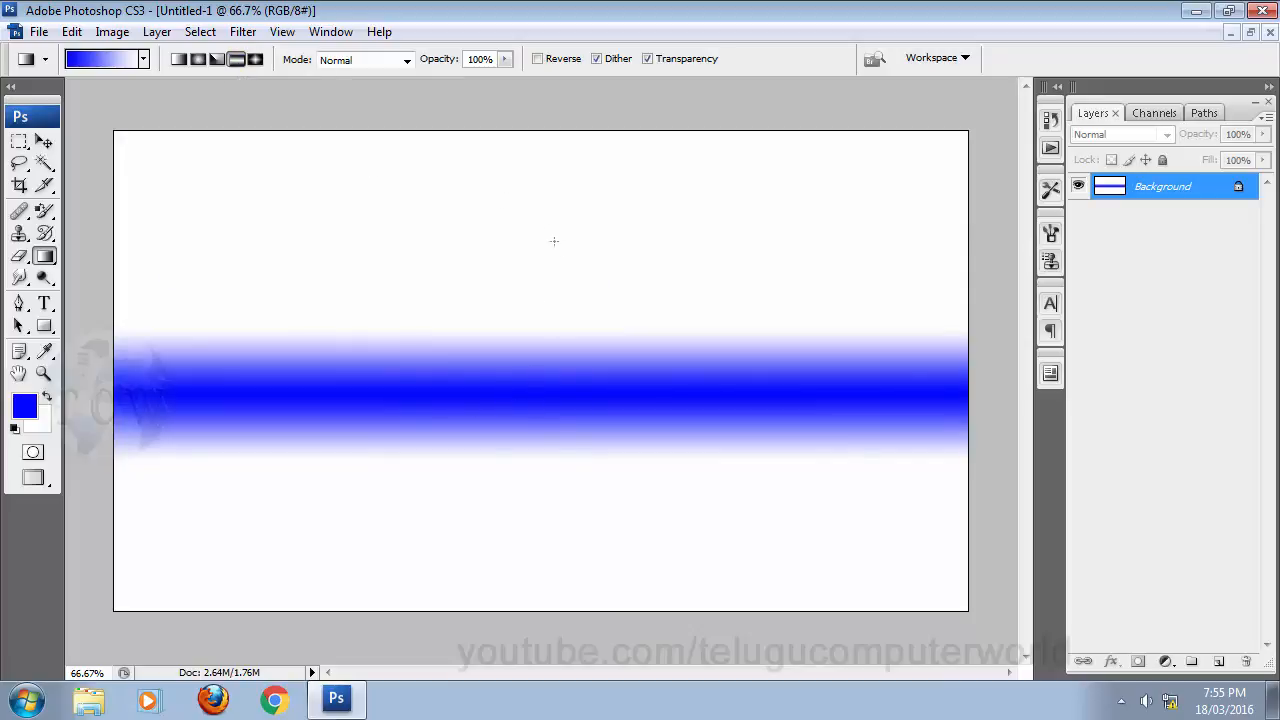
left_click_drag(556, 271, 576, 495)
left_click_drag(570, 308, 567, 247)
left_click_drag(573, 372, 573, 427)
left_click_drag(570, 300, 572, 440)
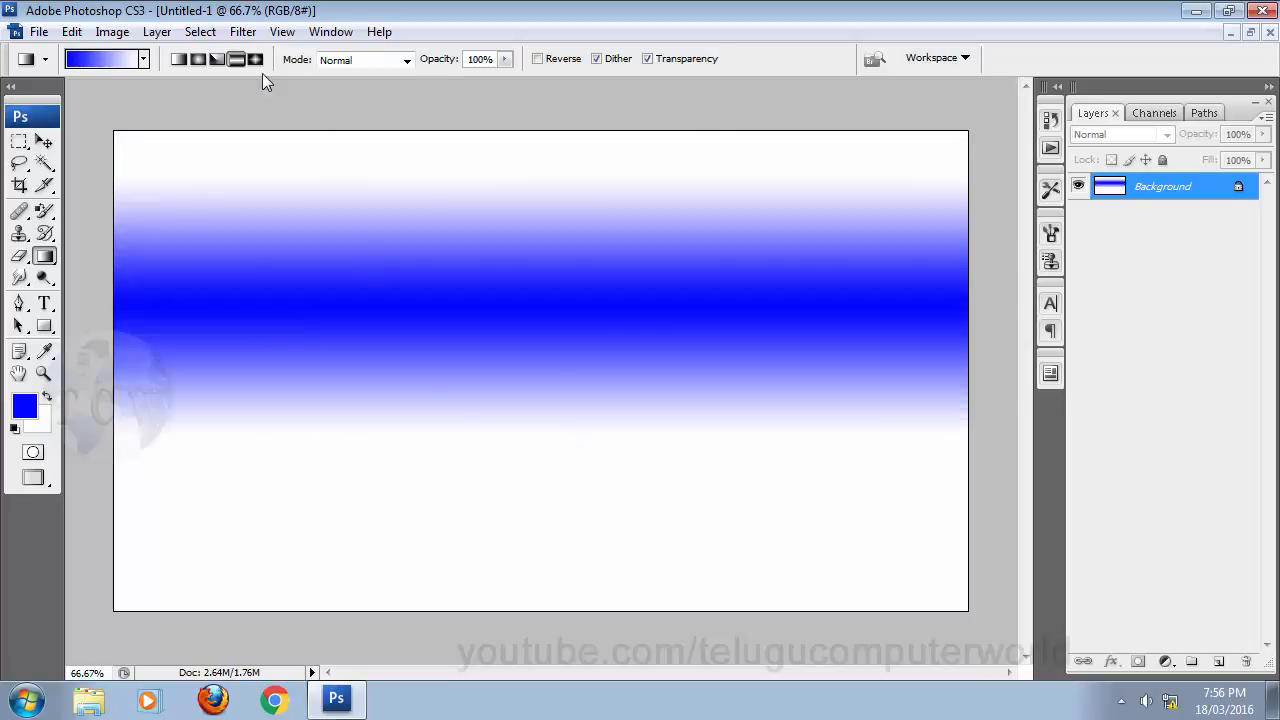
- Switch to the Diamond Gradient and draw blue-to-white diamonds of various sizes and positions, ending with a large one near the canvas centre
left_click_drag(544, 385, 731, 560)
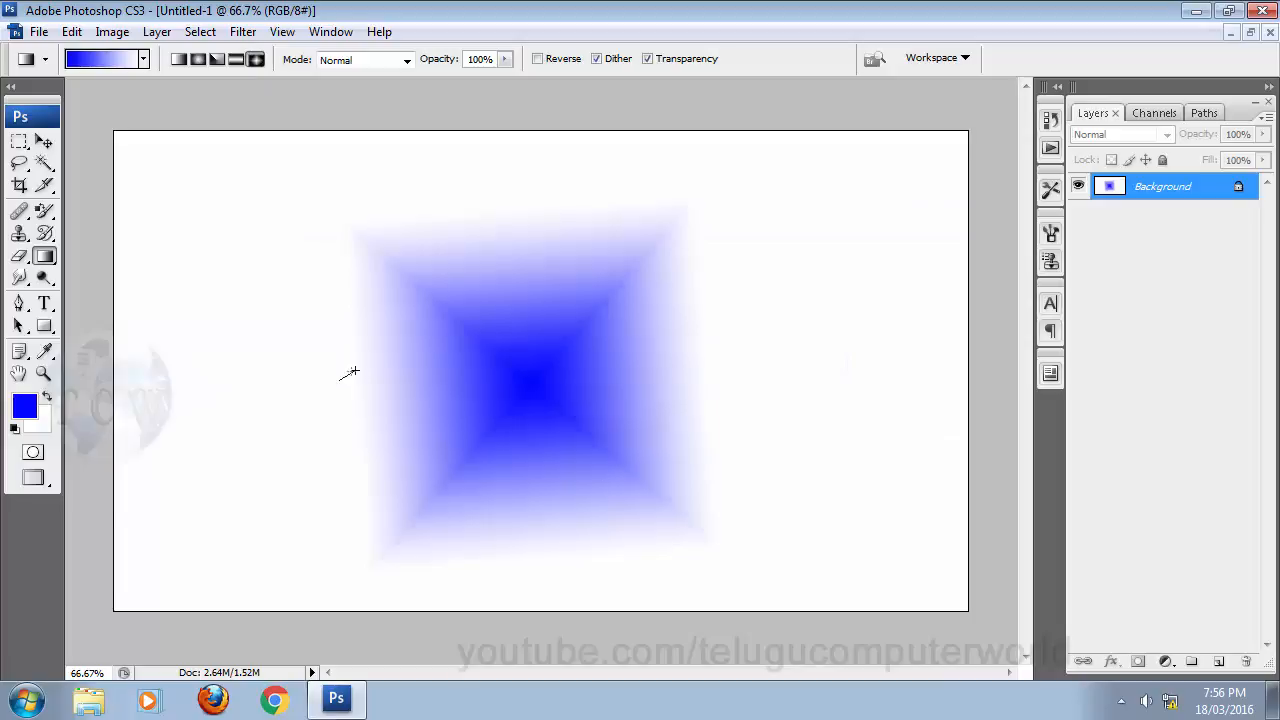
left_click_drag(349, 371, 721, 460)
left_click_drag(860, 337, 975, 410)
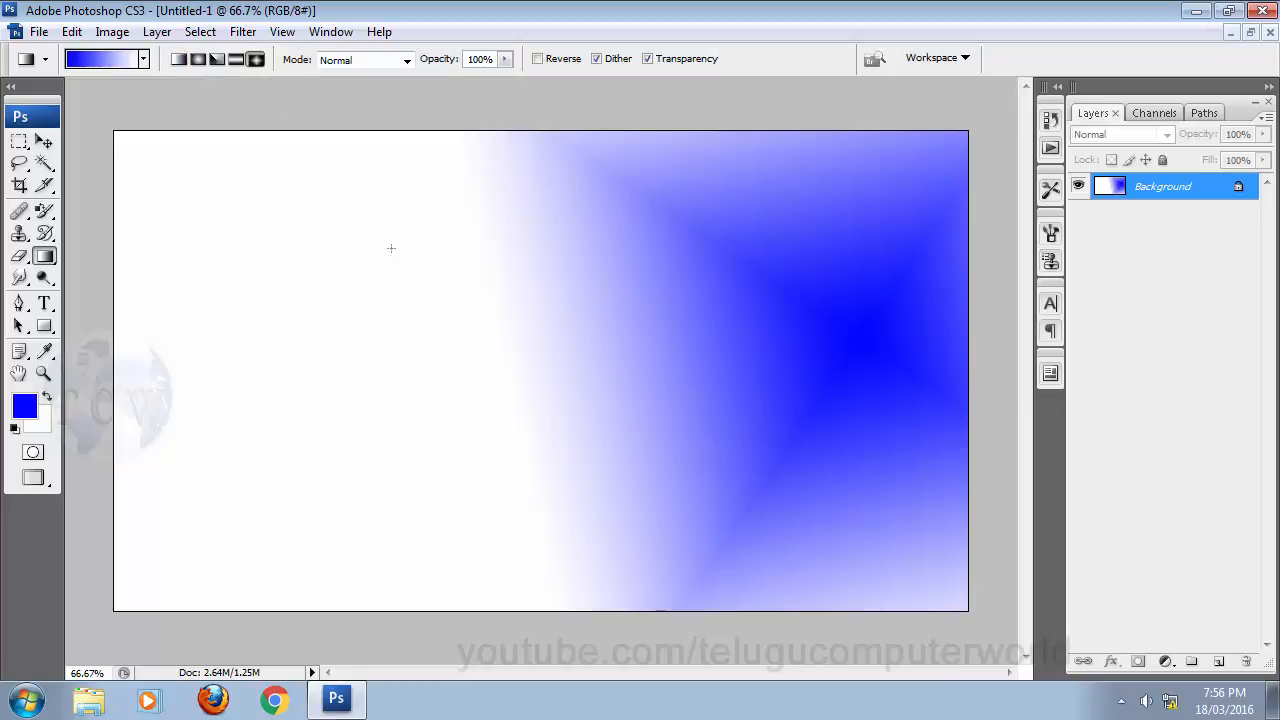
left_click_drag(433, 347, 800, 190)
left_click_drag(449, 331, 849, 603)
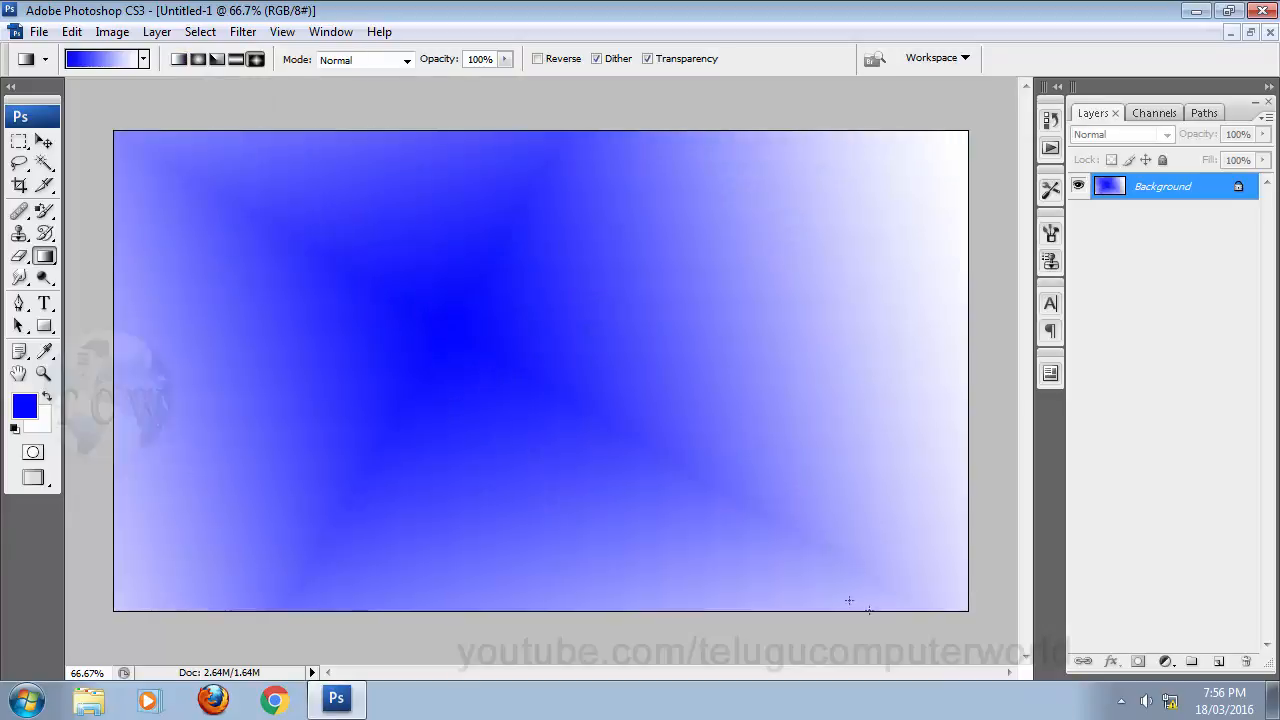
left_click_drag(487, 258, 866, 551)
left_click_drag(640, 380, 535, 493)
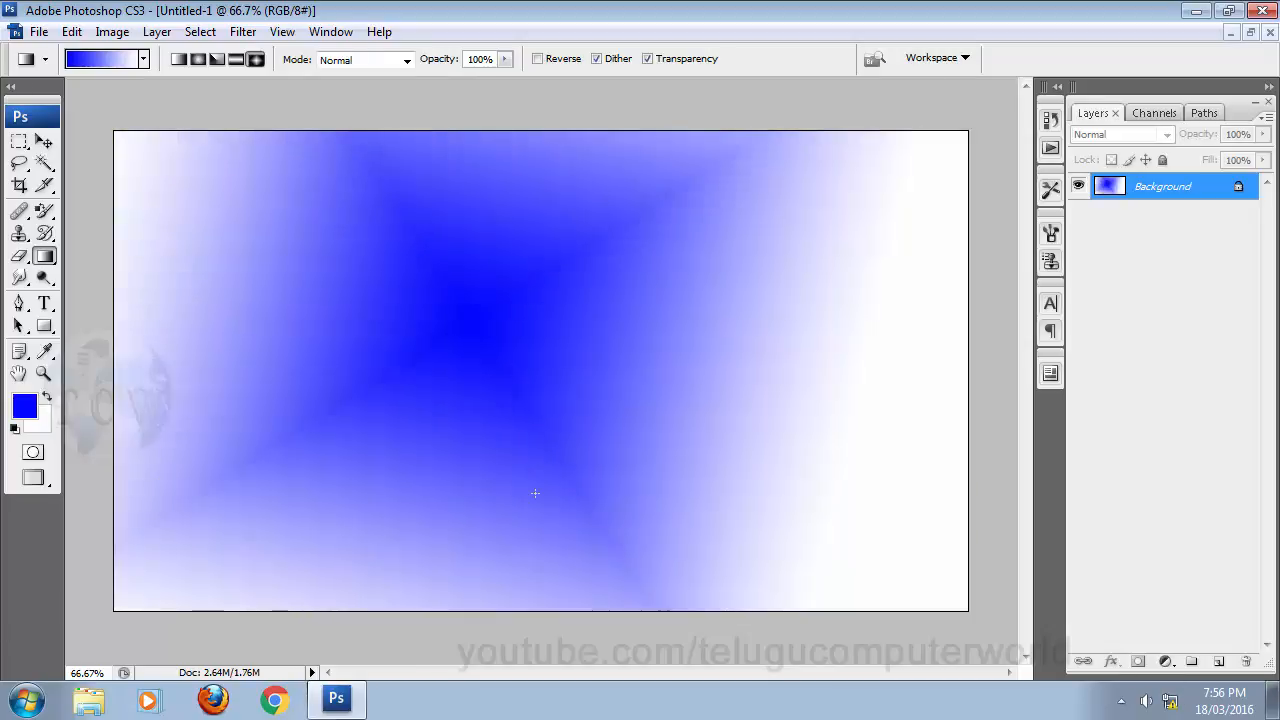
left_click_drag(514, 329, 829, 529)
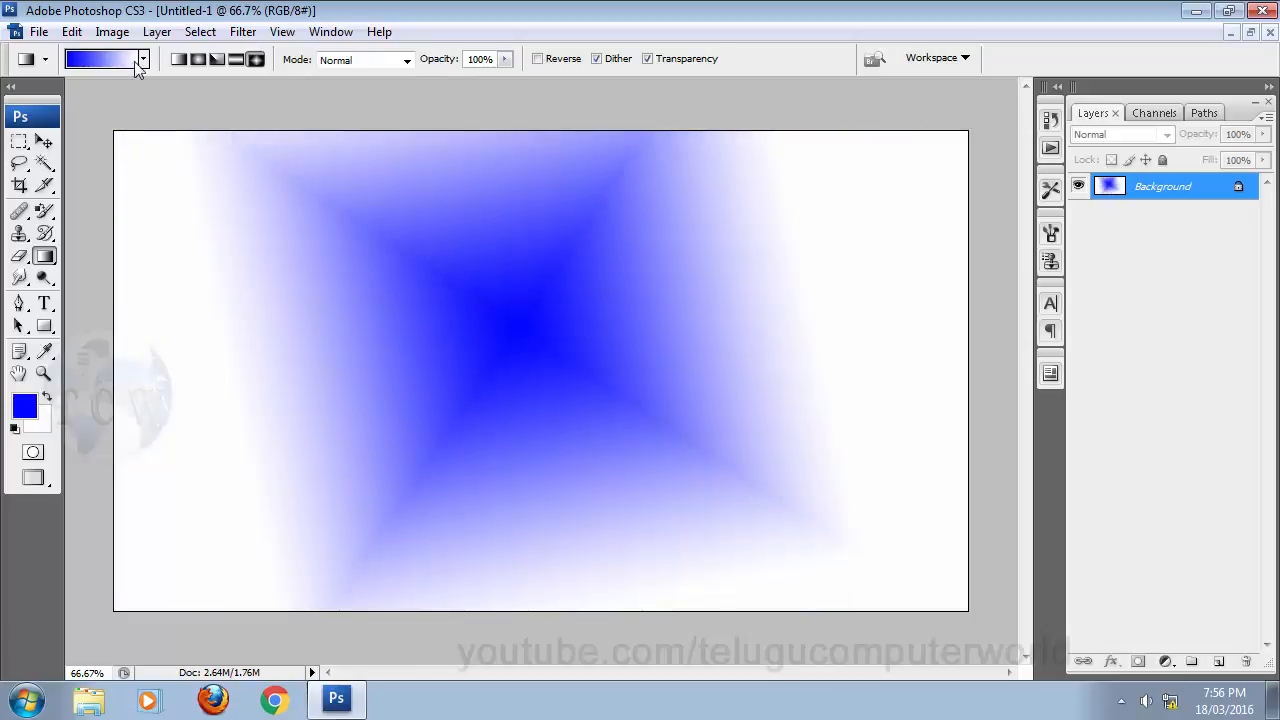
- Switch back to the Linear Gradient and draw two downward blue-to-white gradients, the second starting lower on the canvas
mouse_move(514, 206)
left_mouse_down()
mouse_move(531, 340)
mouse_move(505, 480)
left_mouse_up()
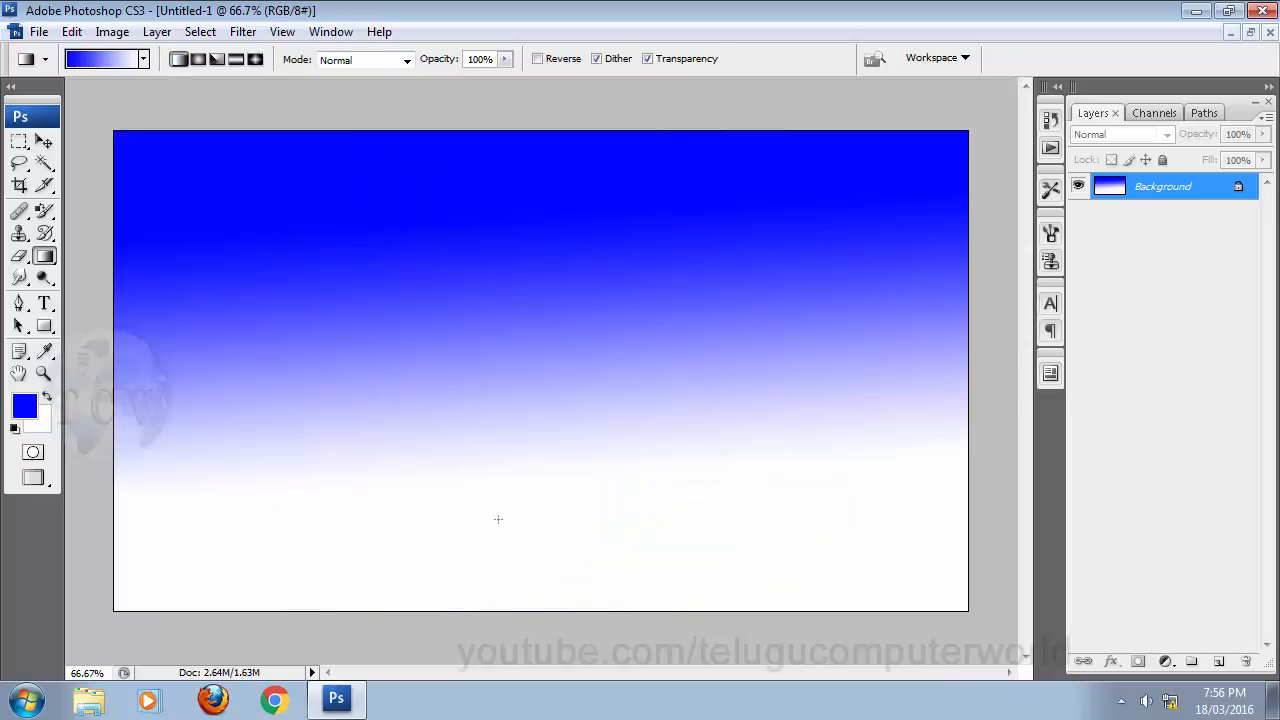
left_click_drag(634, 306, 596, 586)
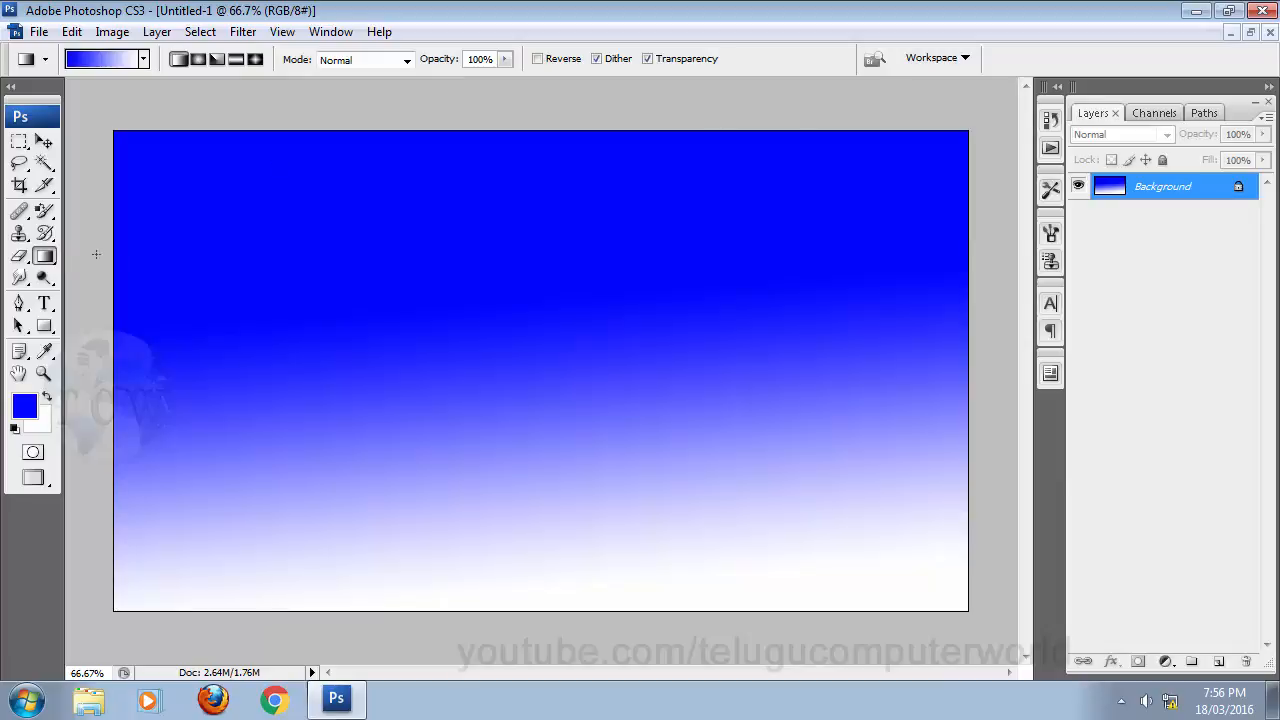
- Switch to the Paint Bucket tool and fill the gradient's lighter bands with the blue foreground colour
right_click(49, 256)
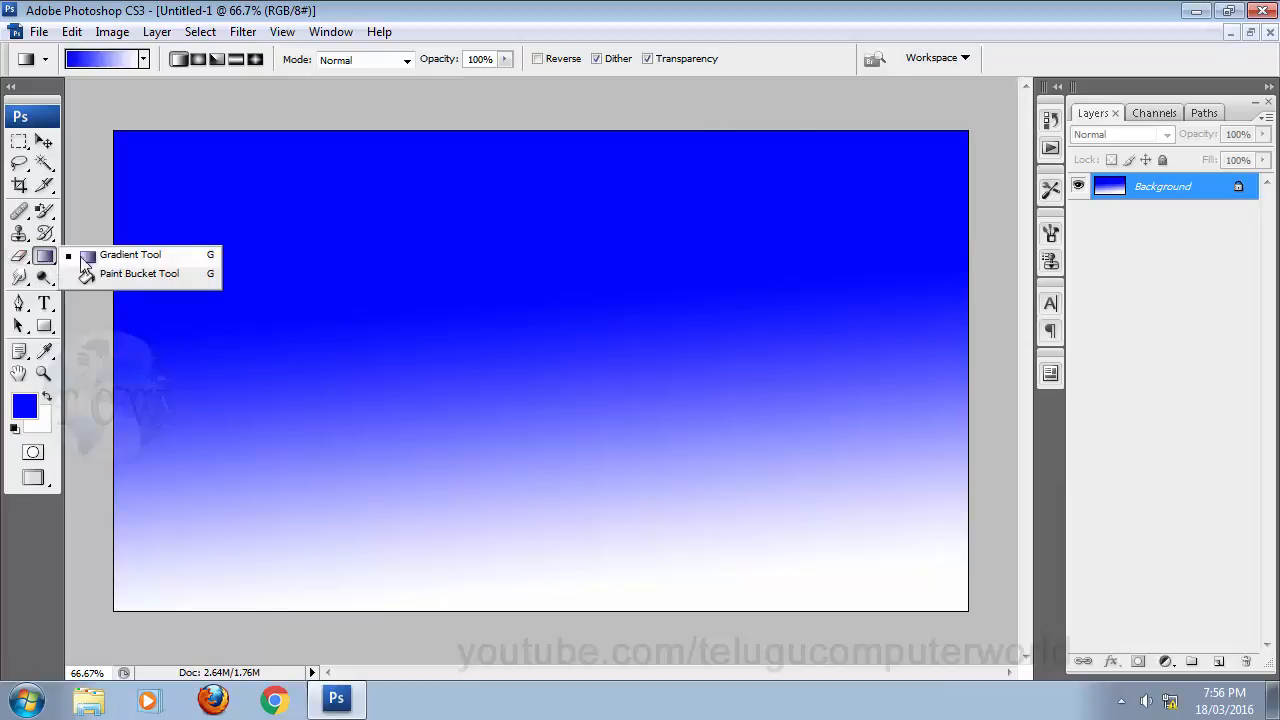
left_click(143, 274)
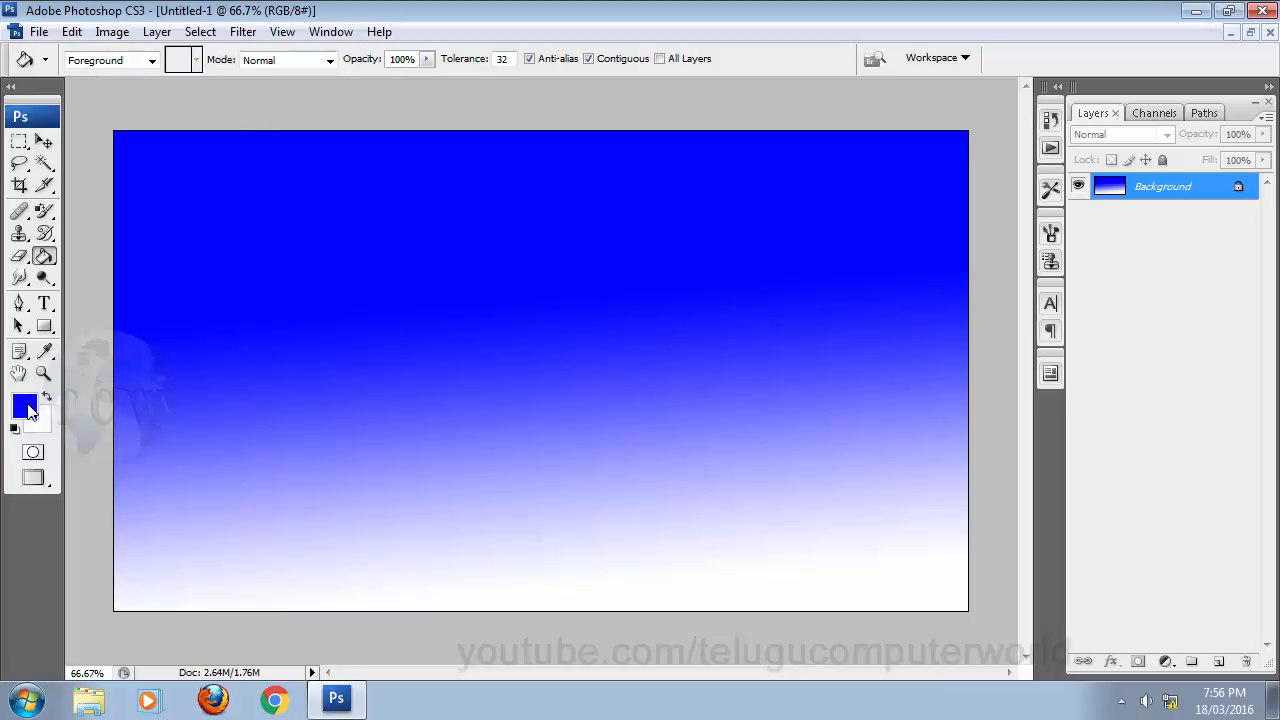
left_click(371, 283)
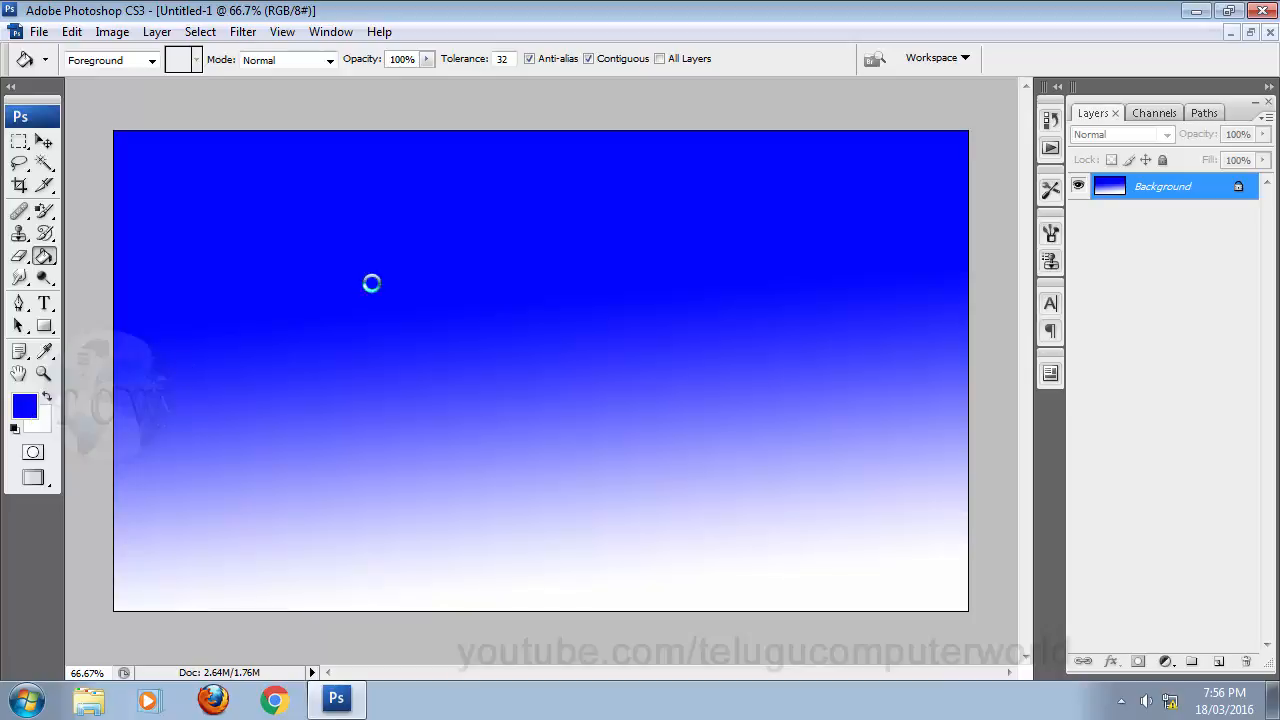
left_click(627, 444)
left_click(620, 534)
left_click(651, 493)
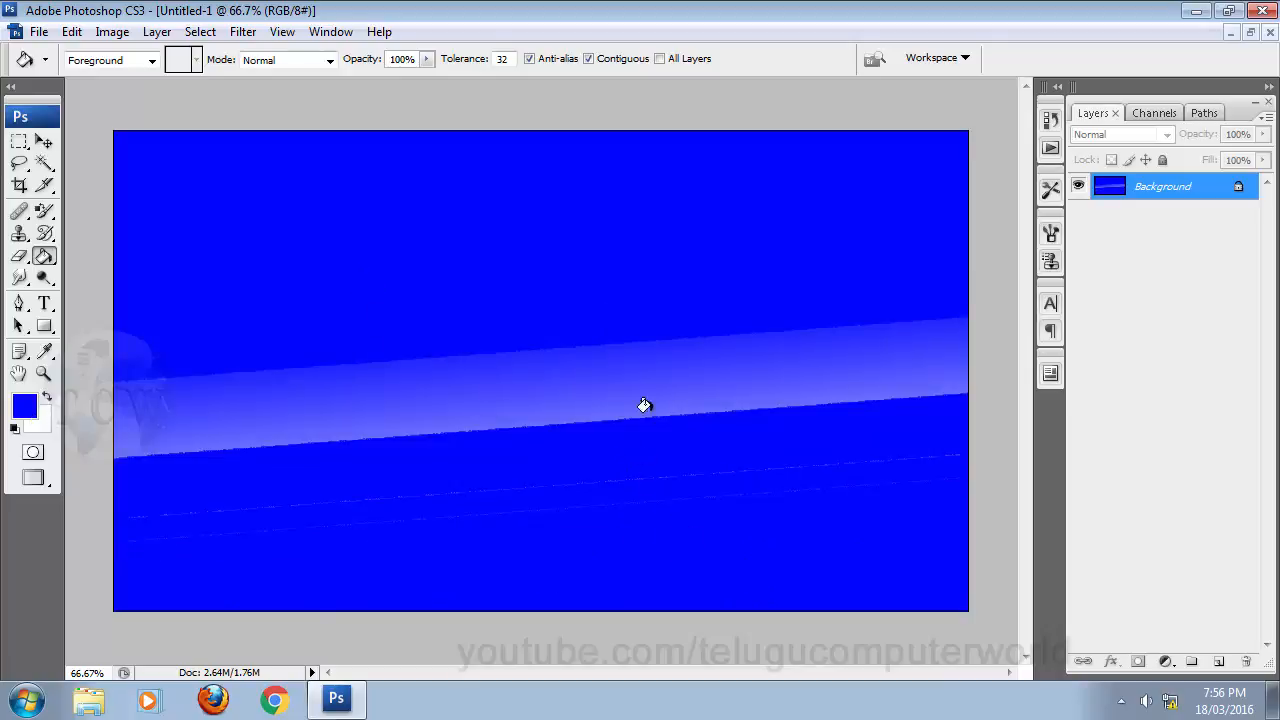
left_click(657, 371)
left_click(535, 420)
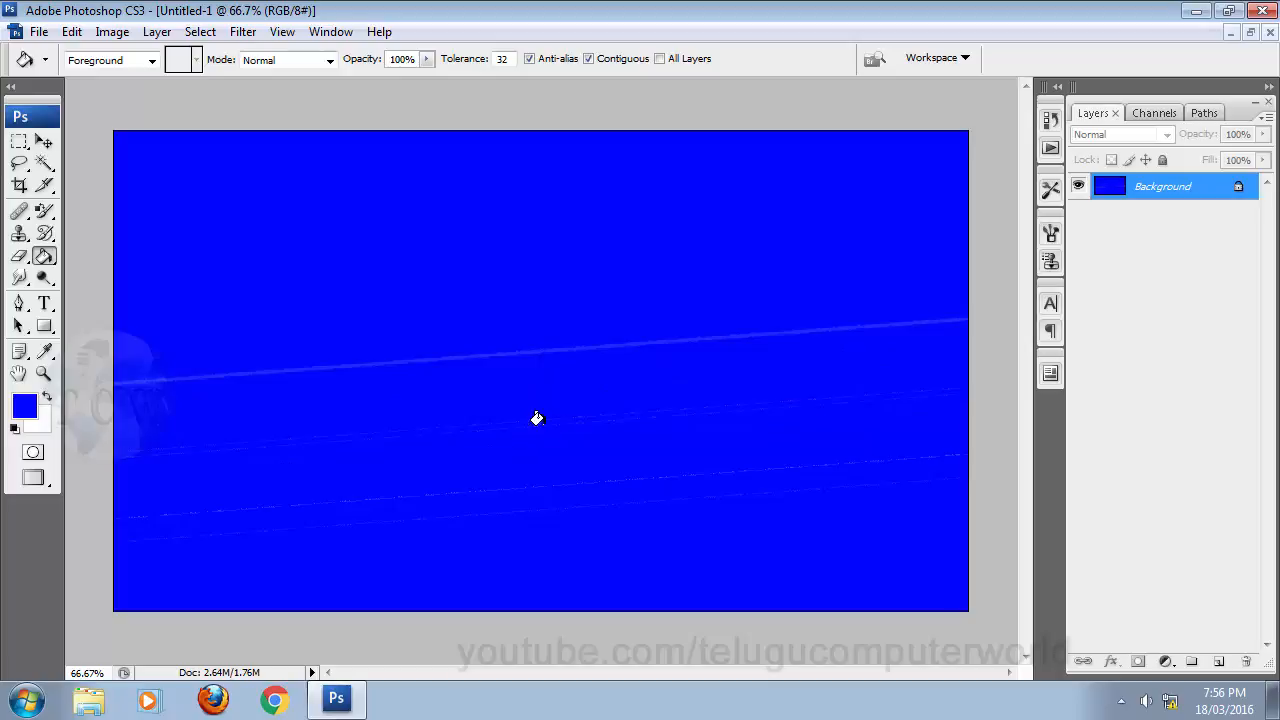
left_click(541, 344)
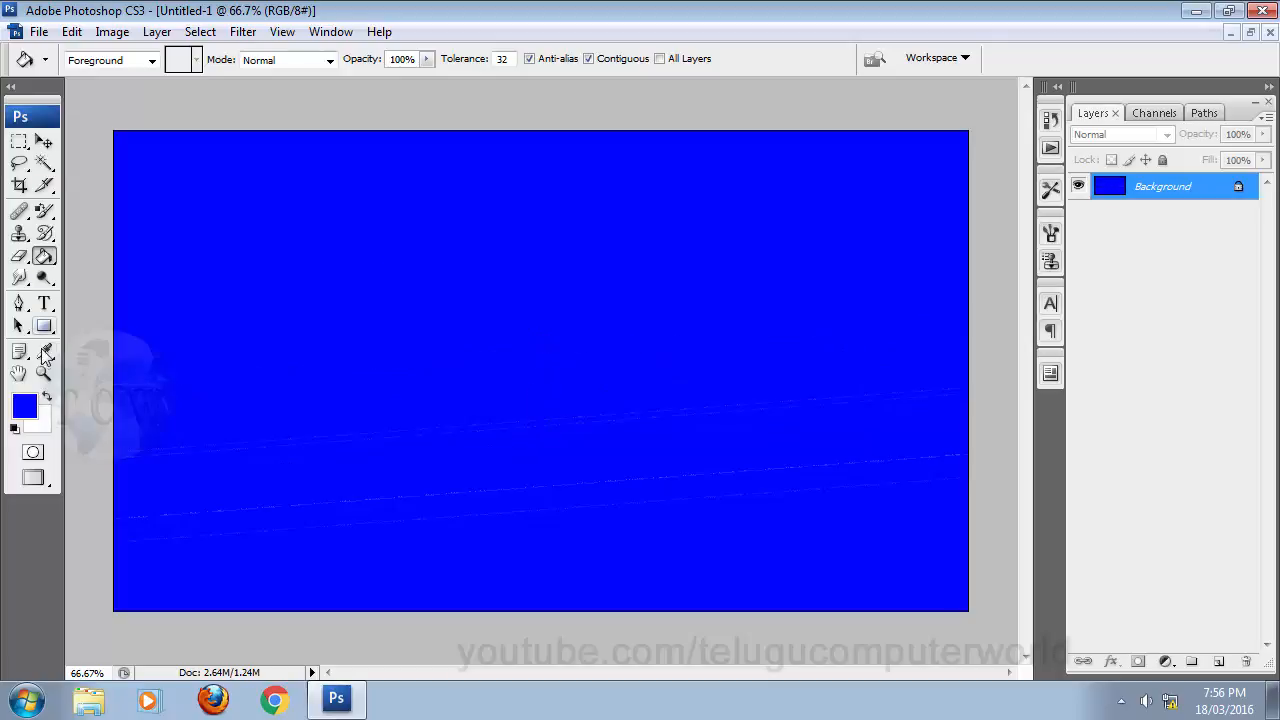
- Set the Paint Bucket's fill source to Pattern and fill the canvas with the blue bubble pattern
left_click(151, 61)
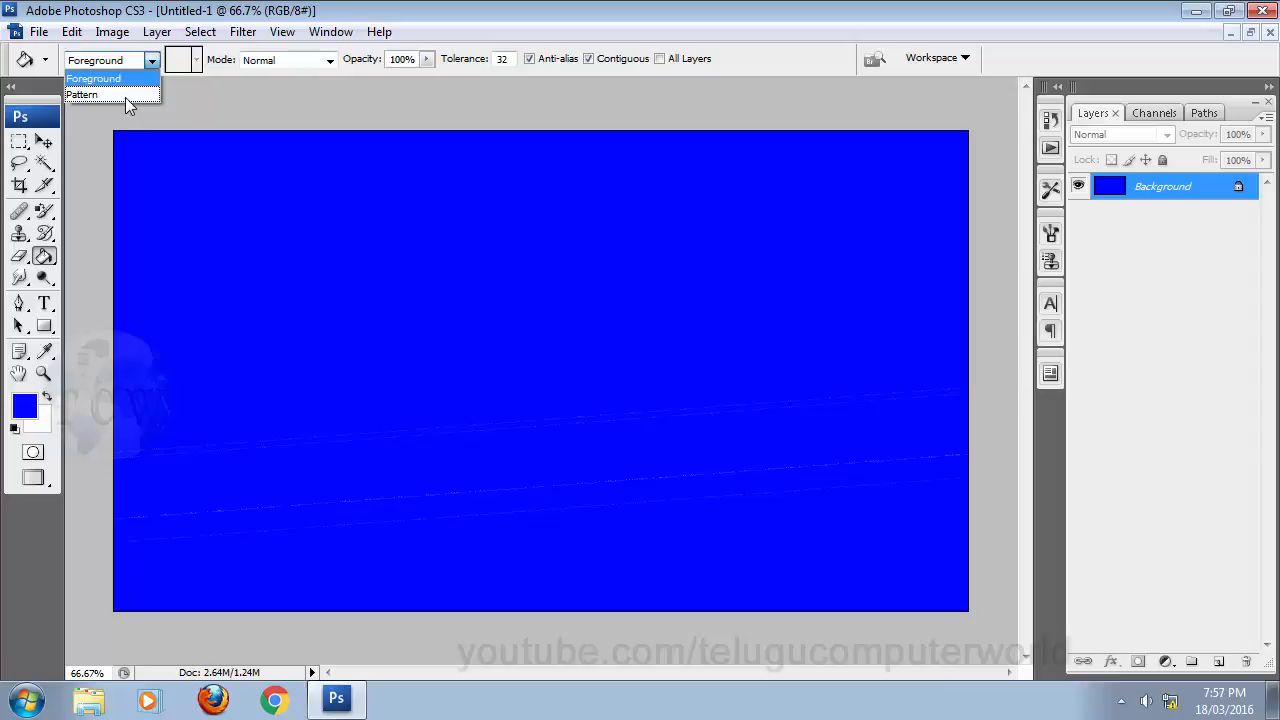
left_click(88, 98)
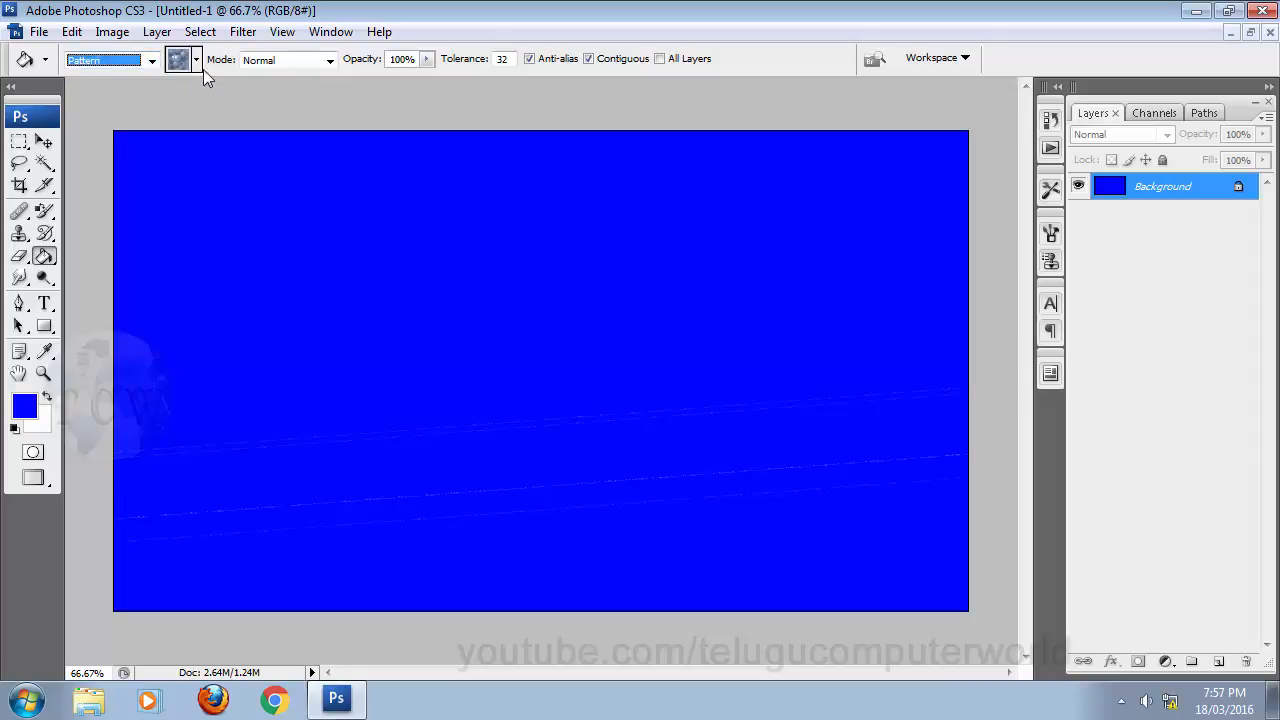
left_click(314, 262)
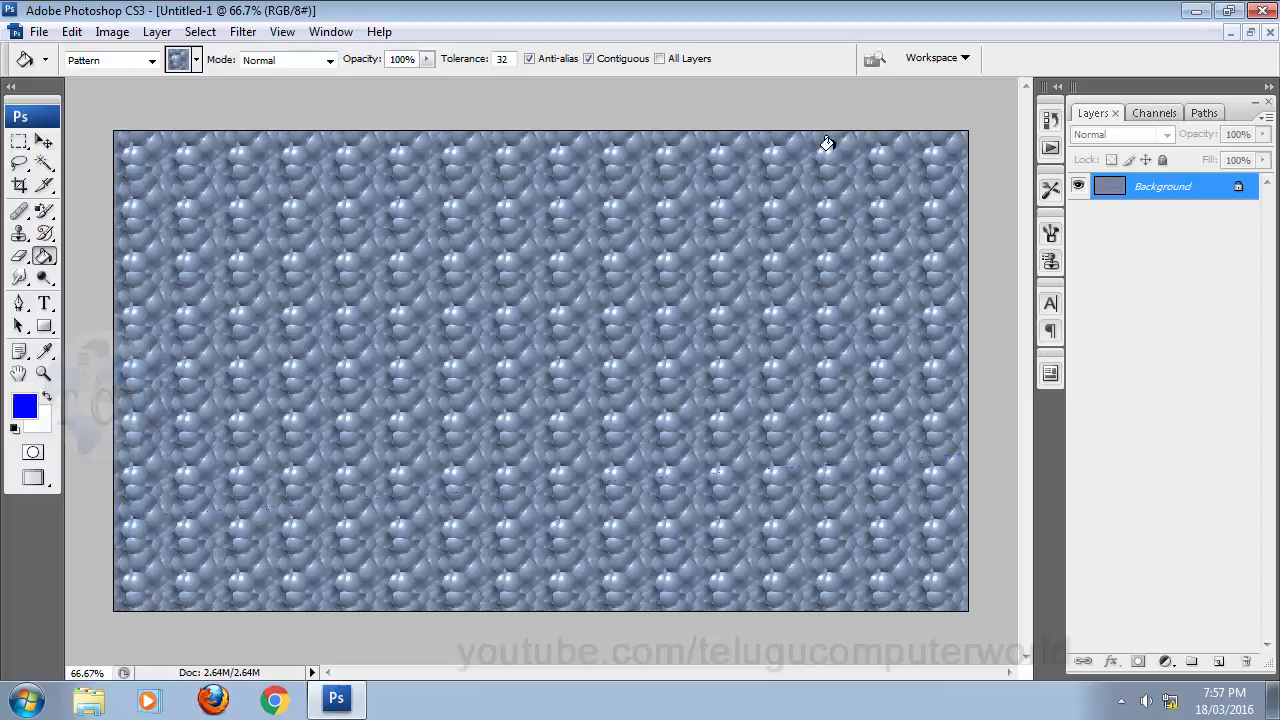
- Close the Untitled-1 document without saving and set the Paint Bucket's fill source back to Foreground
left_click(1268, 33)
left_click(646, 275)
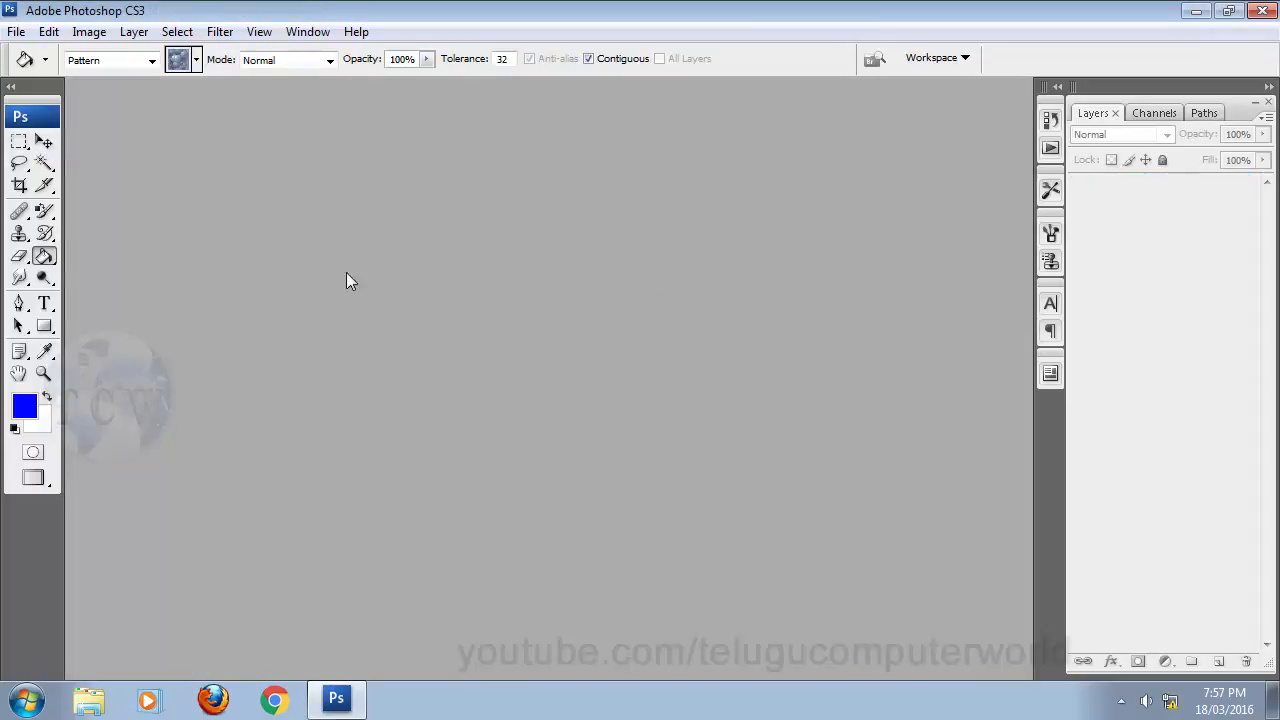
left_click(111, 61)
left_click(109, 78)
- Set the foreground colour to bright spring green, #00ff96
left_click(28, 406)
left_click(660, 351)
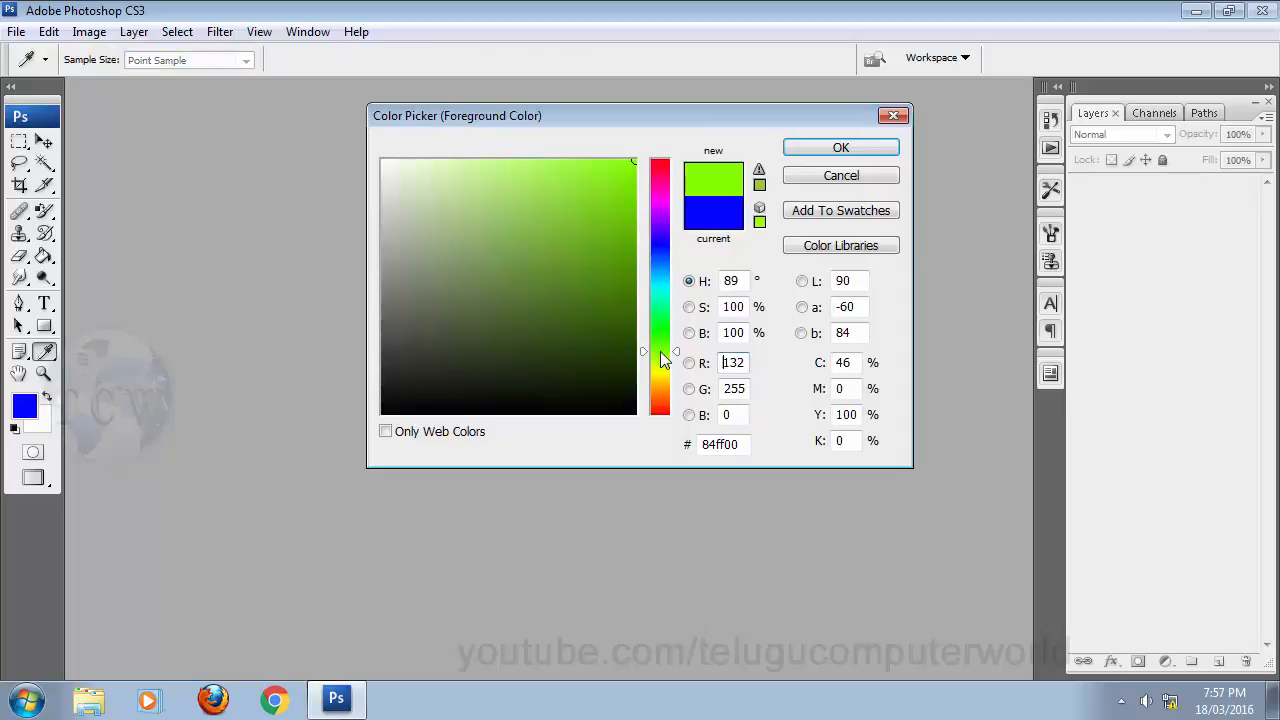
left_click(629, 297)
left_click_drag(619, 269, 640, 183)
left_click_drag(662, 249, 665, 304)
left_click(634, 160)
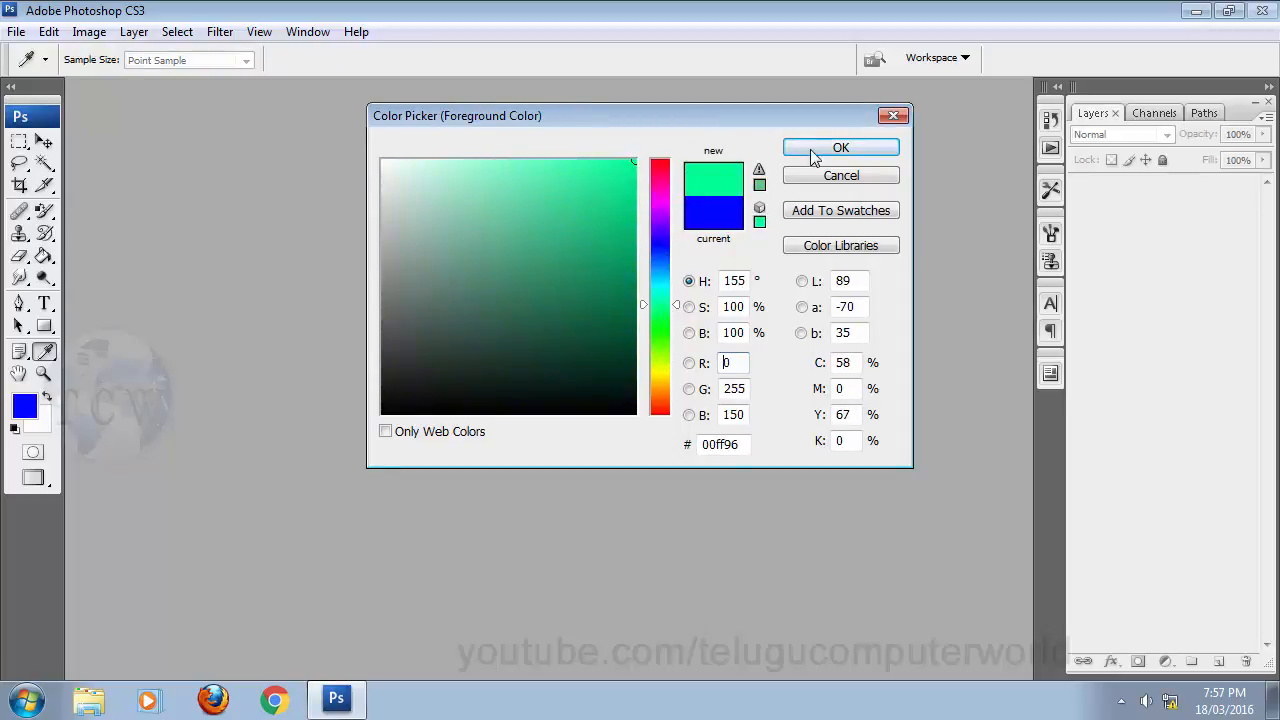
left_click(841, 147)
- Open the Multicolor image from the desktop in Photoshop and hide its guides
key("Tab")
key("super+d")
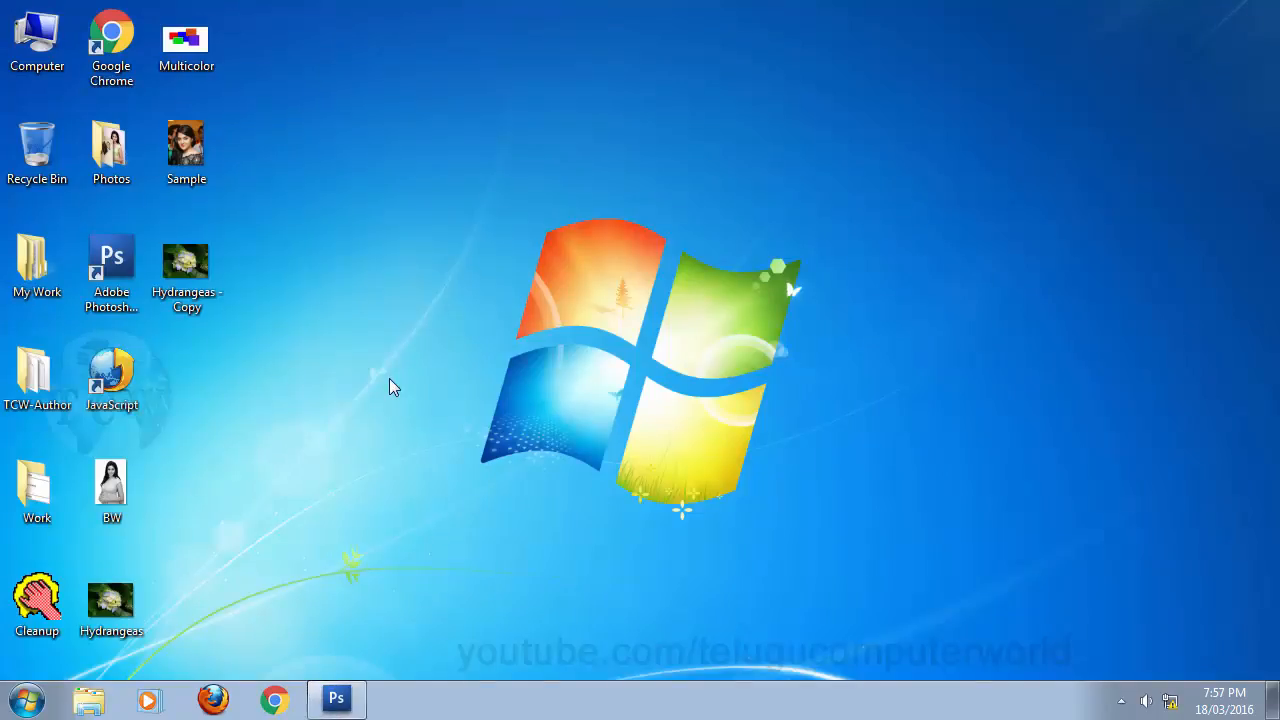
left_click_drag(186, 40, 432, 481)
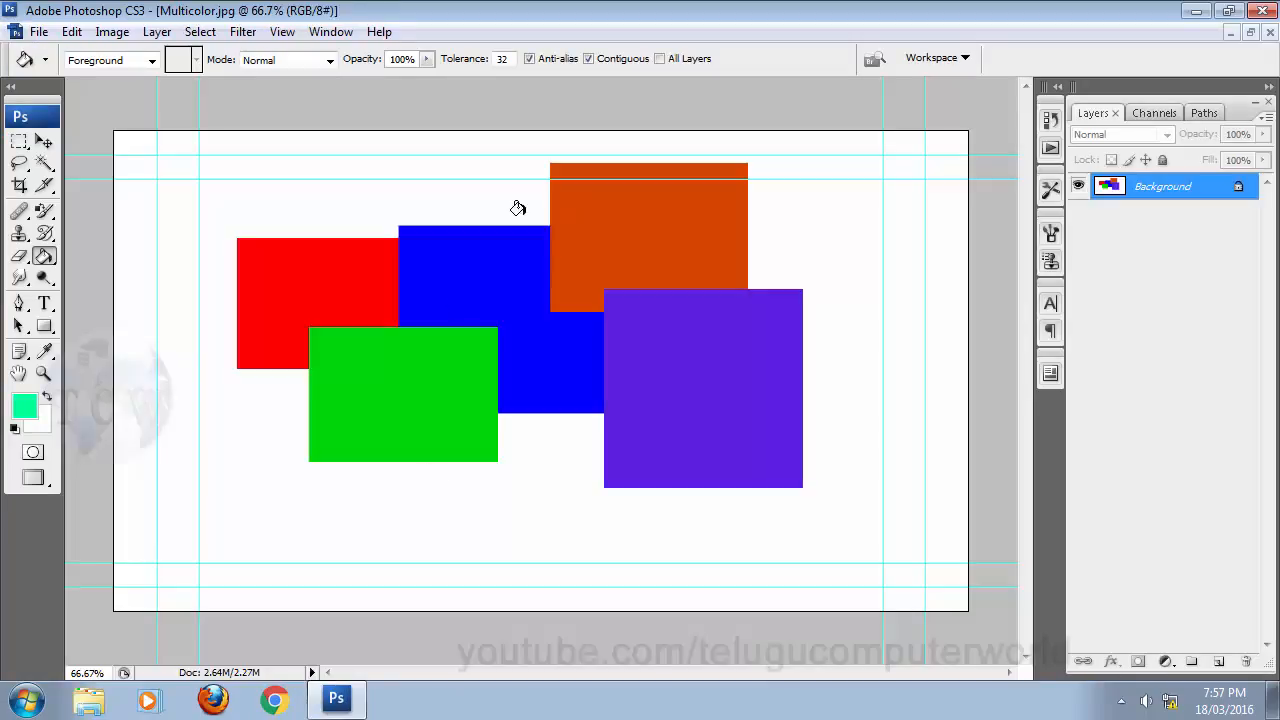
key("ctrl+semicolon")
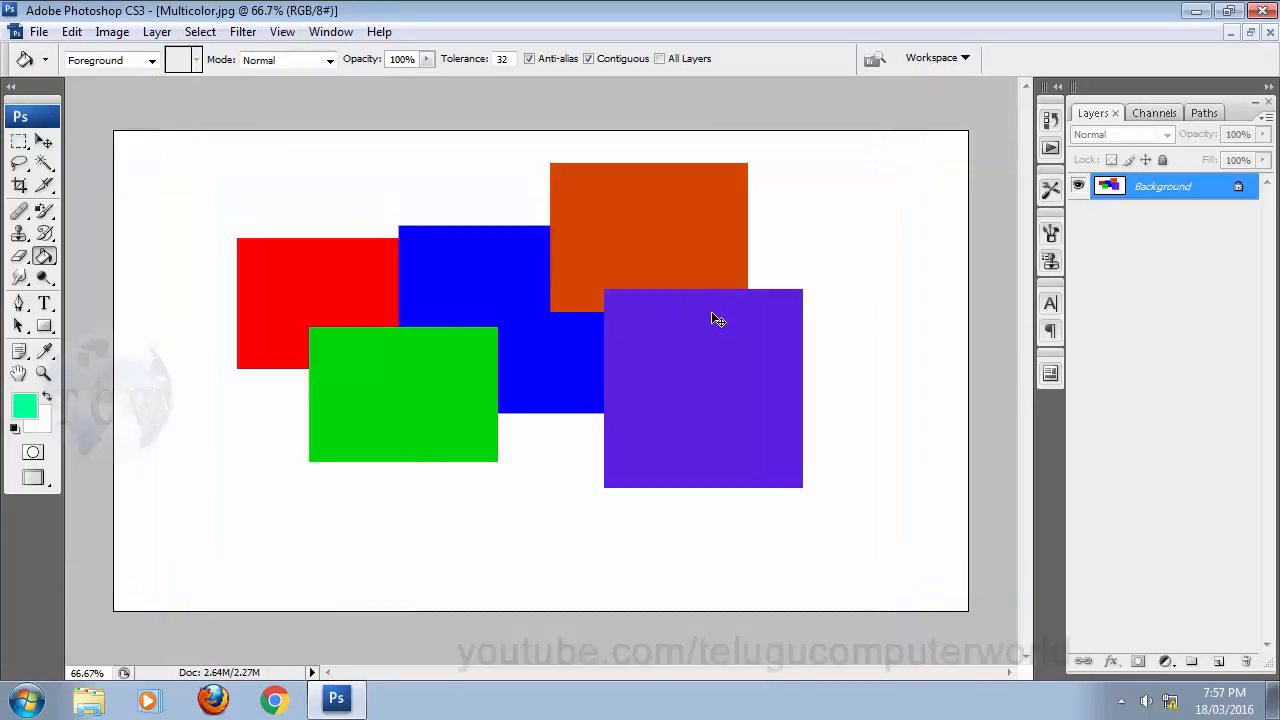
- Set the foreground colour to light blue, #009cff, and fill the red rectangle with it
left_click(28, 404)
mouse_move(668, 260)
left_mouse_down()
mouse_move(660, 293)
mouse_move(660, 271)
left_mouse_up()
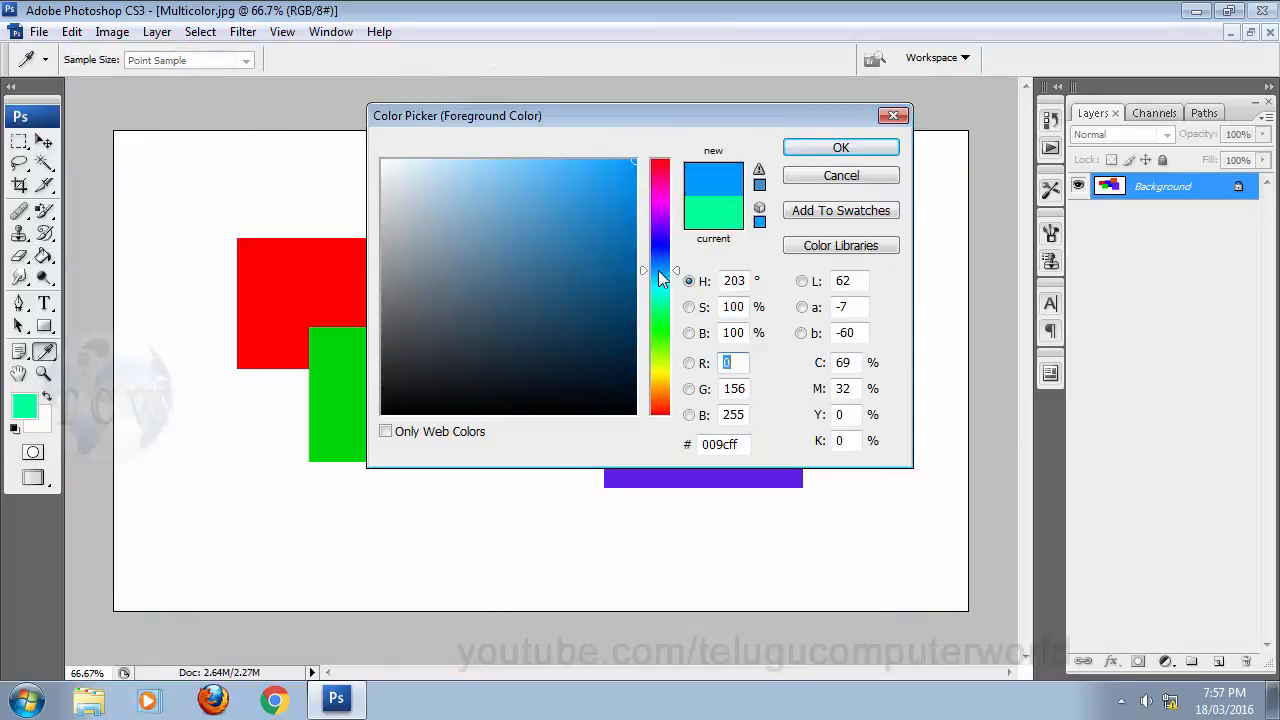
left_click(841, 147)
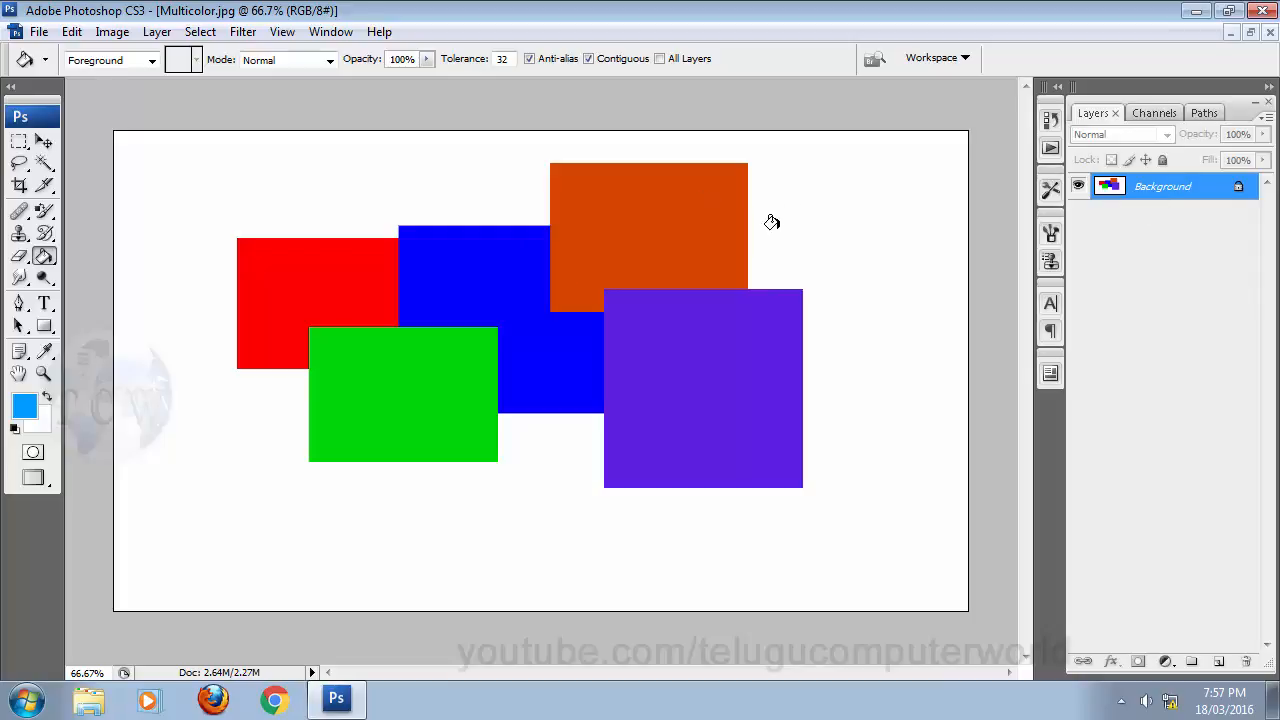
left_click(338, 270)
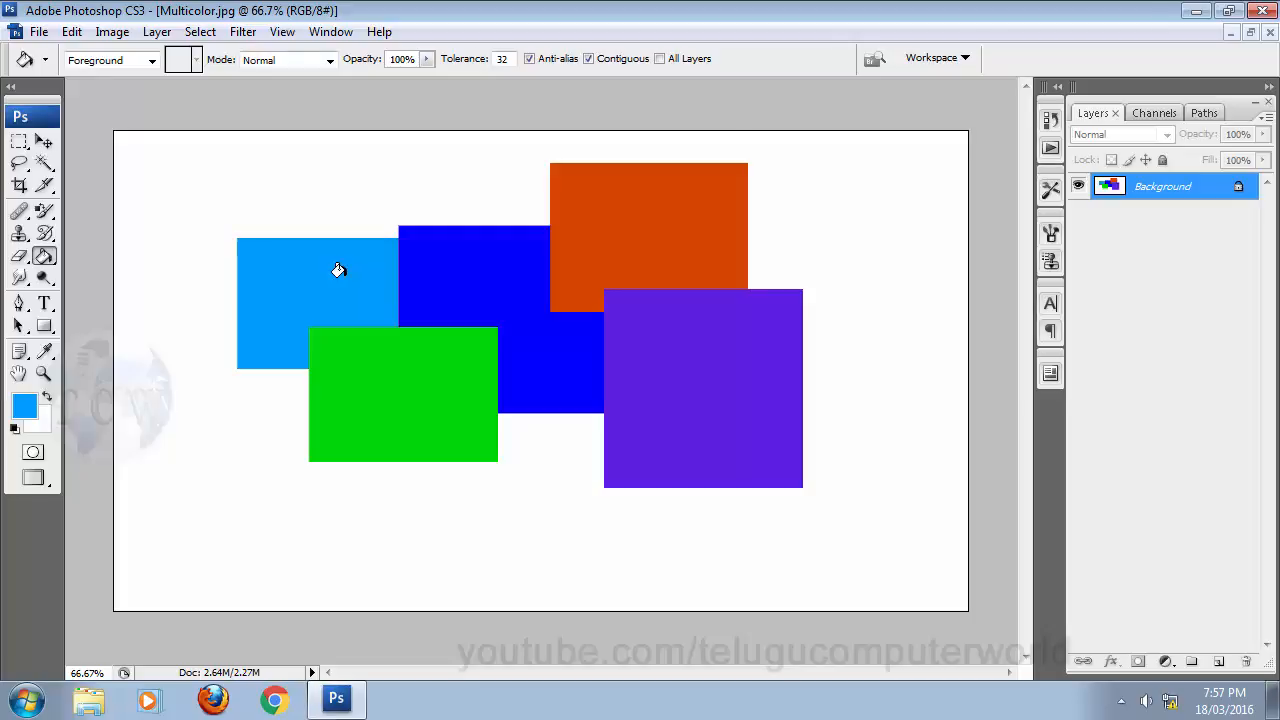
- Set the foreground colour to black, #000000, and fill the dark blue shape with it
left_click(25, 405)
left_click_drag(614, 351, 310, 415)
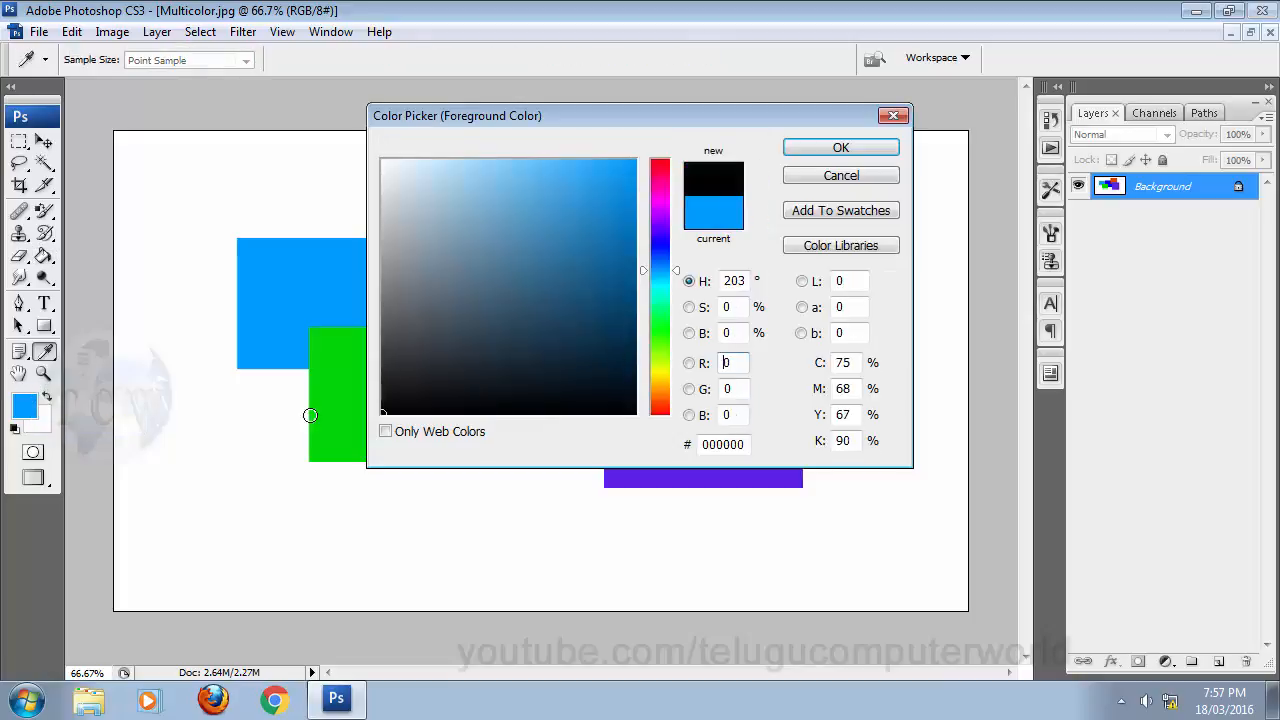
left_click(852, 148)
key("g")
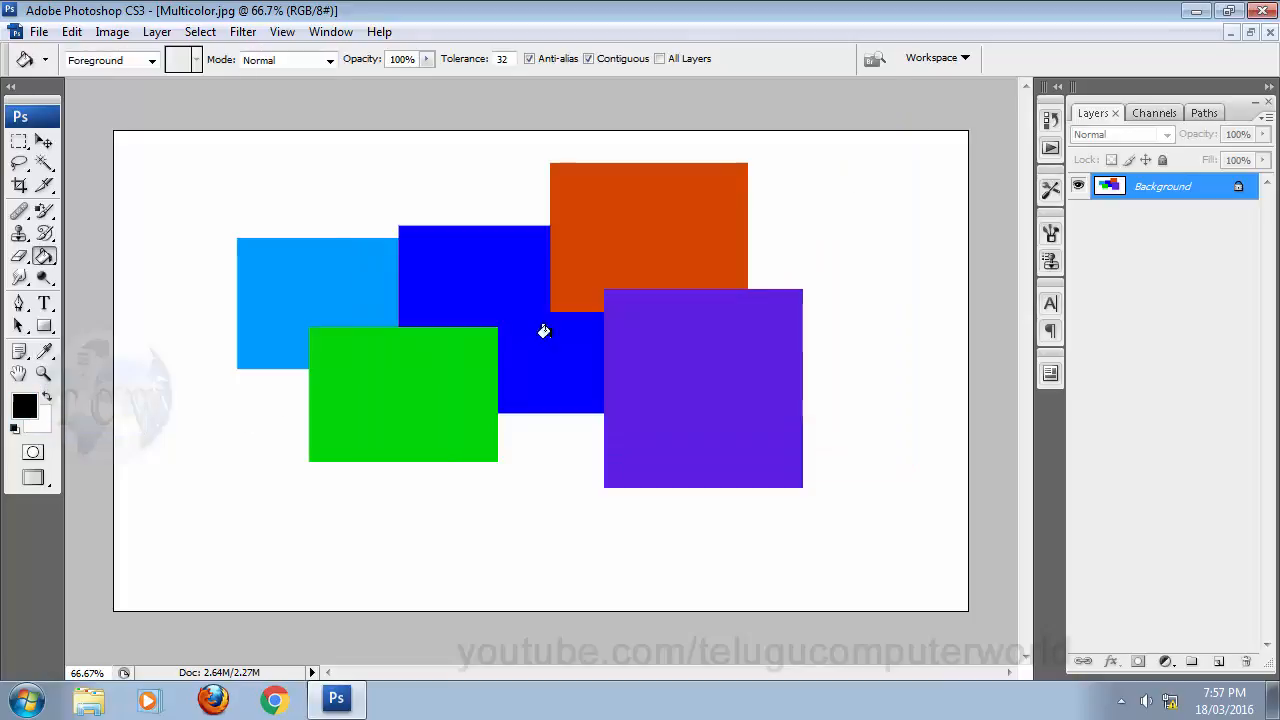
left_click(506, 264)
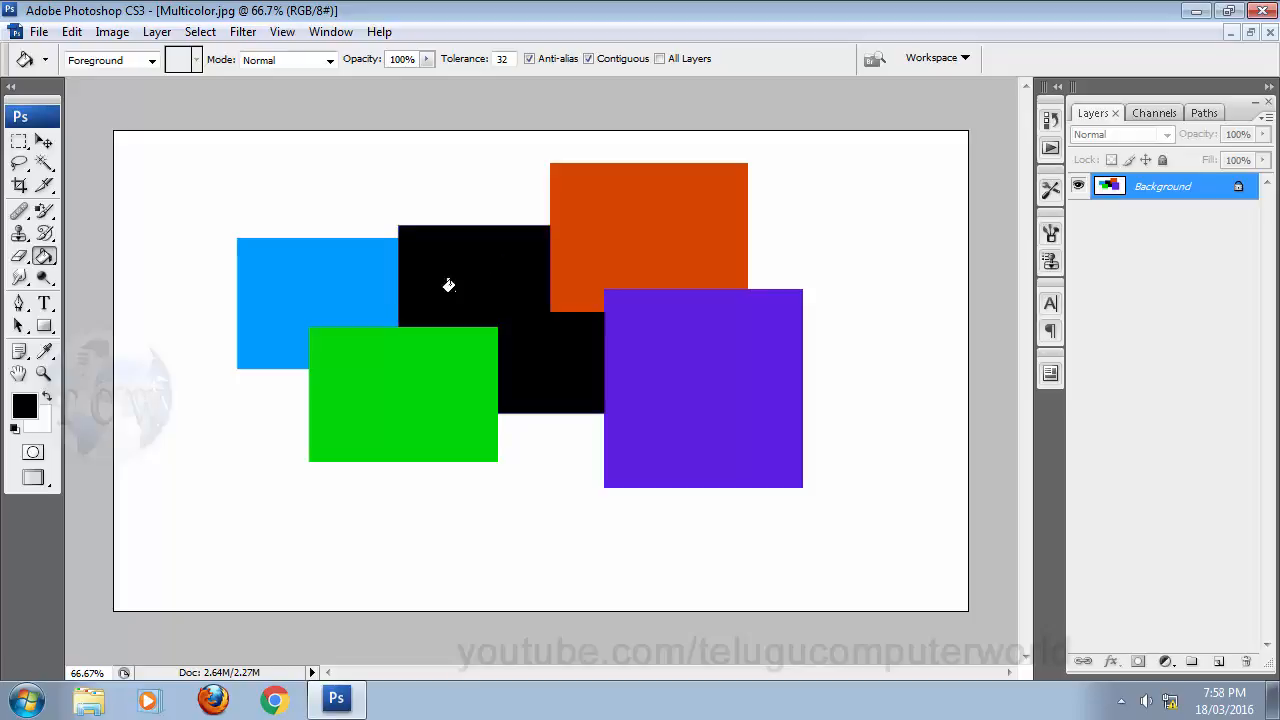
- Set the foreground colour to purple, #8a009e, and fill the large violet square with it
left_click(25, 405)
left_click_drag(666, 356, 660, 319)
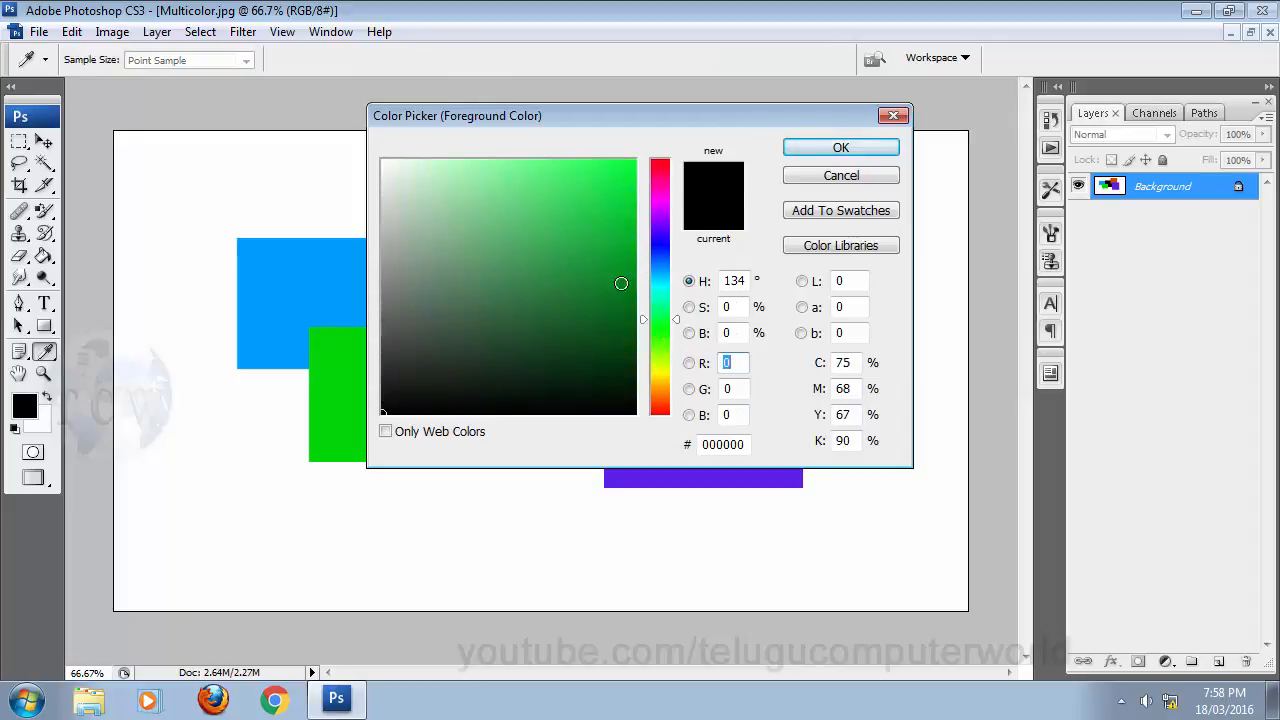
left_click(634, 256)
left_click(659, 214)
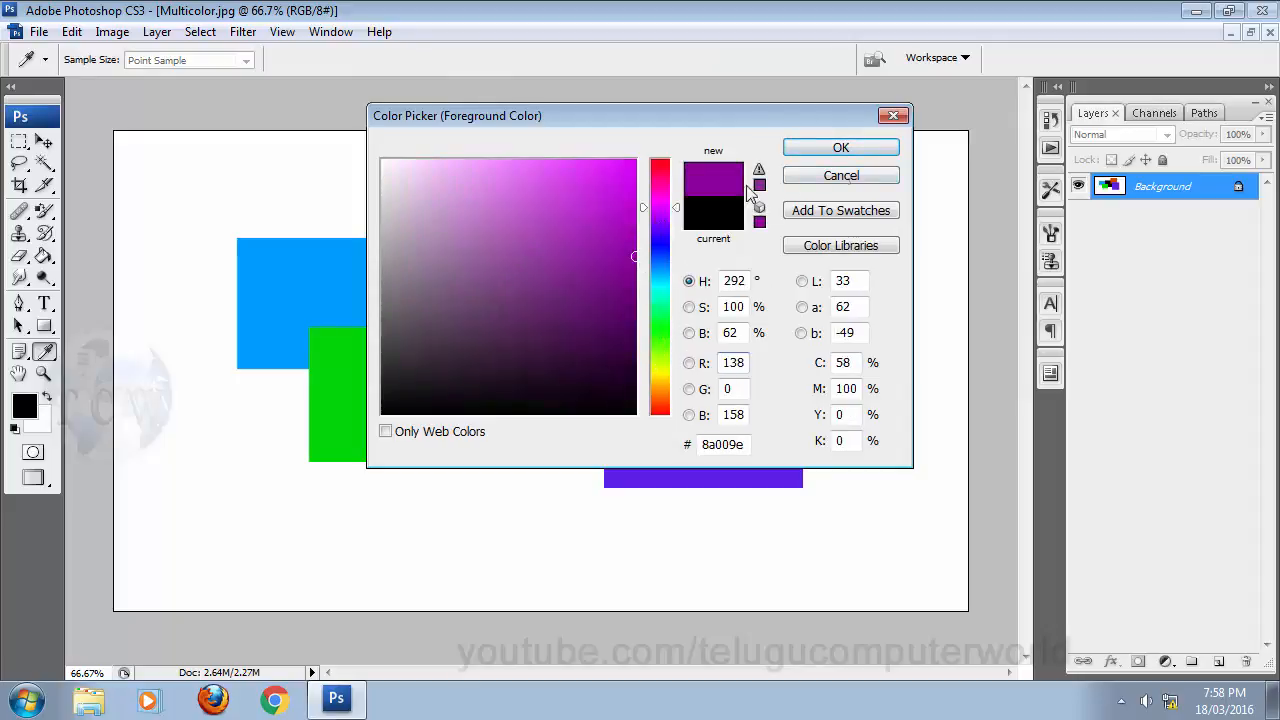
left_click(848, 150)
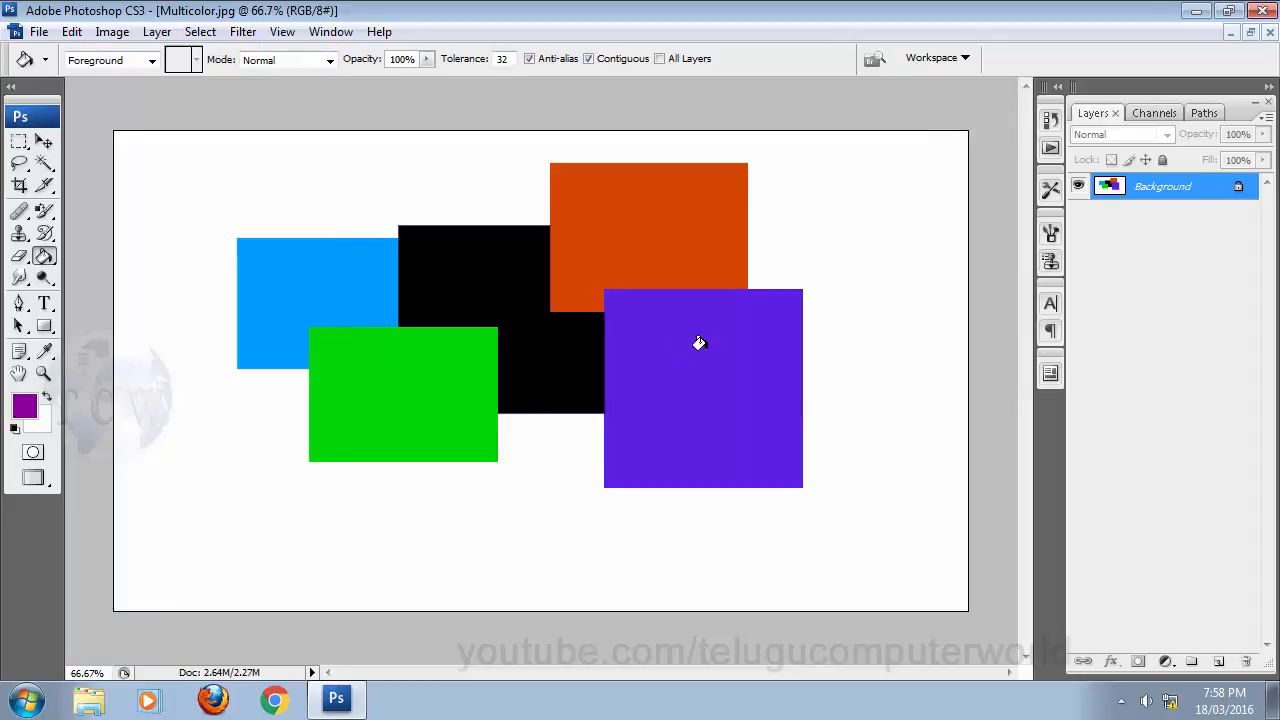
left_click(25, 405)
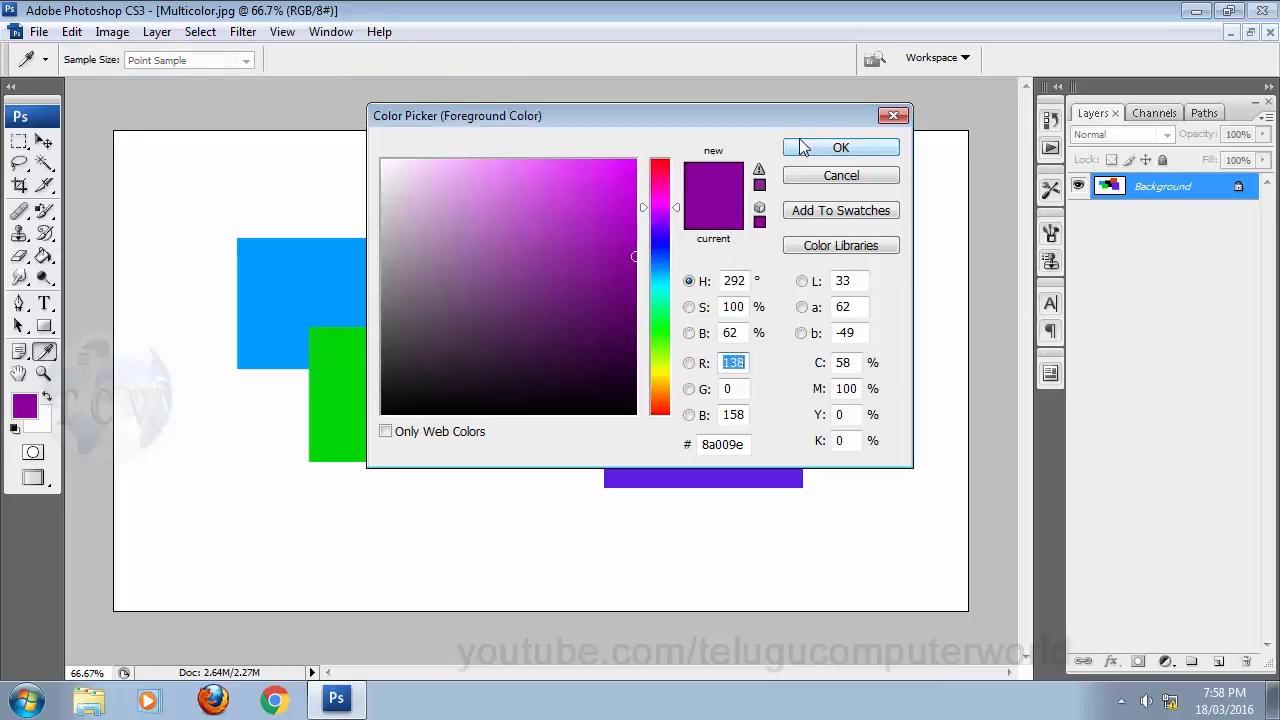
left_click(800, 147)
left_click(705, 355)
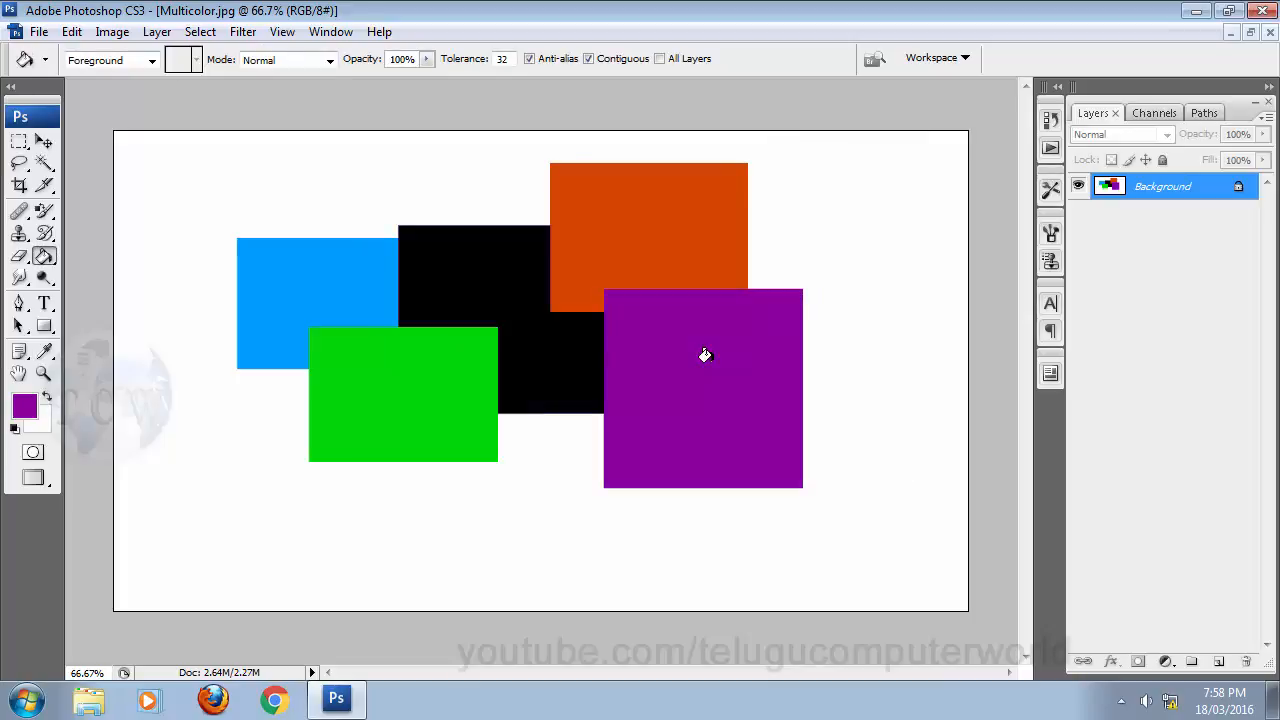
- Set the foreground colour to magenta, #9e0082, and fill the orange rectangle with it
left_click(25, 405)
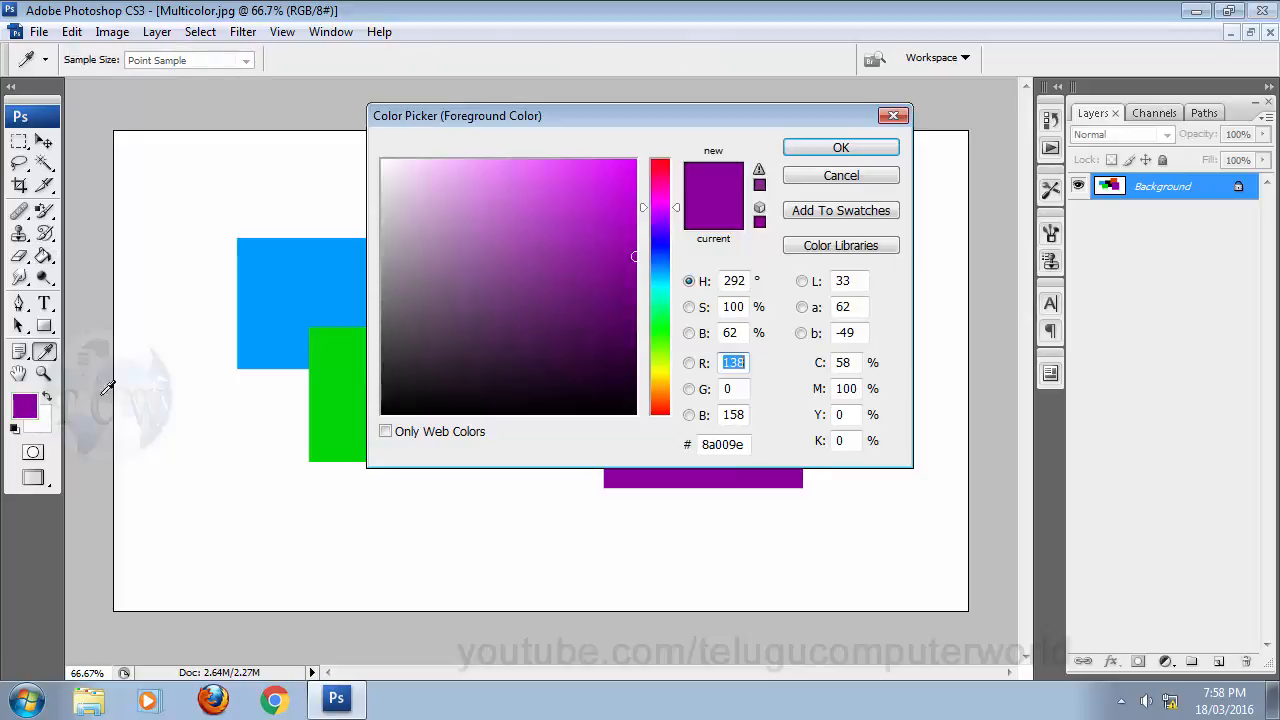
left_click(662, 312)
left_click(672, 259)
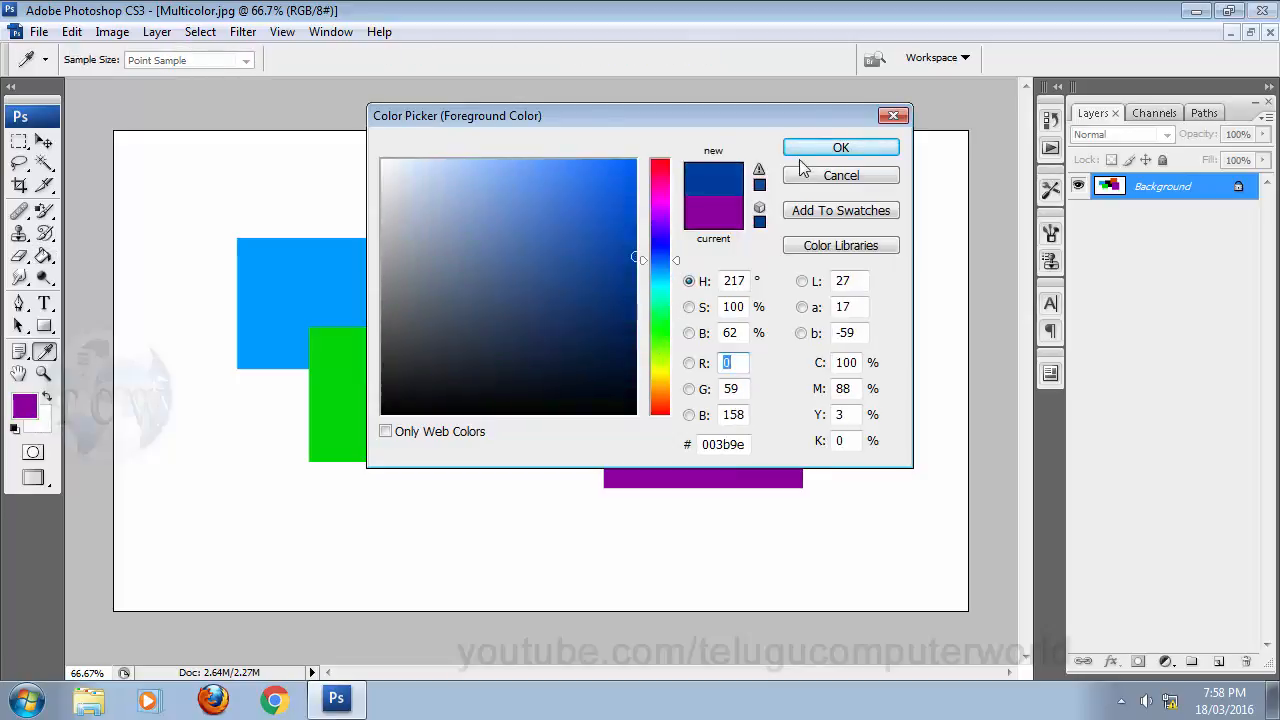
left_click(664, 194)
left_click(828, 149)
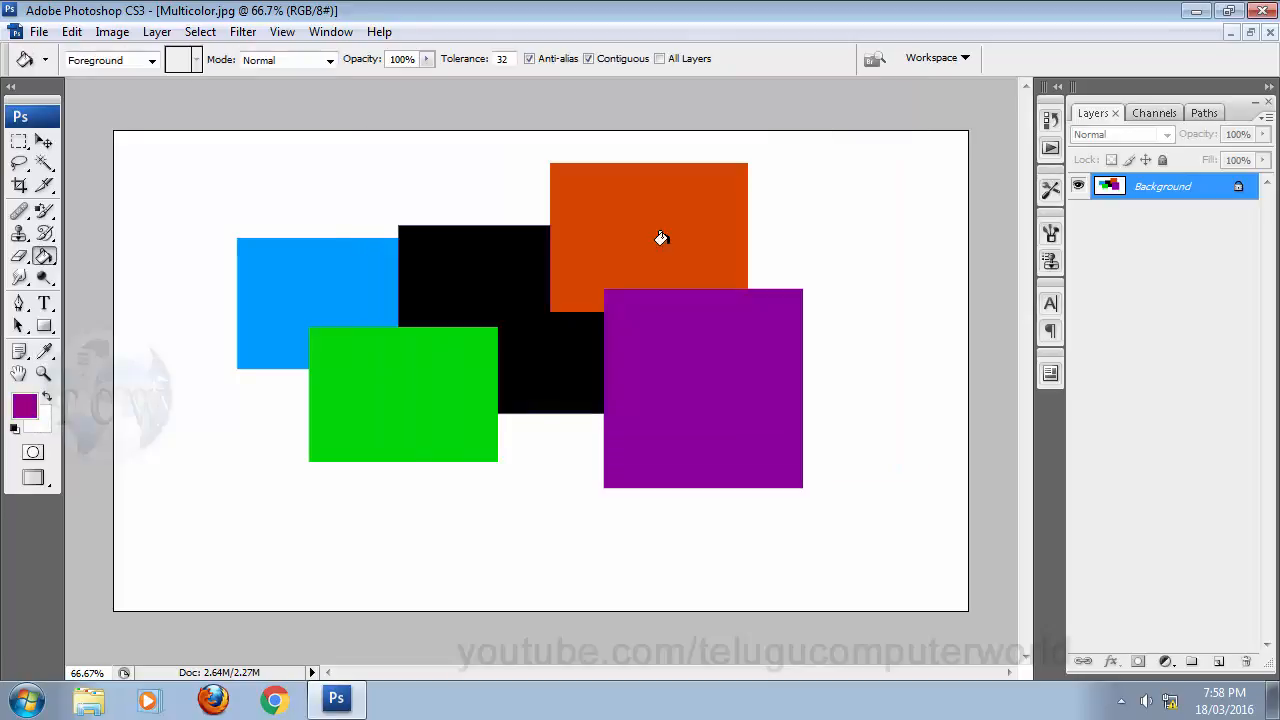
left_click(658, 238)
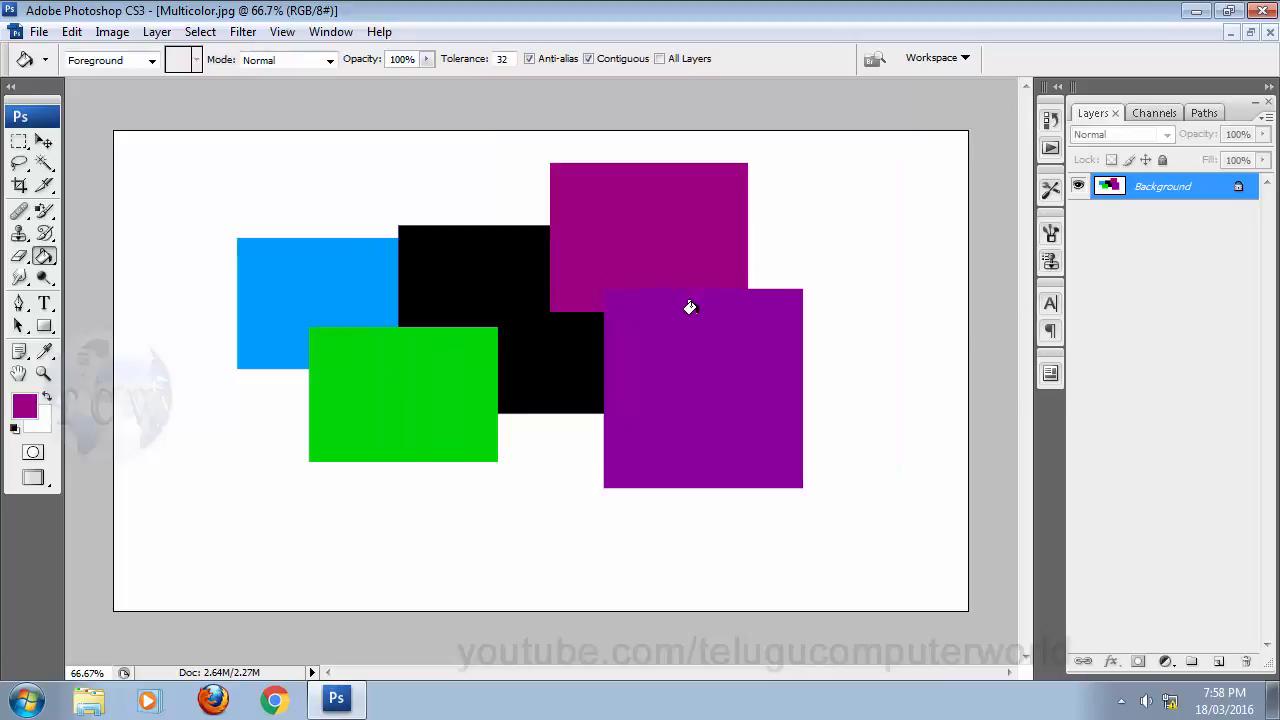
- Set the foreground colour to olive yellow, #9e9800, and fill the magenta rectangle with it
left_click(24, 405)
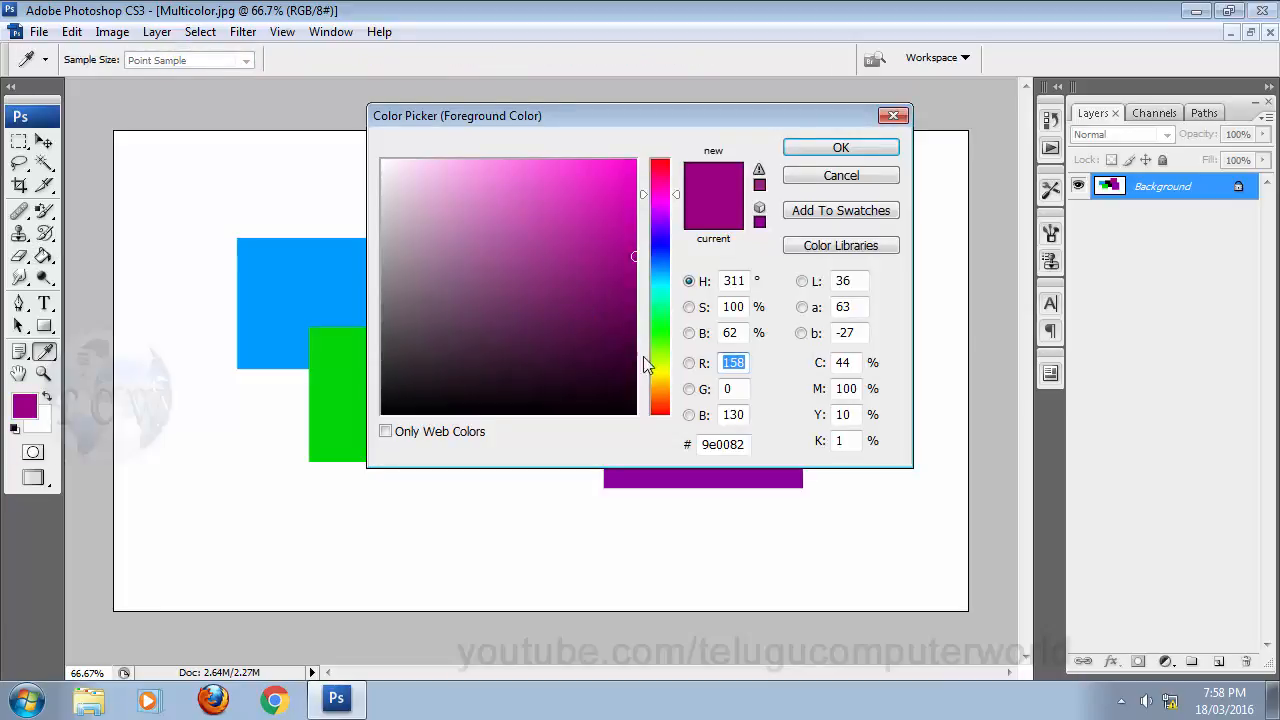
left_click(660, 373)
left_click(828, 149)
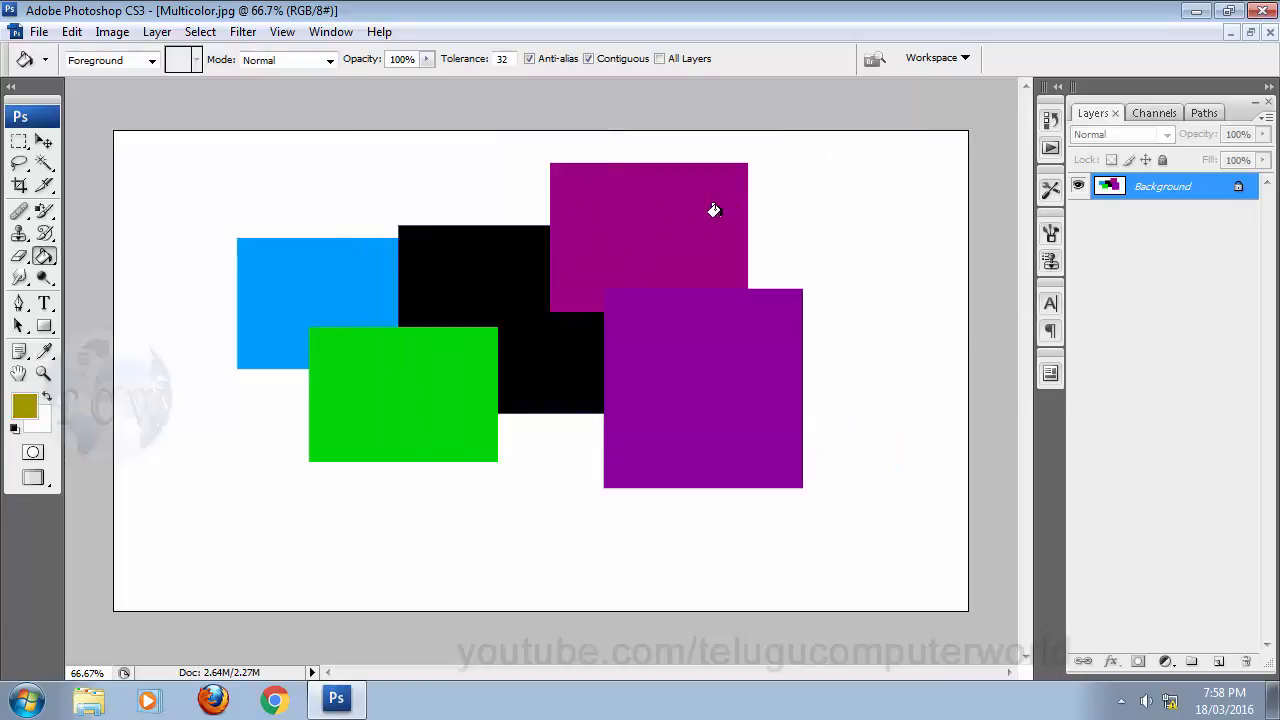
right_click(714, 212)
left_click(629, 194)
left_click(630, 196)
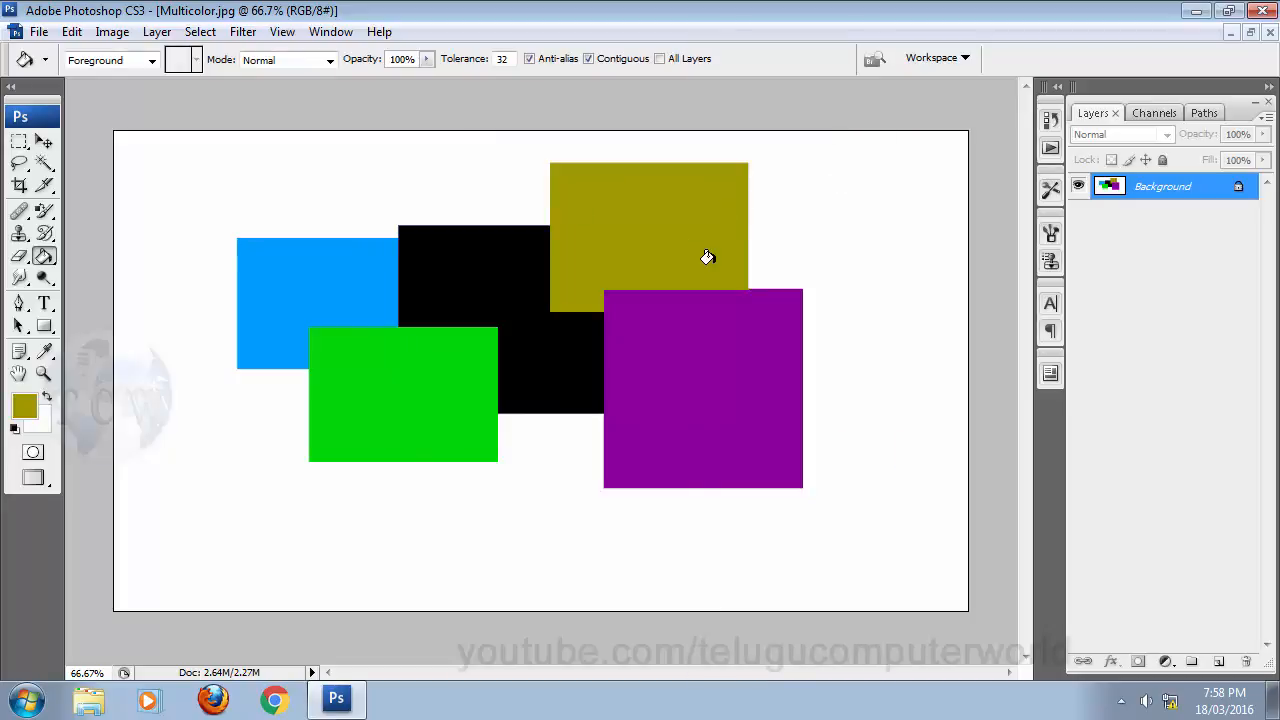
right_click(44, 256)
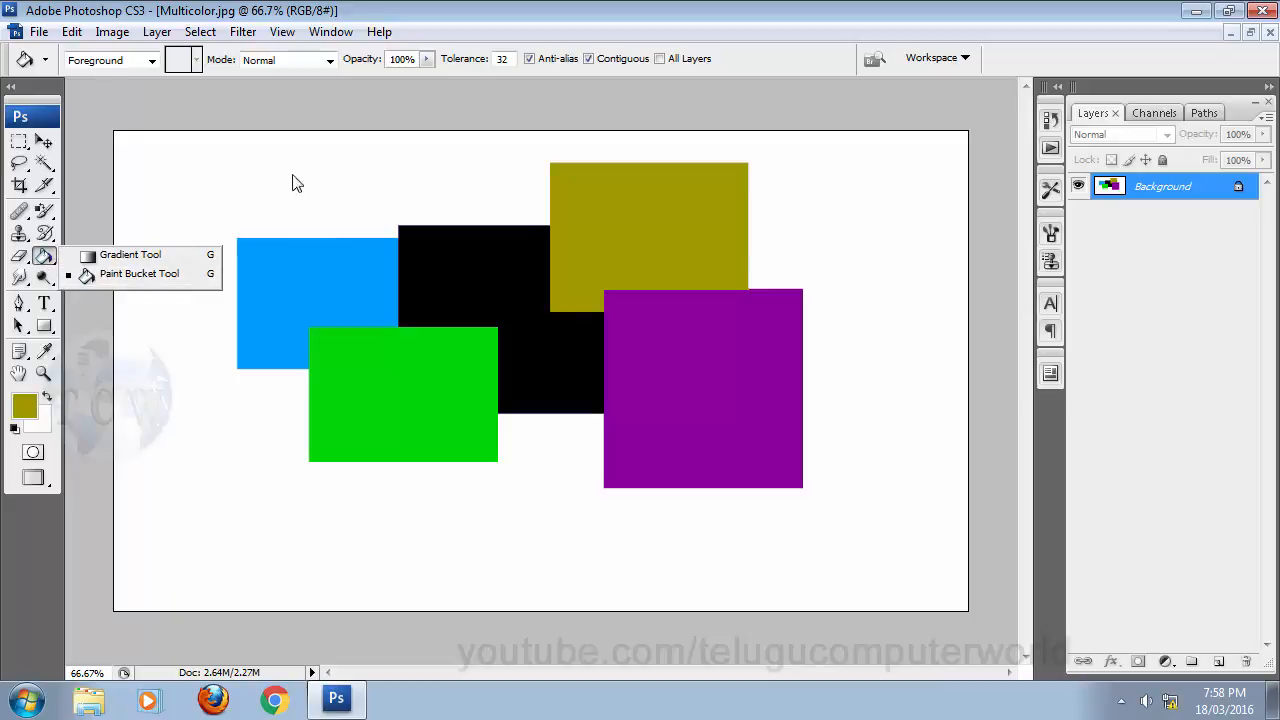
left_click(95, 111)
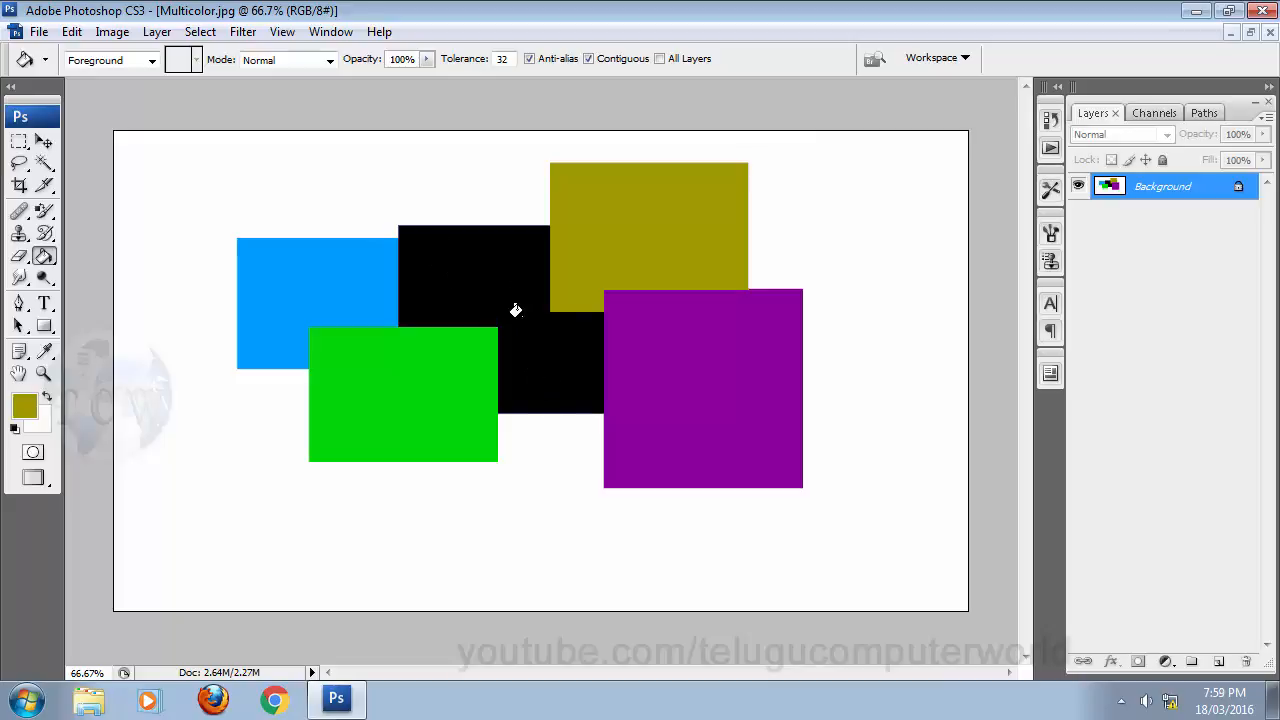
- Set the foreground colour to bright green, #00ff1e, and fill the black shape with it
left_click(25, 408)
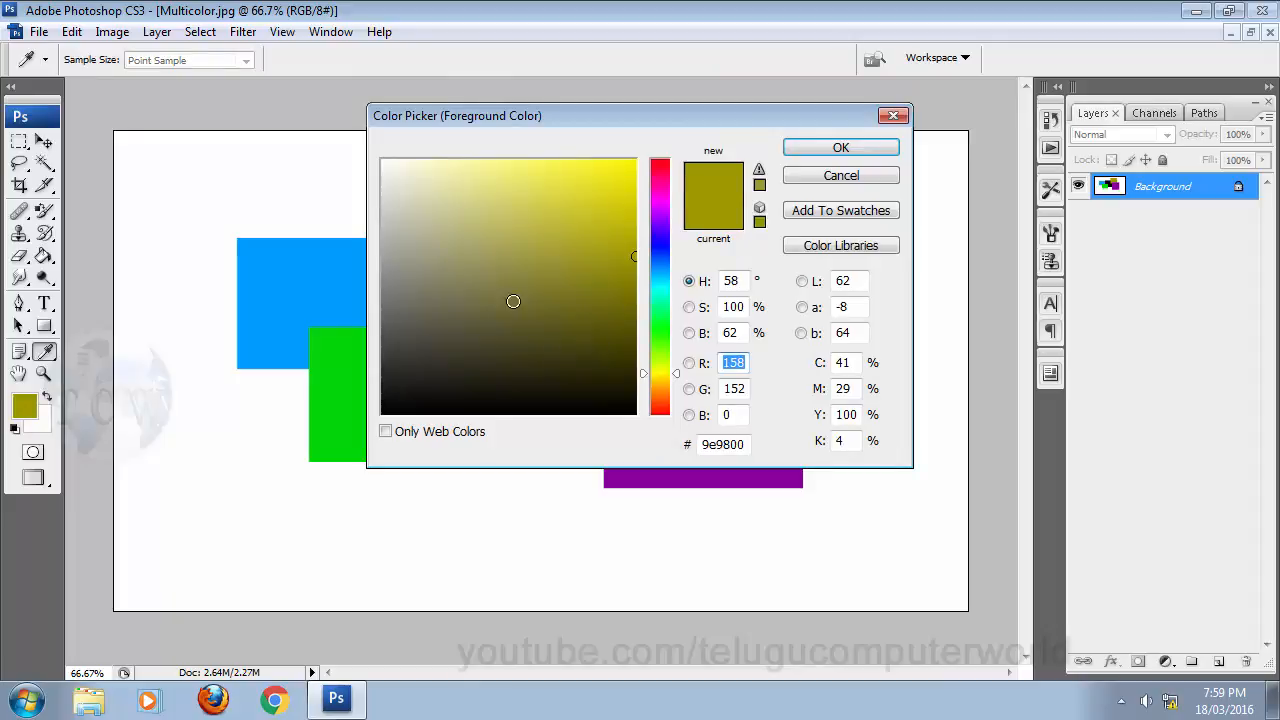
left_click(382, 160)
left_click(663, 324)
left_click(635, 160)
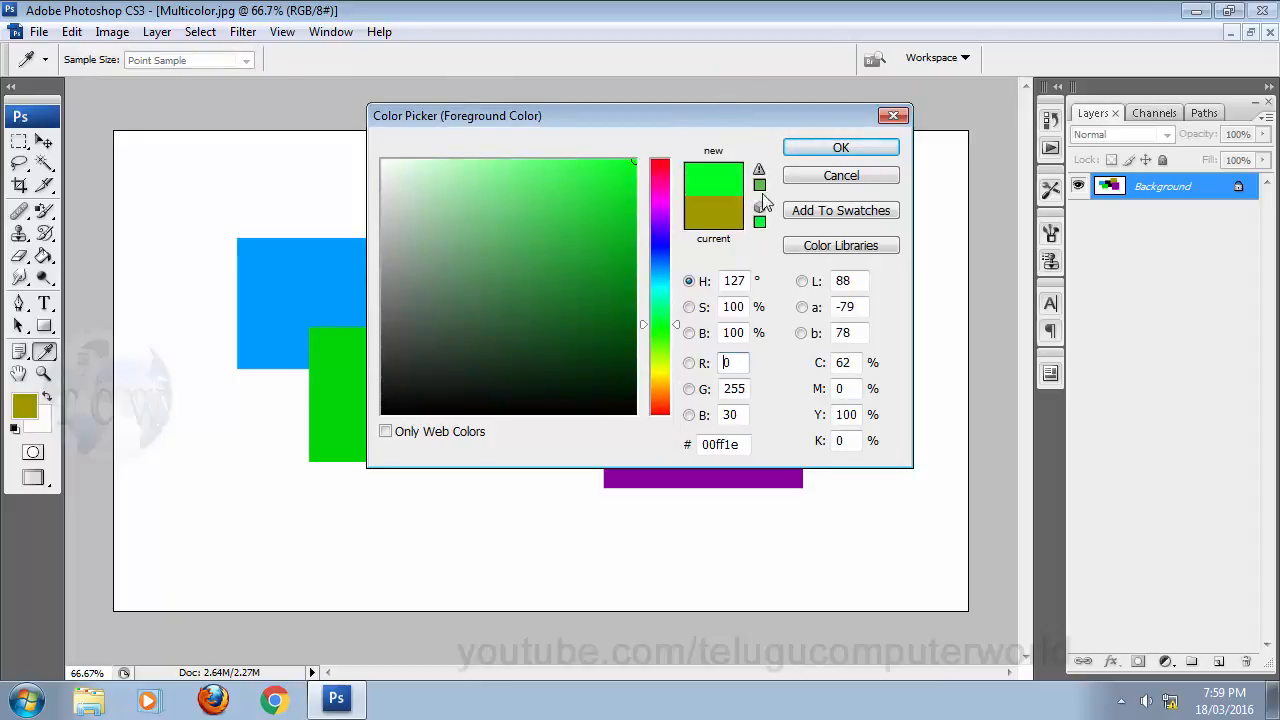
left_click(841, 147)
left_click(488, 262)
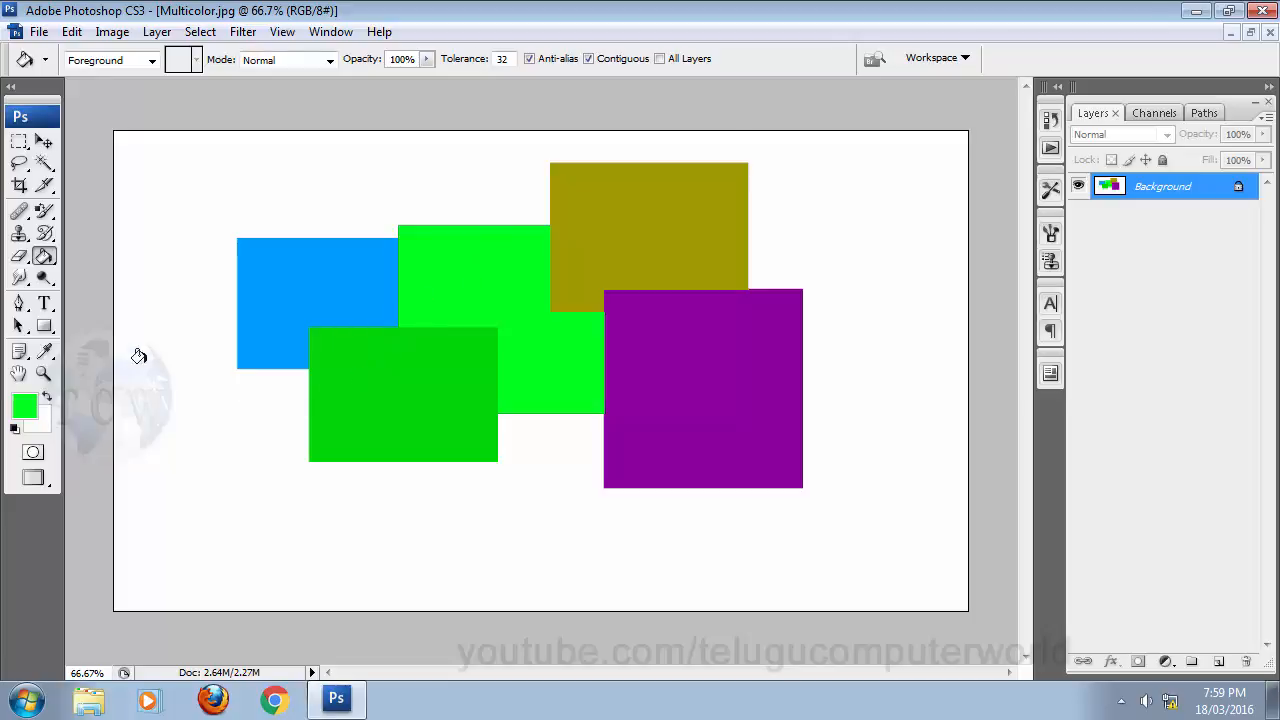
- Set the foreground colour to blue-violet, #3600ff, and fill the bright green middle shape with it
left_click(26, 412)
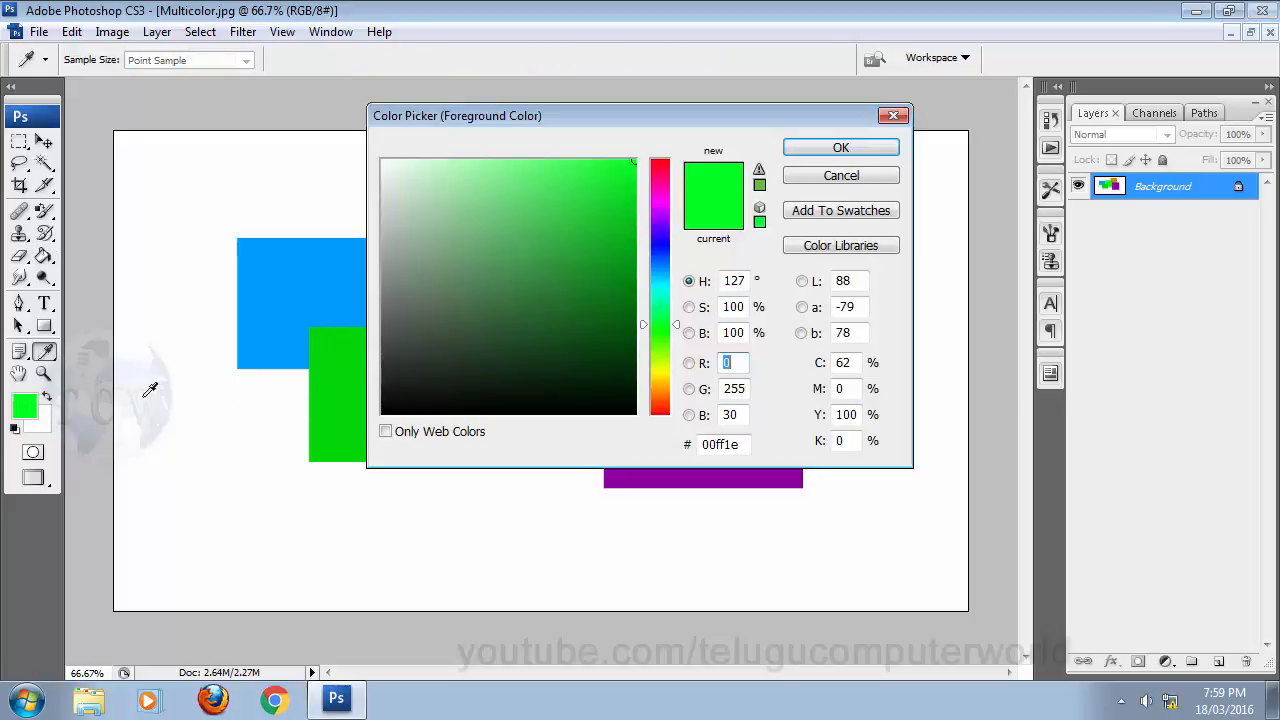
left_click(652, 258)
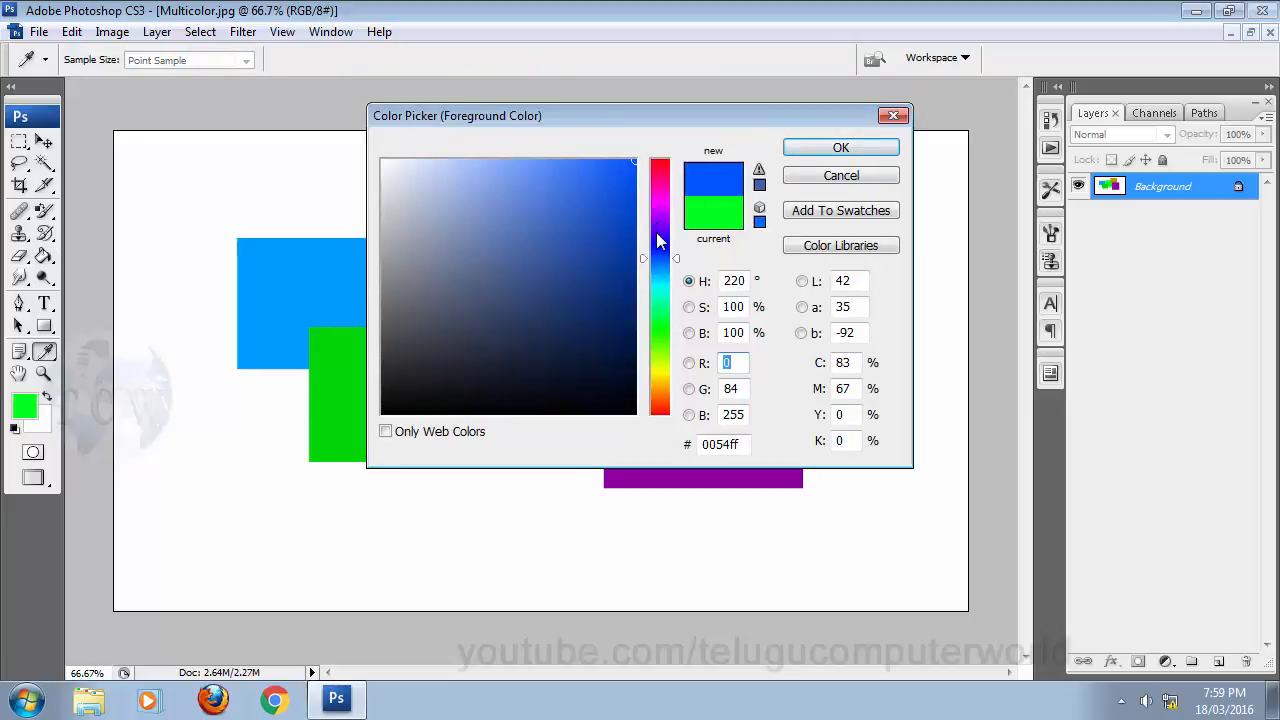
left_click(657, 250)
left_click(834, 150)
key("g")
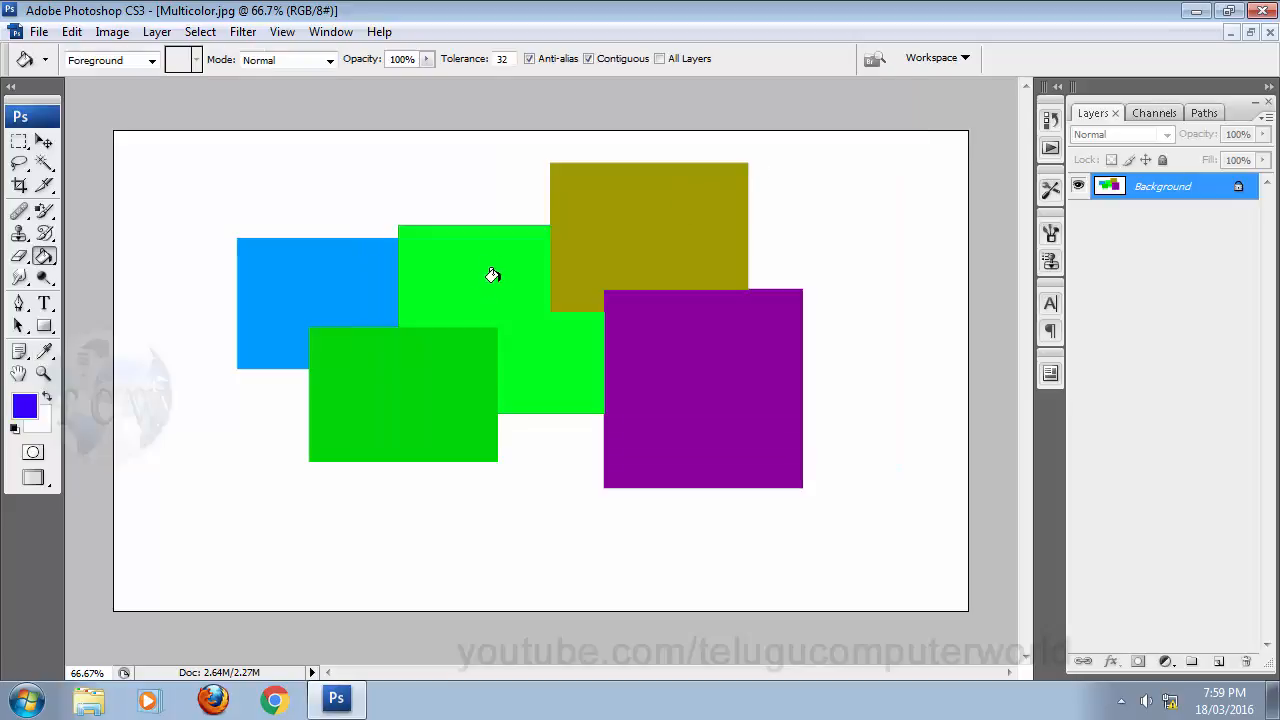
left_click(492, 275)
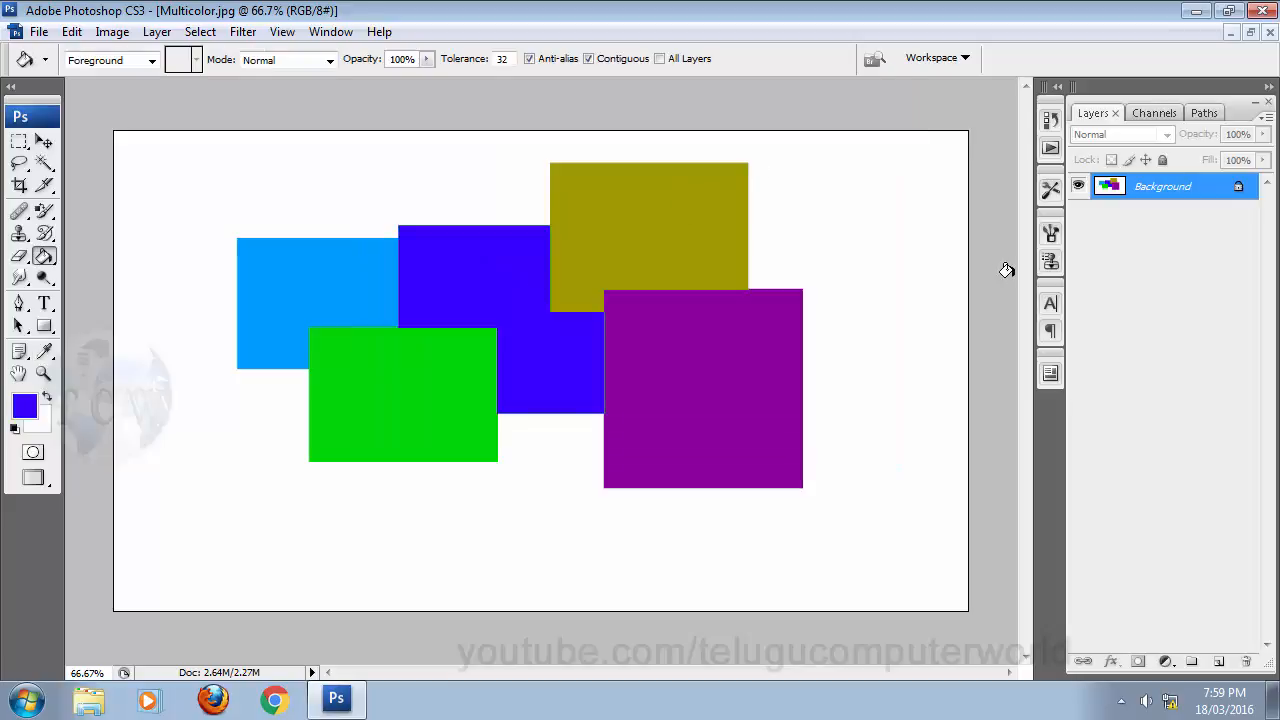
- Restore the Multicolor document to a floating window, set the foreground colour to pure red and fill the olive rectangle with it
left_click(1251, 32)
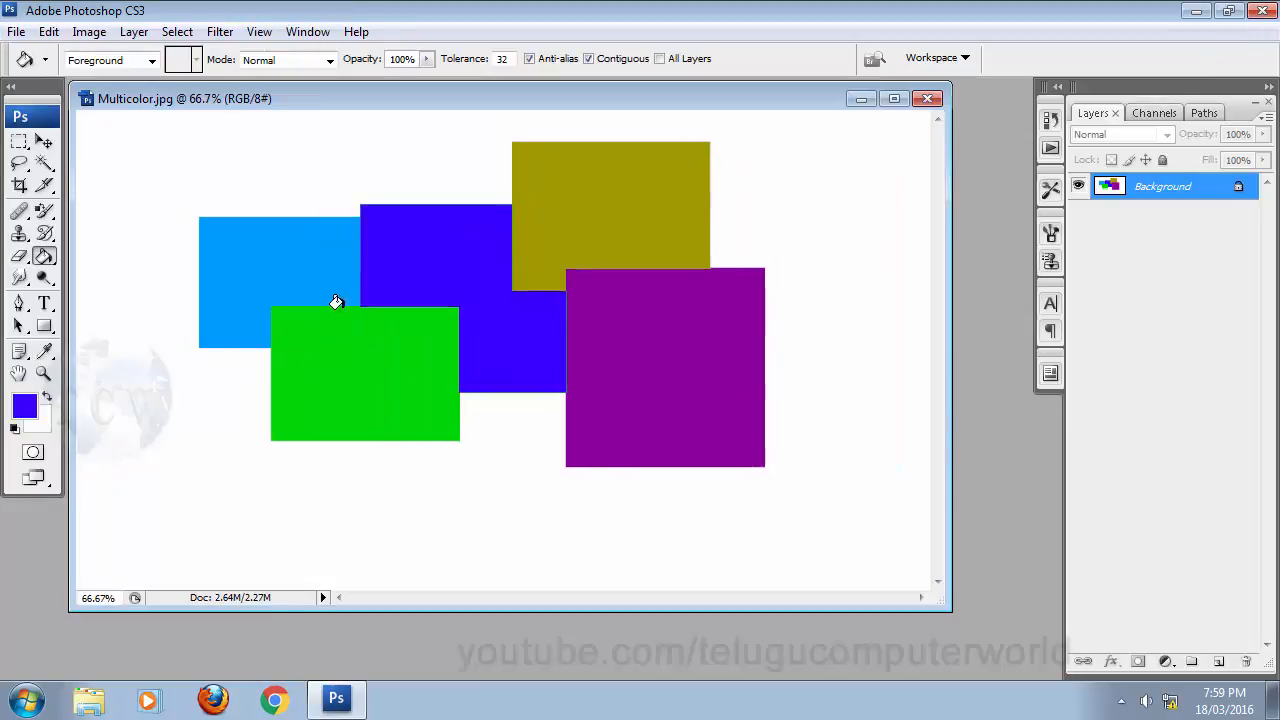
left_click(608, 175)
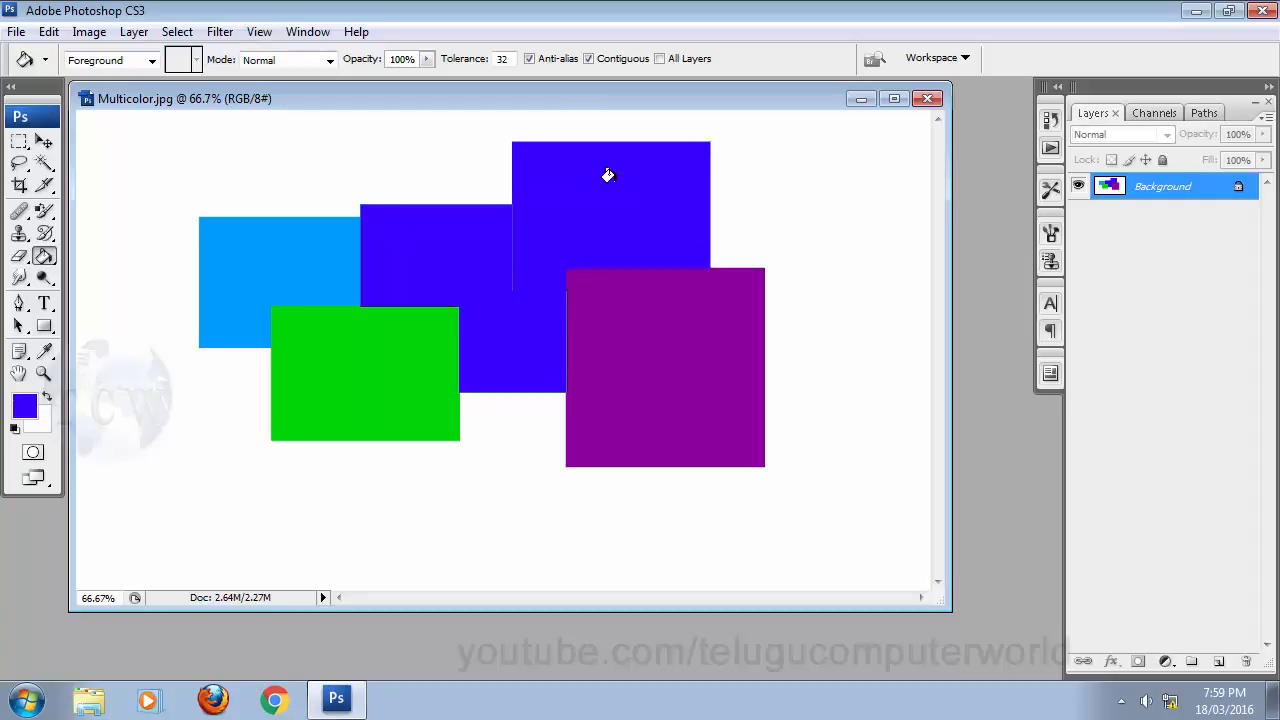
key("ctrl+z")
left_click(31, 410)
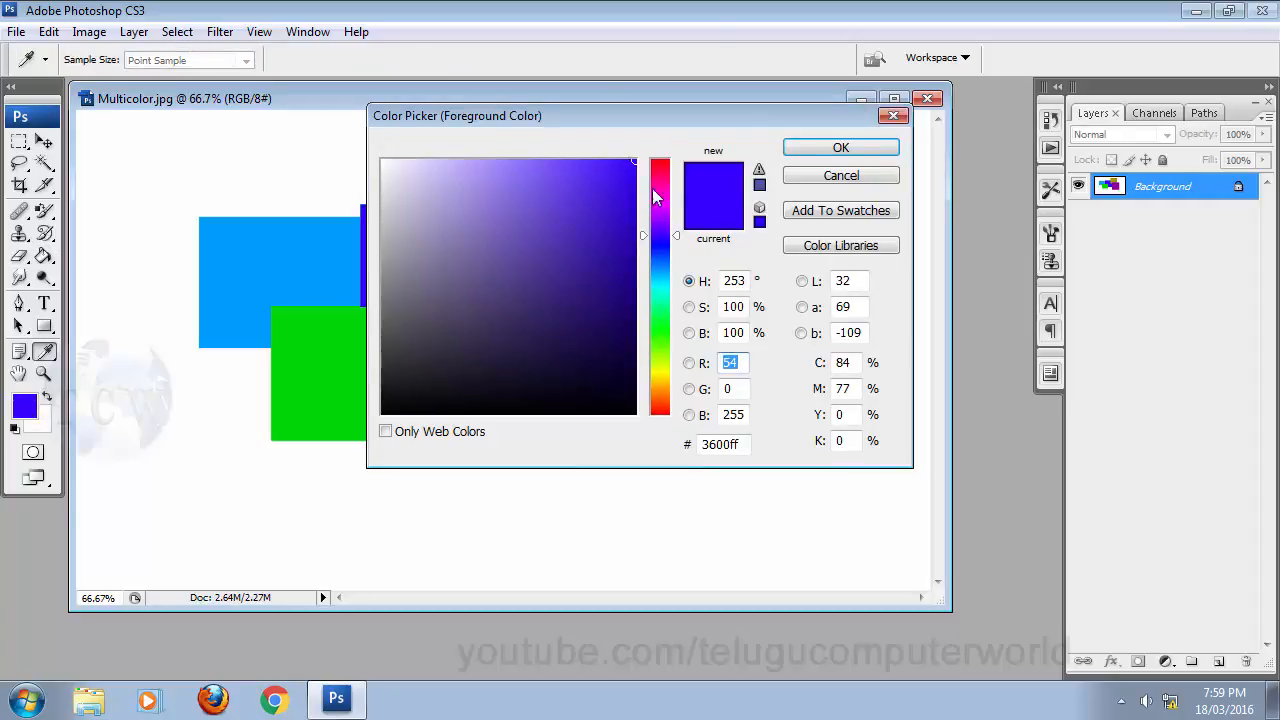
left_click_drag(652, 188, 655, 160)
left_click(841, 147)
left_click(597, 167)
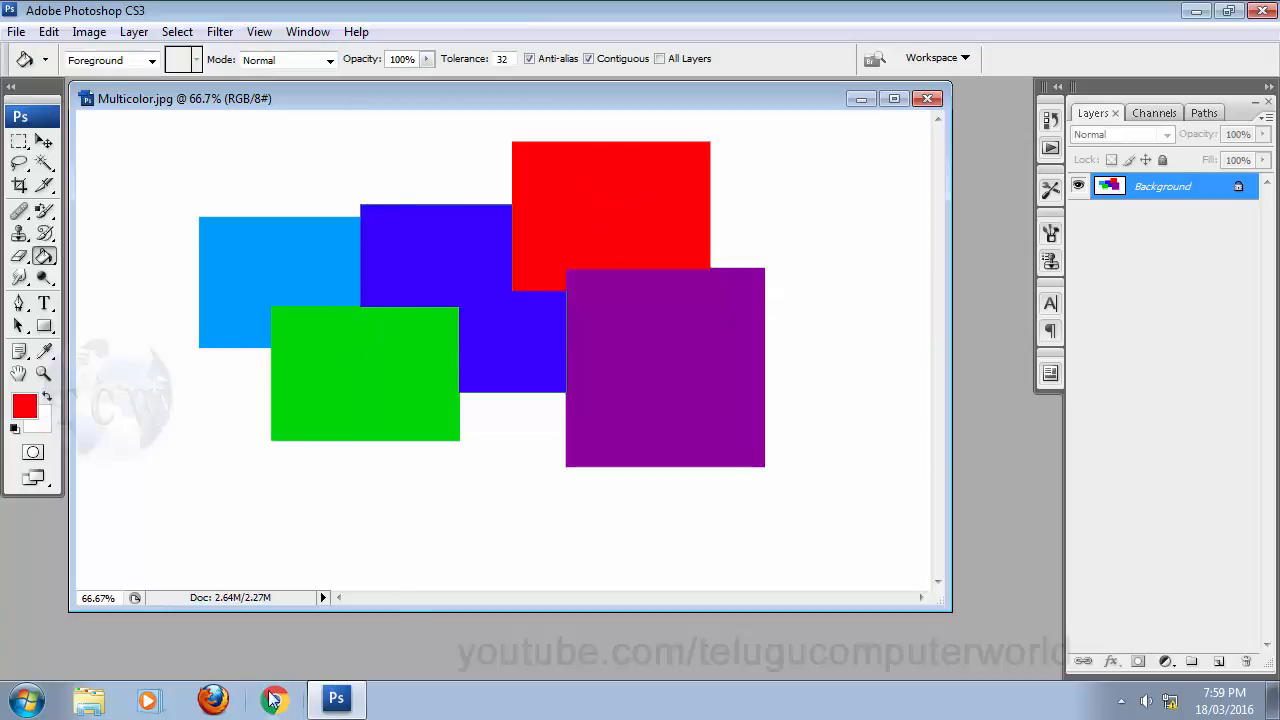
- Open Hydrangeas - Copy.jpg in Photoshop and fill parts of the upper leaf and the dark background behind the flower with red
left_click(336, 698)
left_click_drag(186, 262, 468, 457)
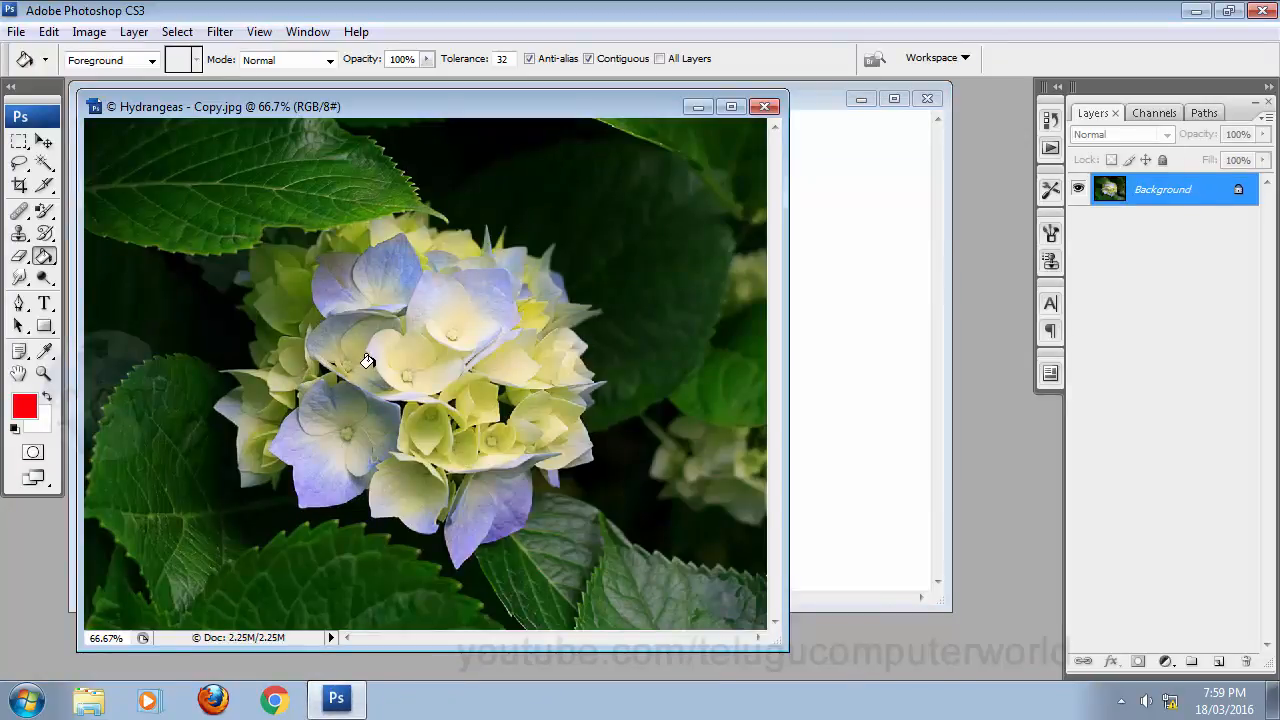
left_click(306, 202)
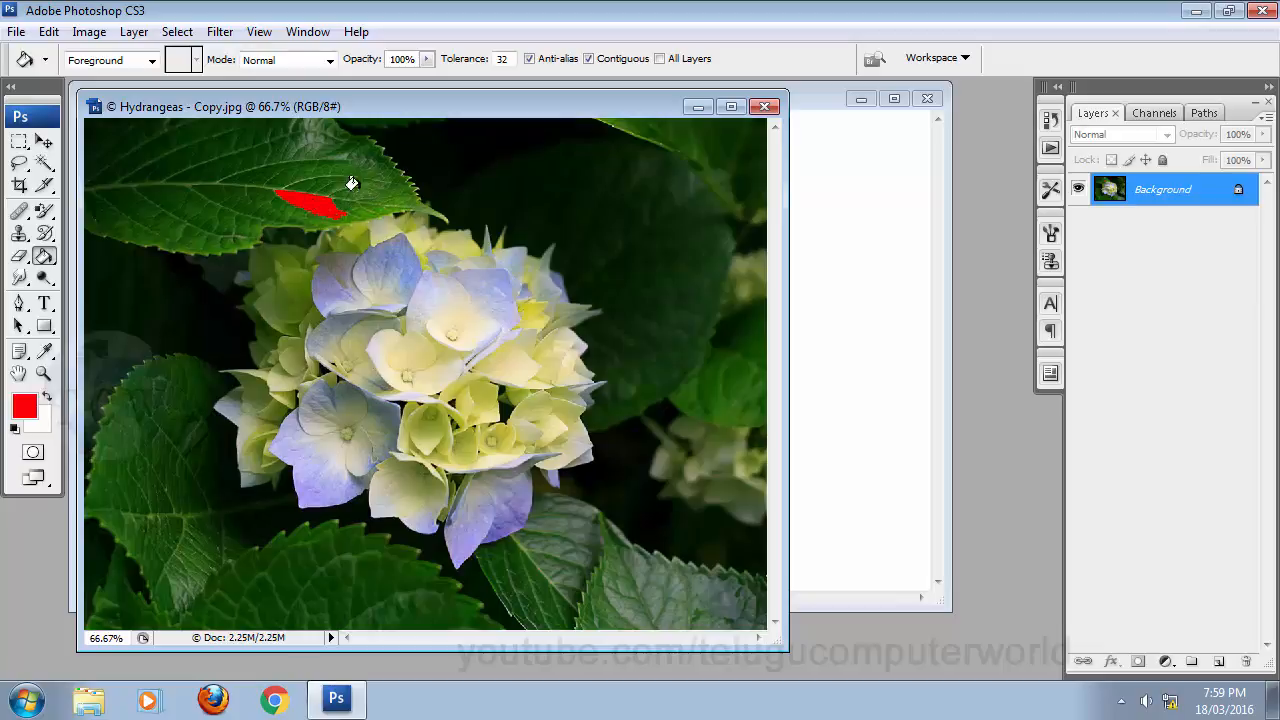
left_click(350, 177)
left_click(620, 207)
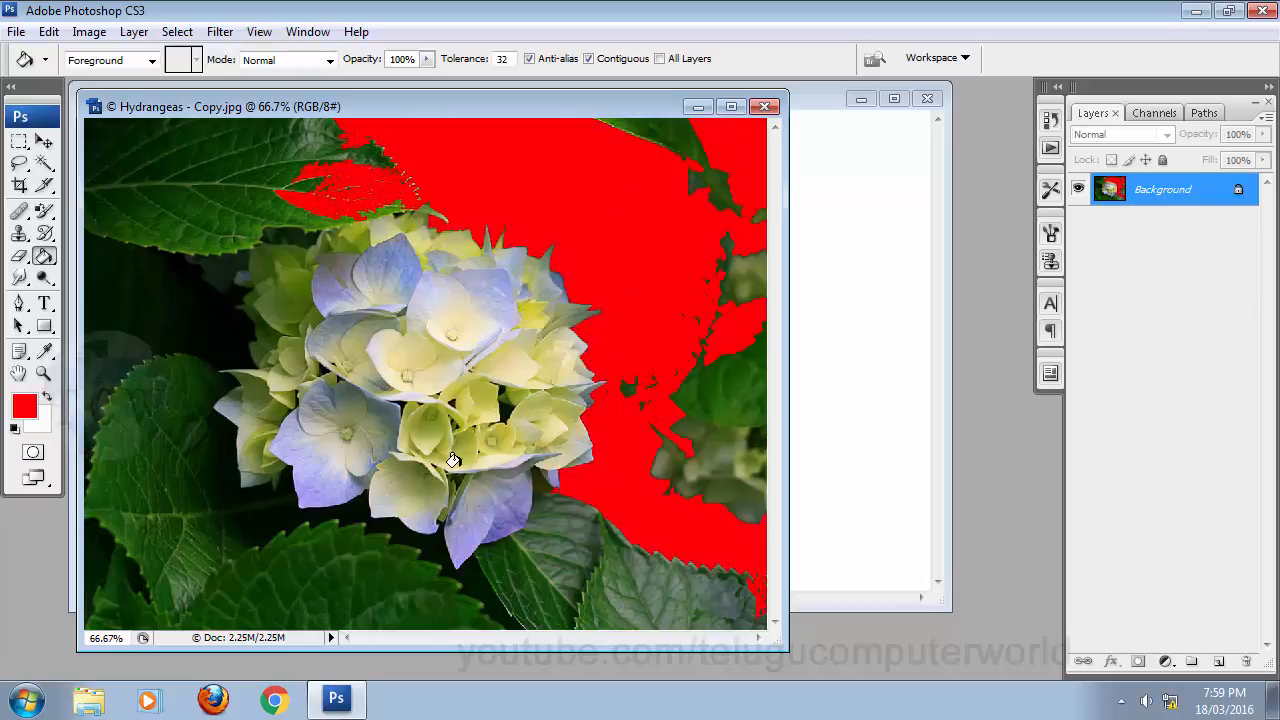
- Fill the lower-left blue petal and the dark leaf area around the flower's lower left with red
left_click(322, 487)
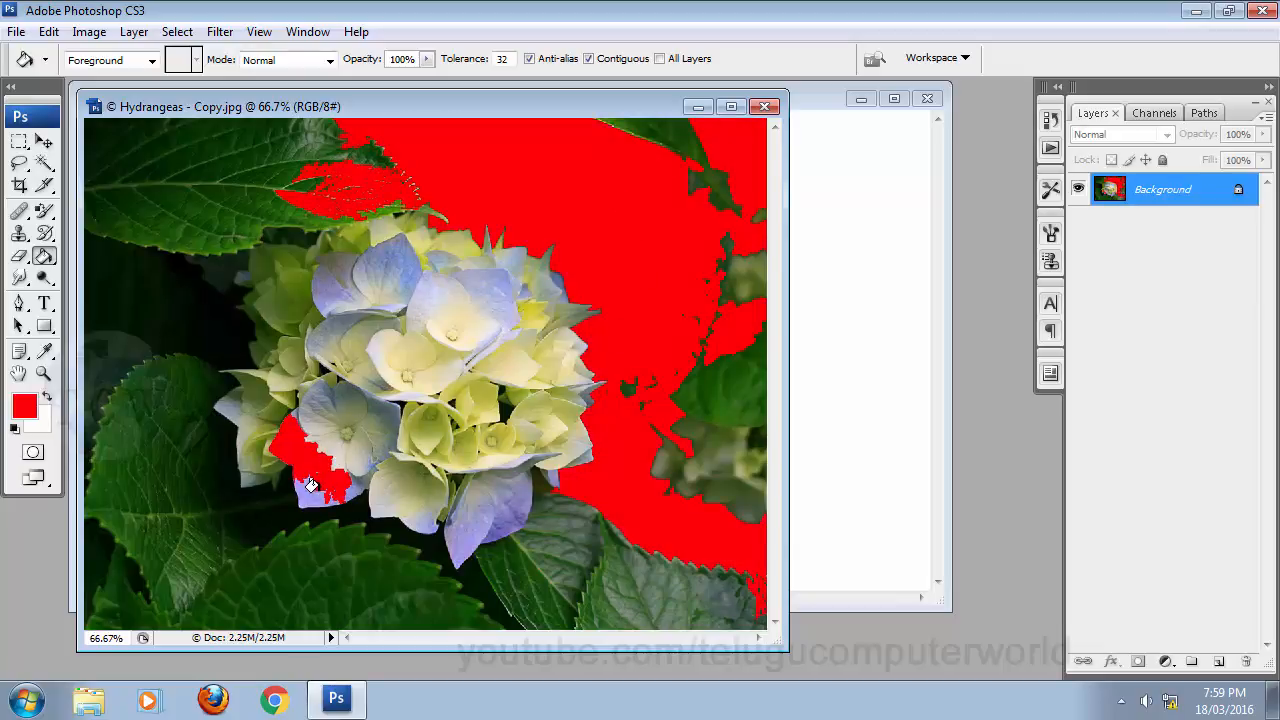
left_click(306, 490)
left_click(195, 495)
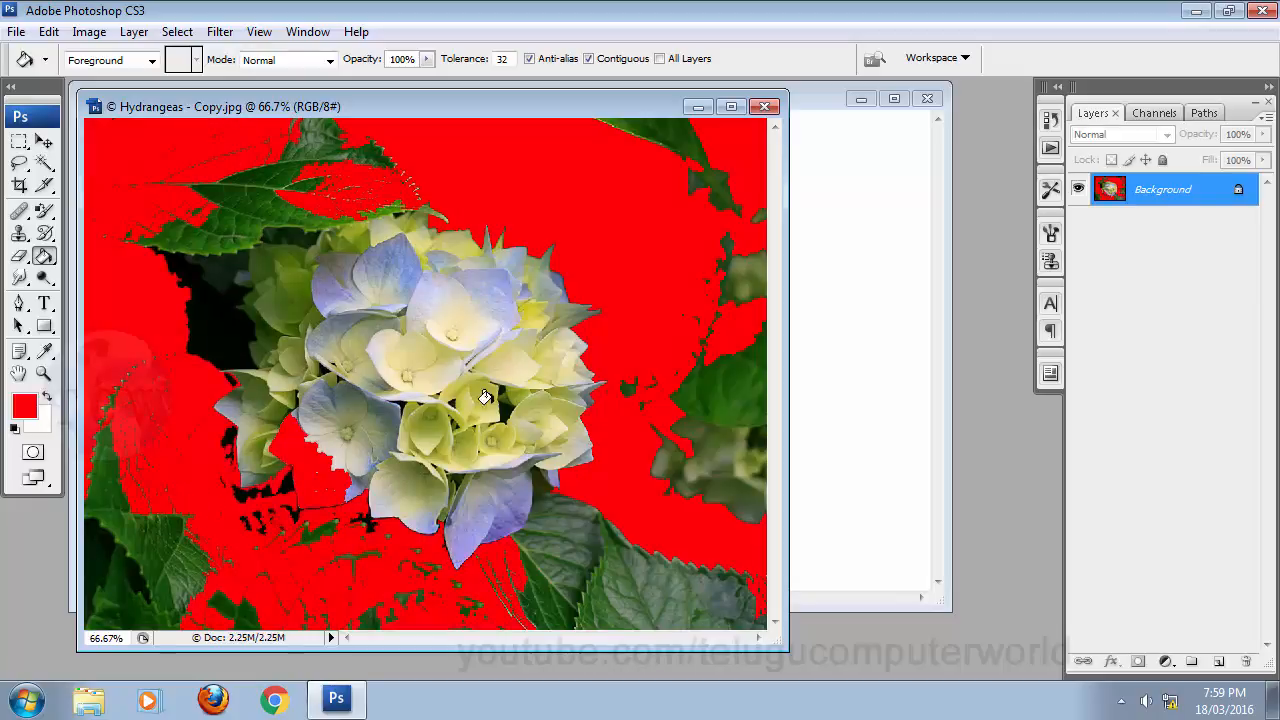
- Switch to the Move tool and shift the Hydrangeas - Copy window aside to uncover the blue and green rectangles in Multicolor
left_click_drag(372, 110, 497, 476)
left_click(43, 142)
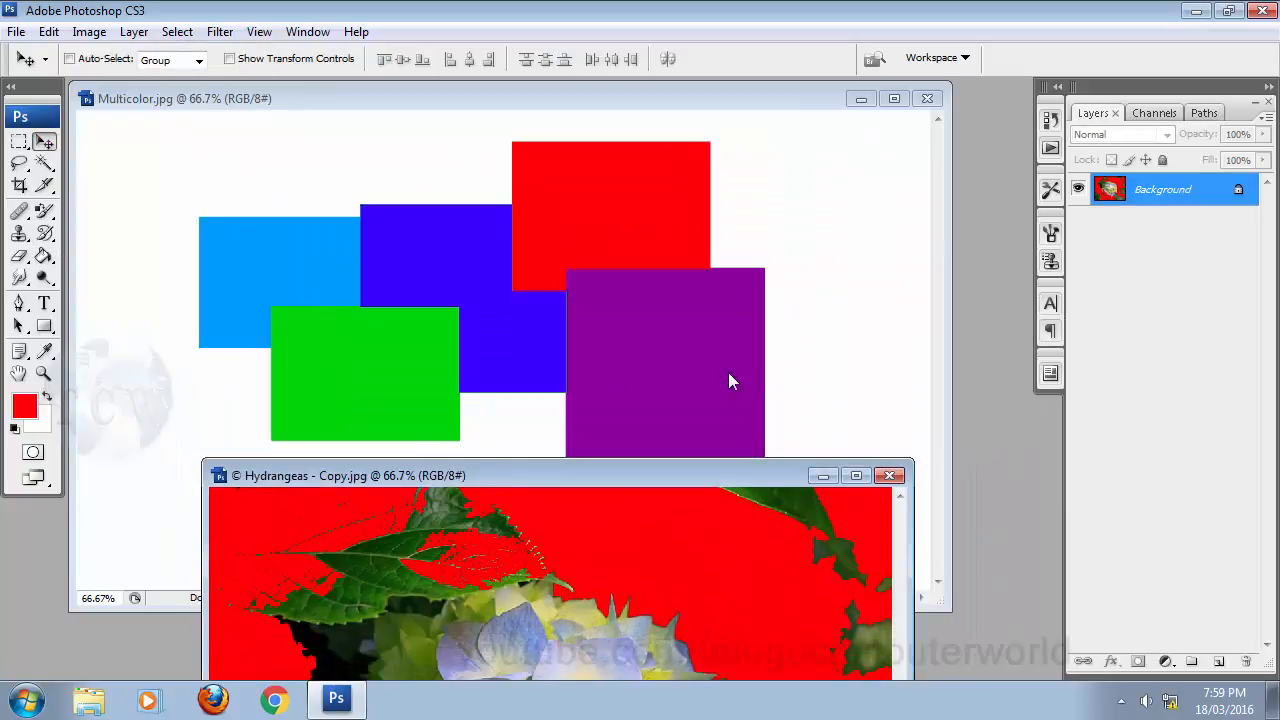
left_click_drag(380, 474, 825, 200)
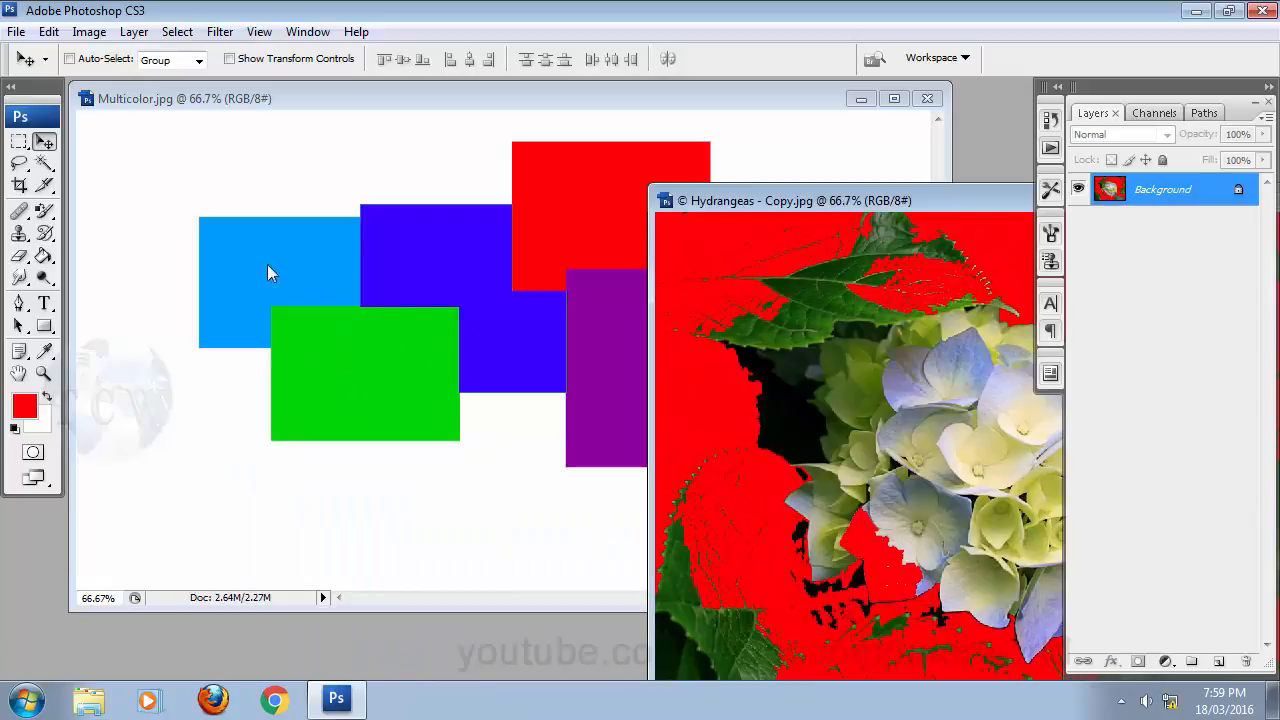
- With the Paint Bucket tool, set the fill source to Pattern and fill the light-blue rectangle in Multicolor.jpg with the bubbles pattern
left_click(44, 256)
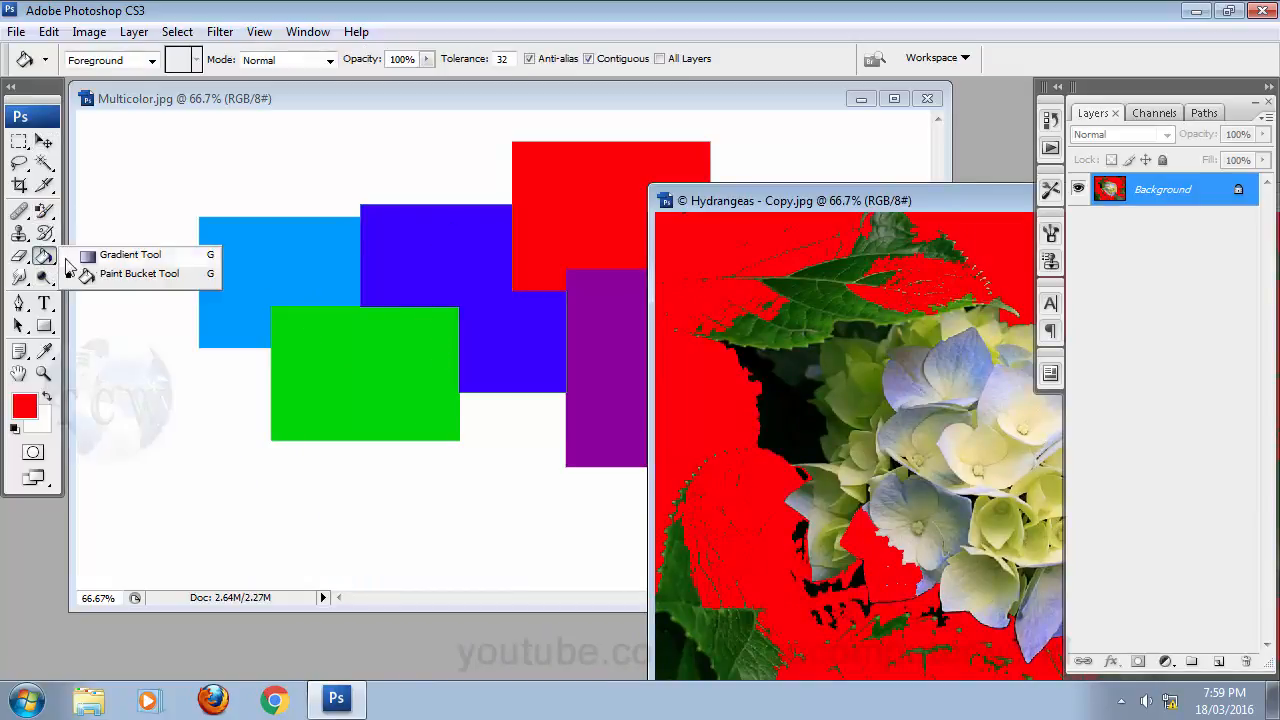
left_click(120, 283)
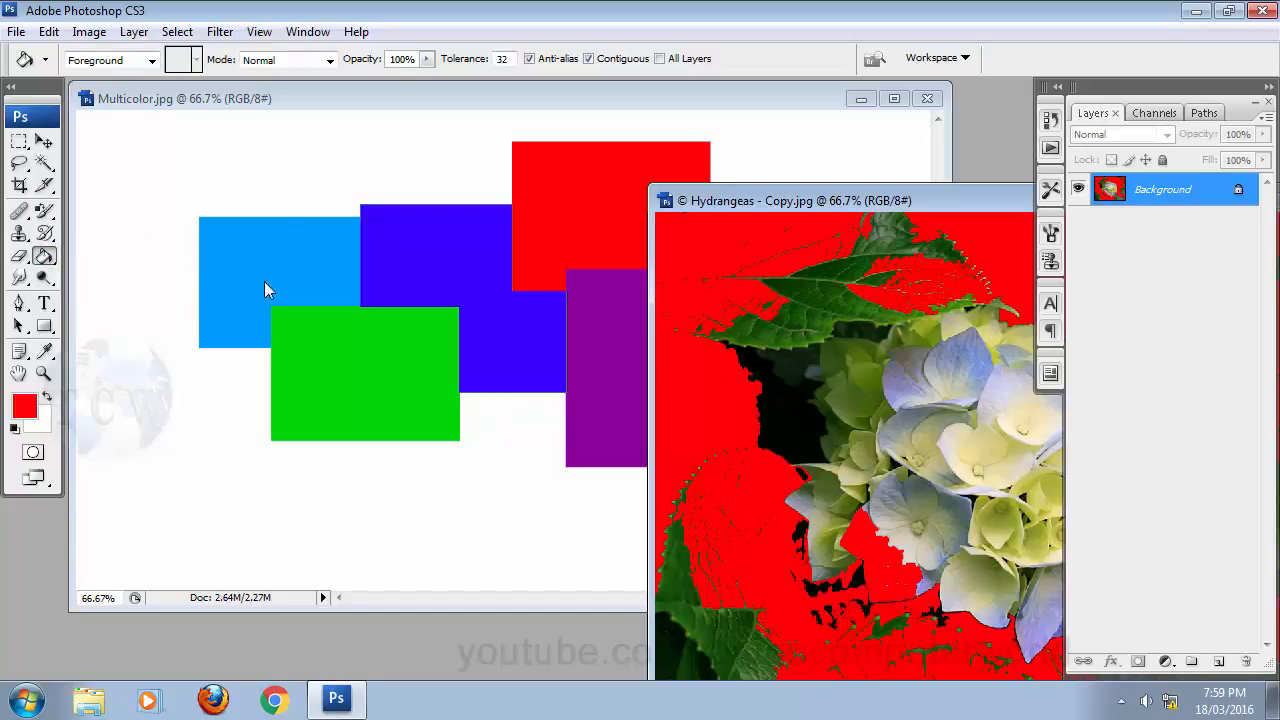
left_click(293, 115)
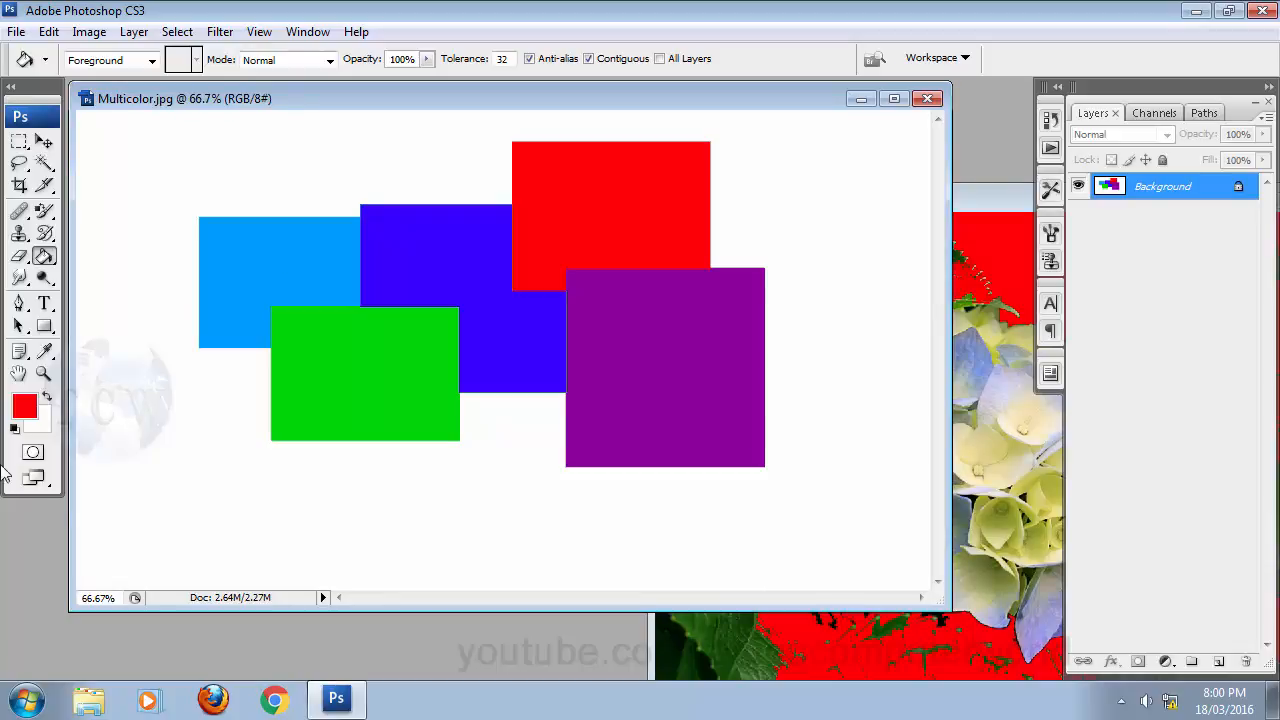
left_click(110, 61)
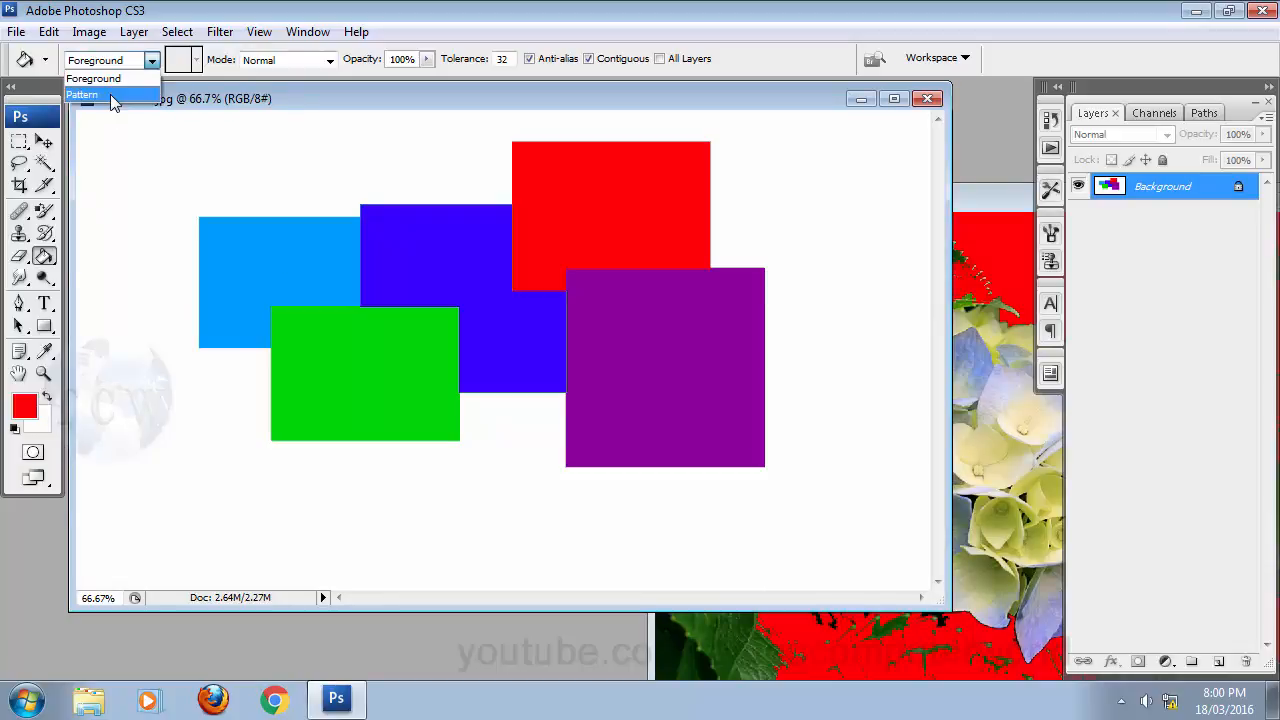
left_click(110, 94)
left_click(298, 246)
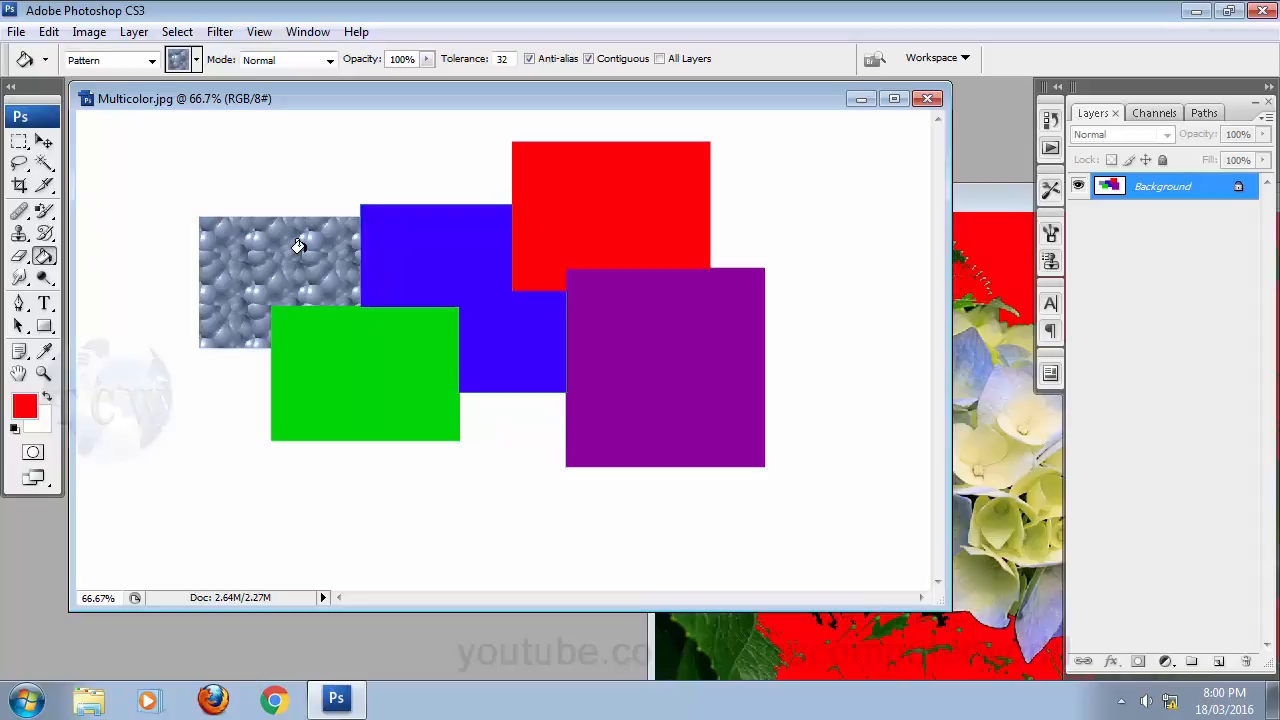
- Fill the dark-blue rectangle with the multicoloured striped pattern and the purple rectangle with the blotchy black-and-white pattern
left_click(197, 60)
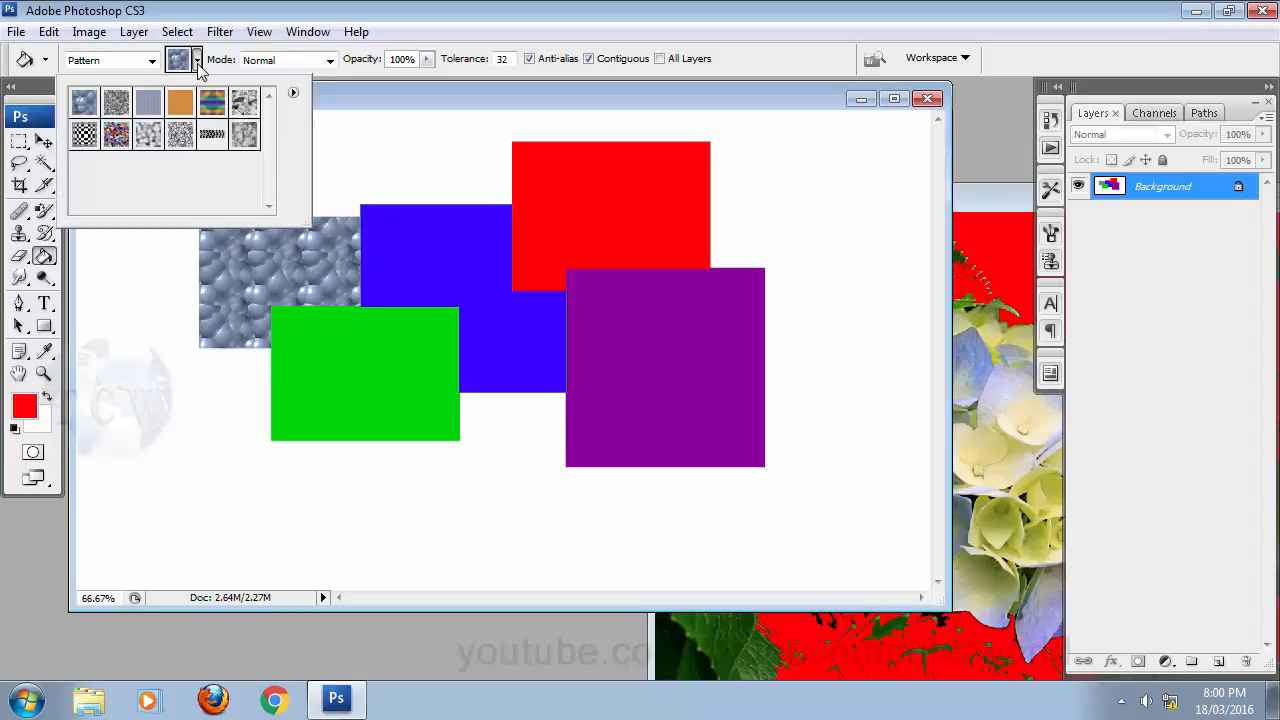
left_click(212, 101)
left_click(441, 237)
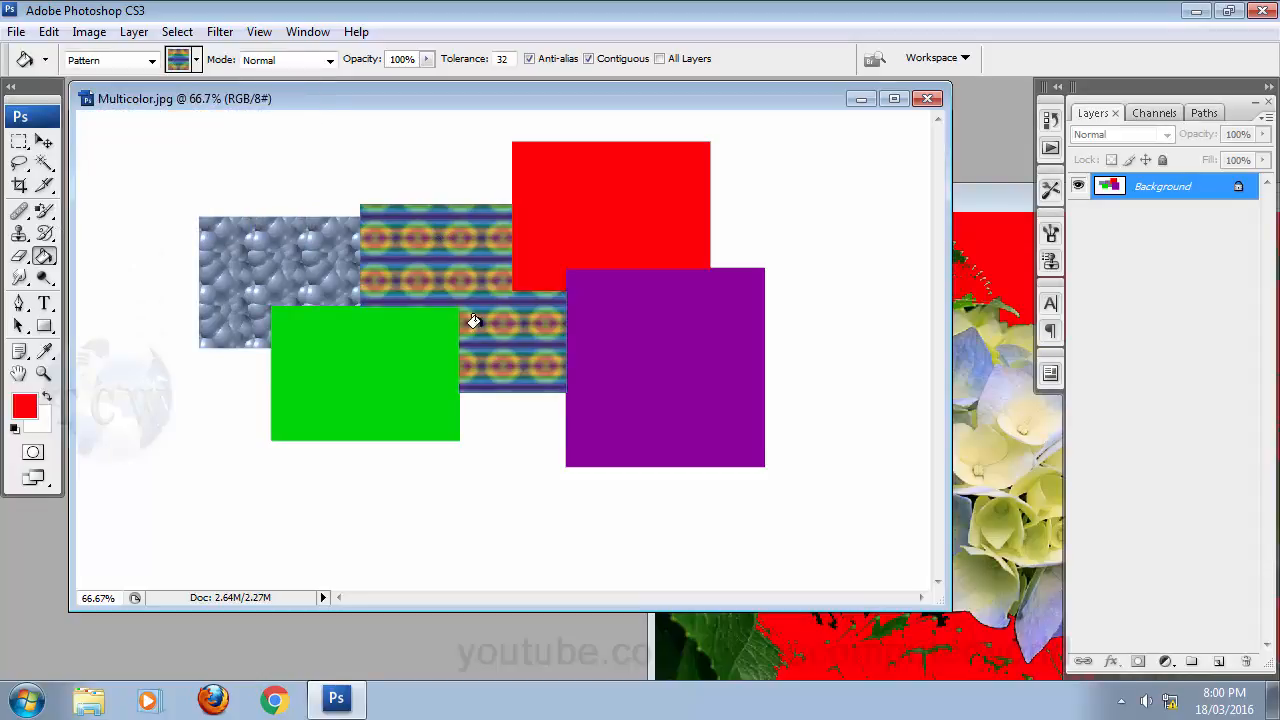
left_click(197, 60)
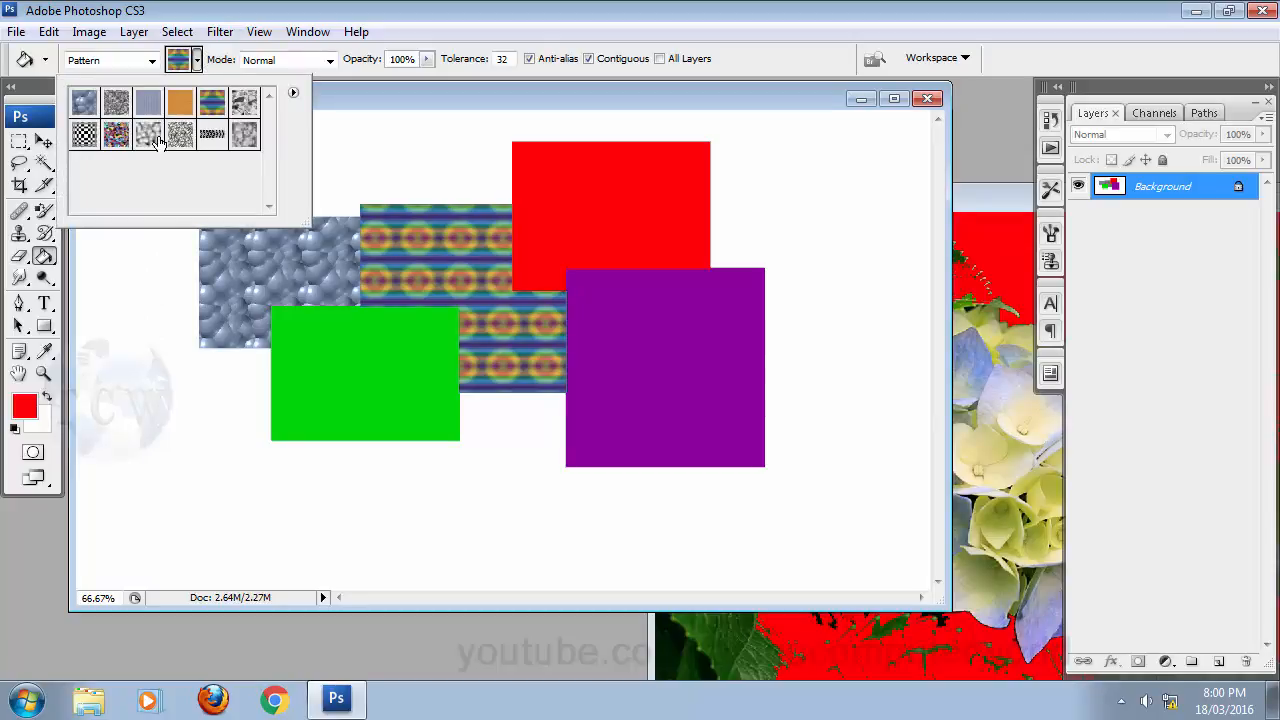
left_click(157, 140)
left_click(646, 348)
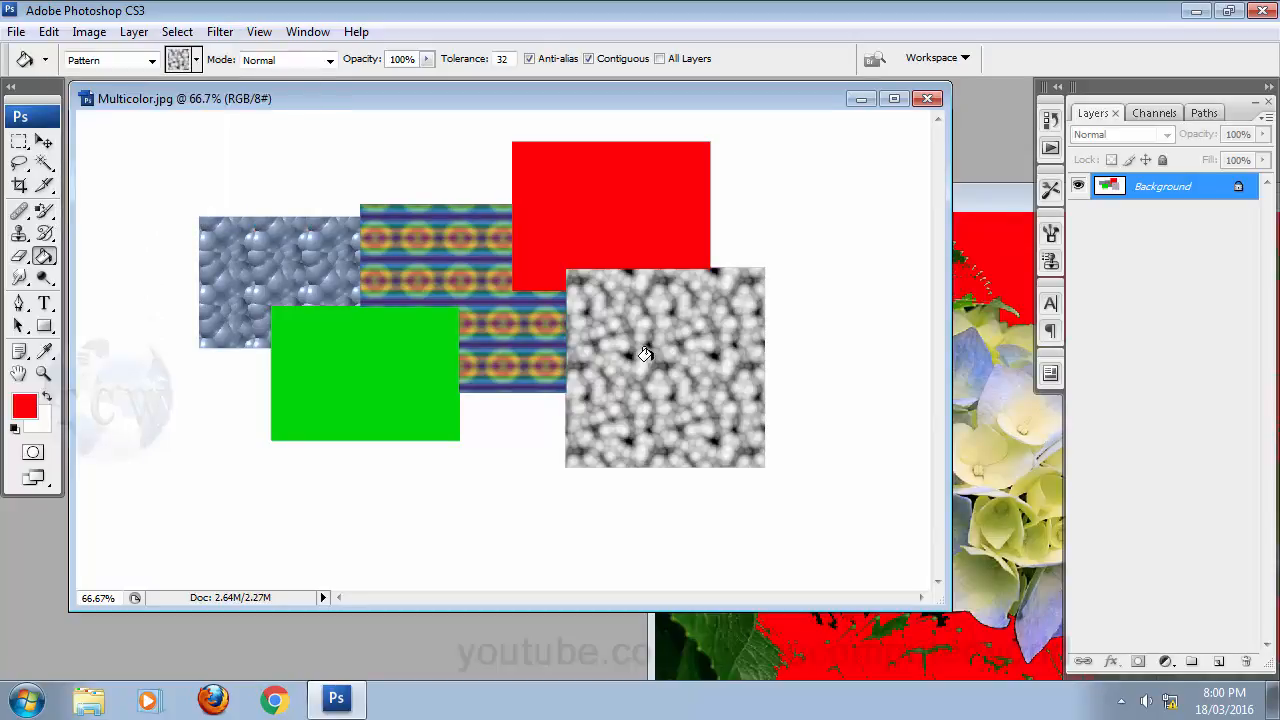
- Fill the red rectangle with the blue-grey woven pattern and the green rectangle with the black-and-white checkered pattern
left_click(197, 60)
left_click(149, 104)
left_click(567, 168)
left_click(197, 60)
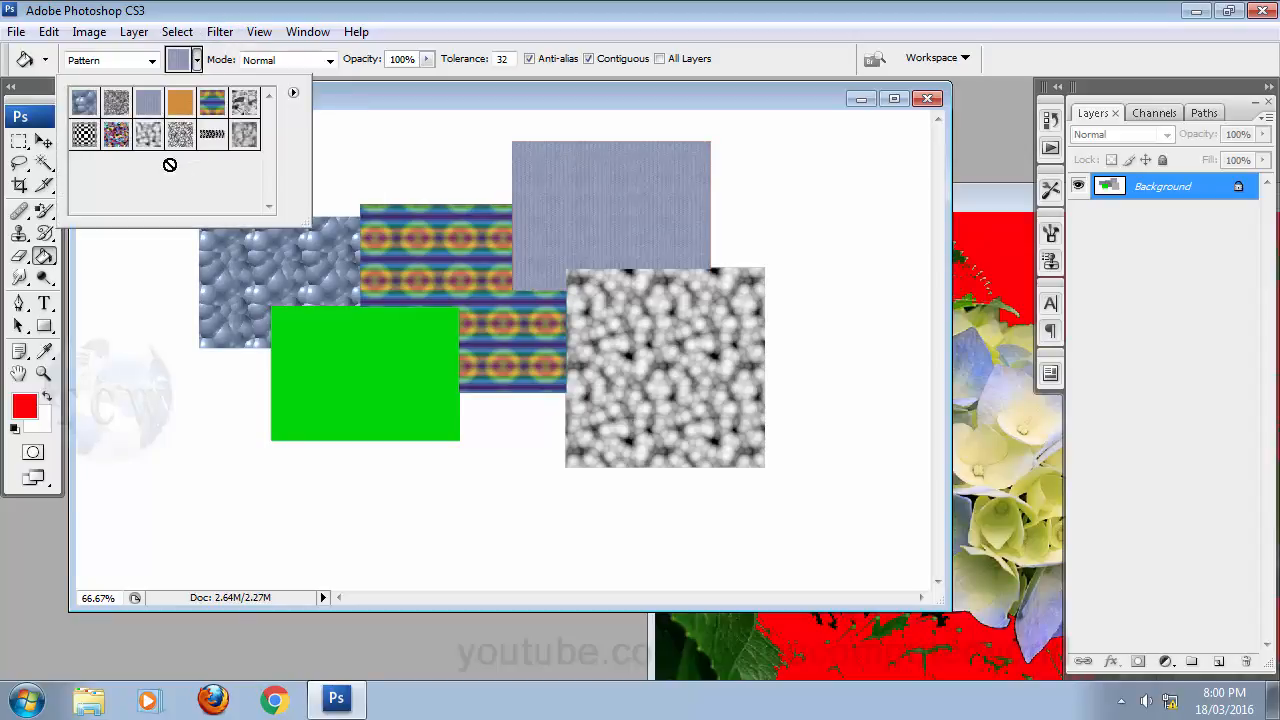
left_click(86, 138)
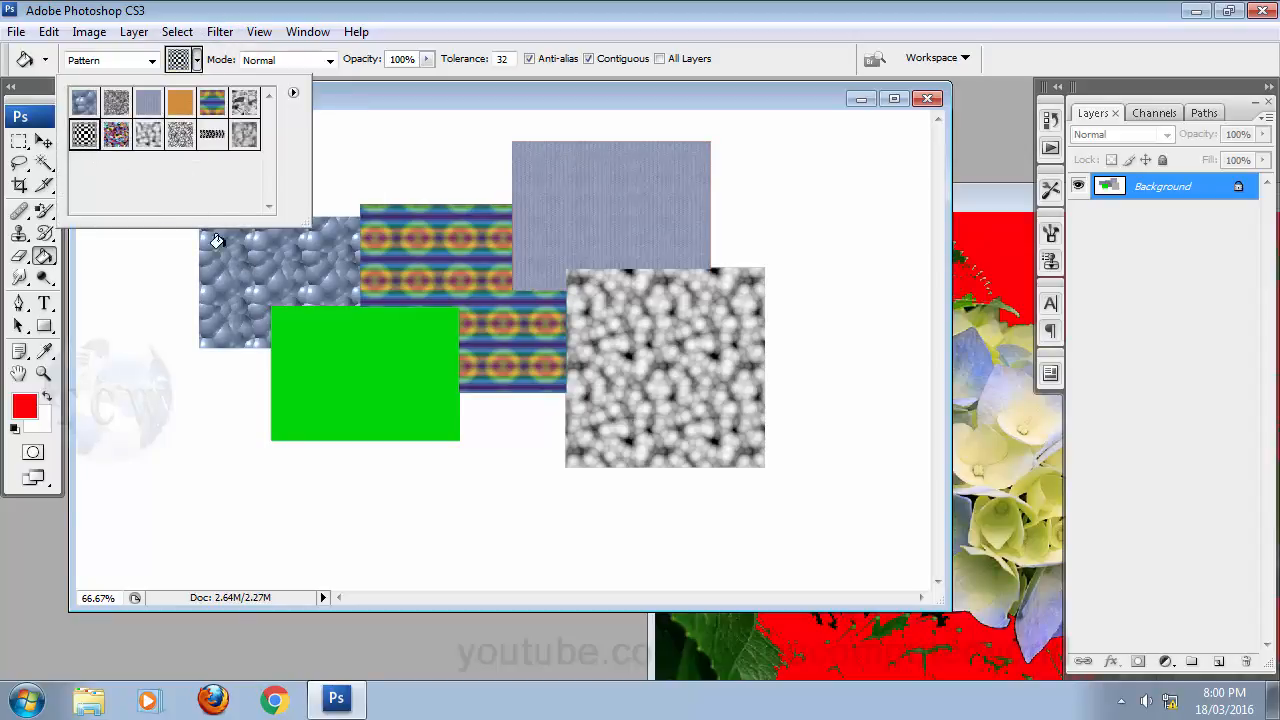
left_click(391, 104)
left_click(351, 357)
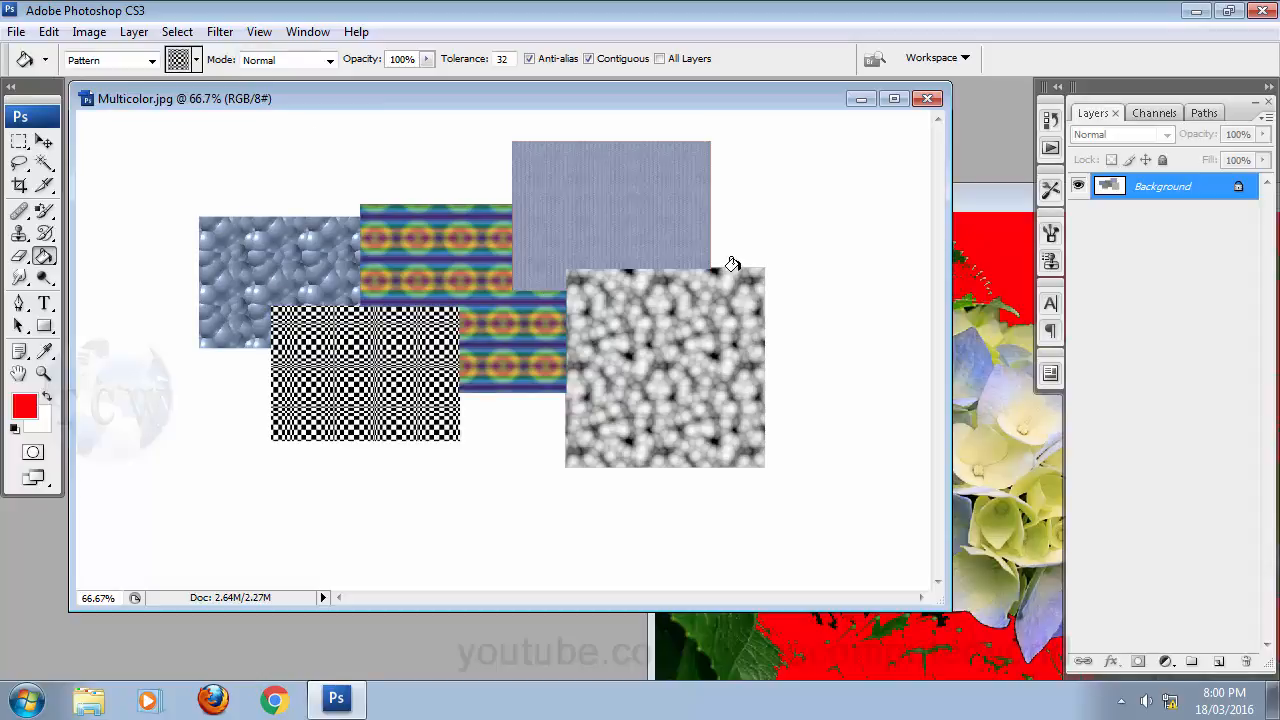
- Switch to the Move tool, bring Hydrangeas - Copy.jpg to the front and close it without saving the changes
left_click(44, 142)
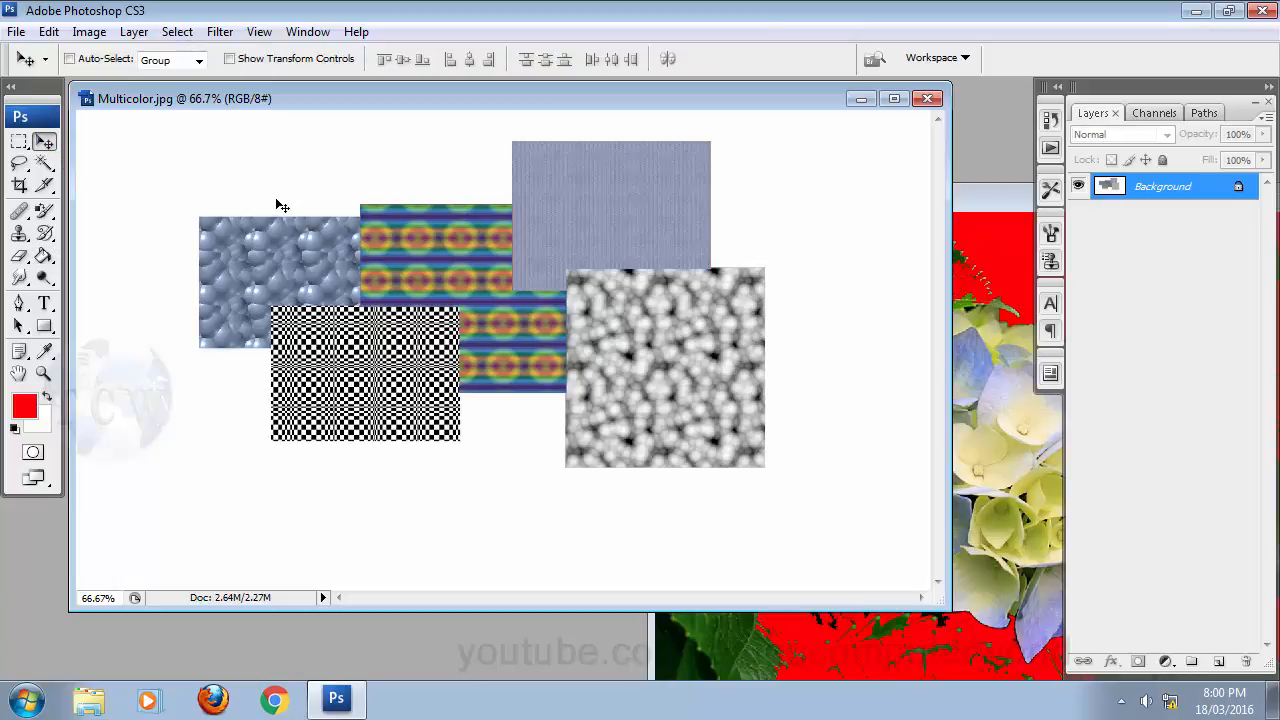
left_click_drag(960, 198, 398, 132)
left_click(776, 134)
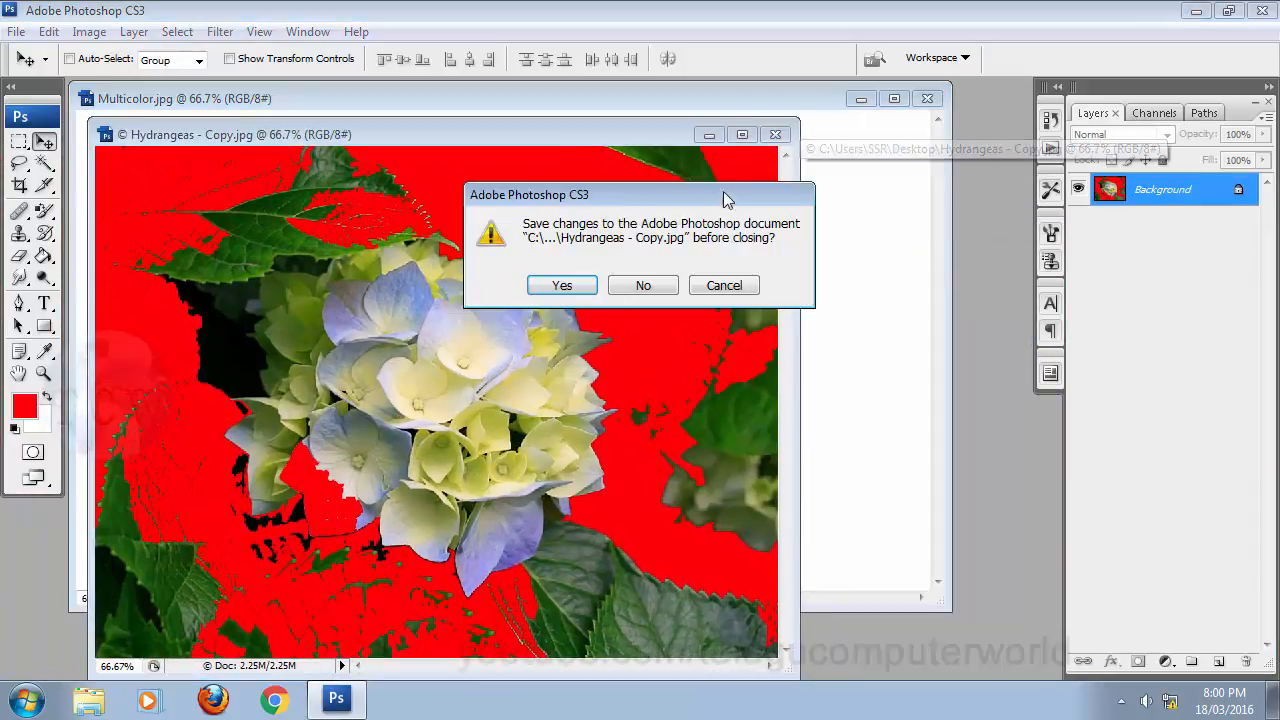
left_click(642, 287)
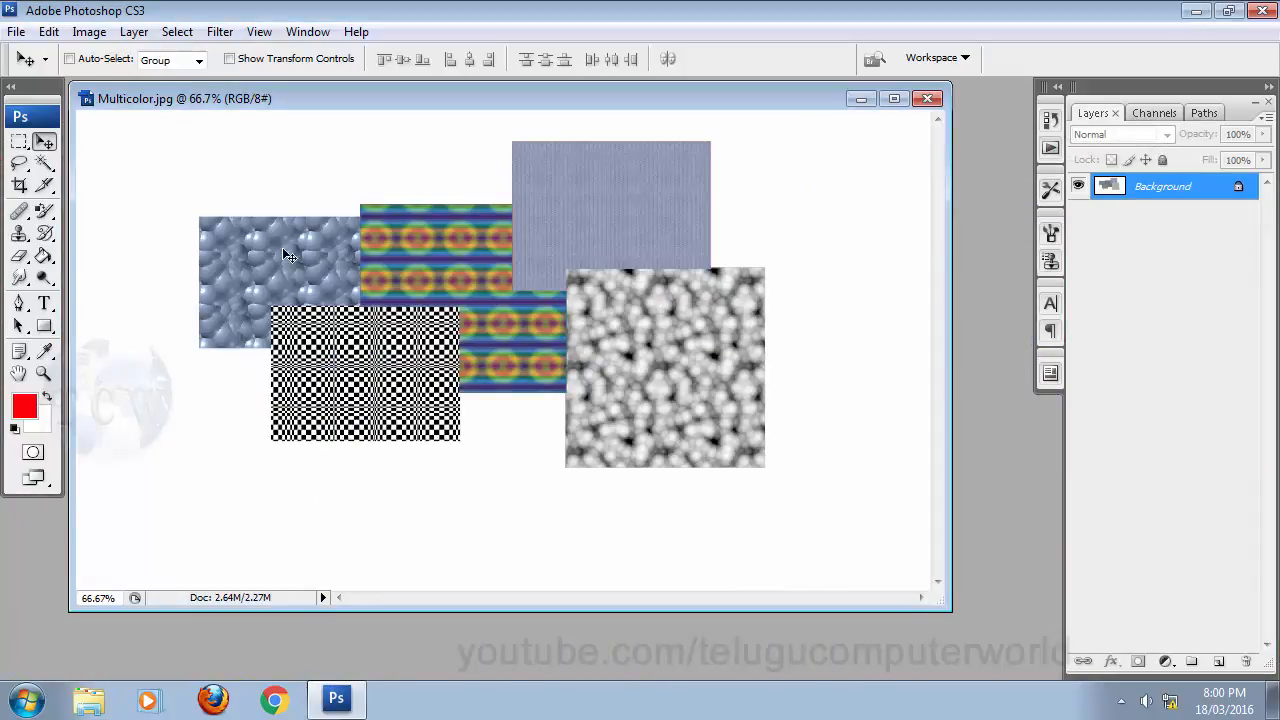
left_click(45, 257)
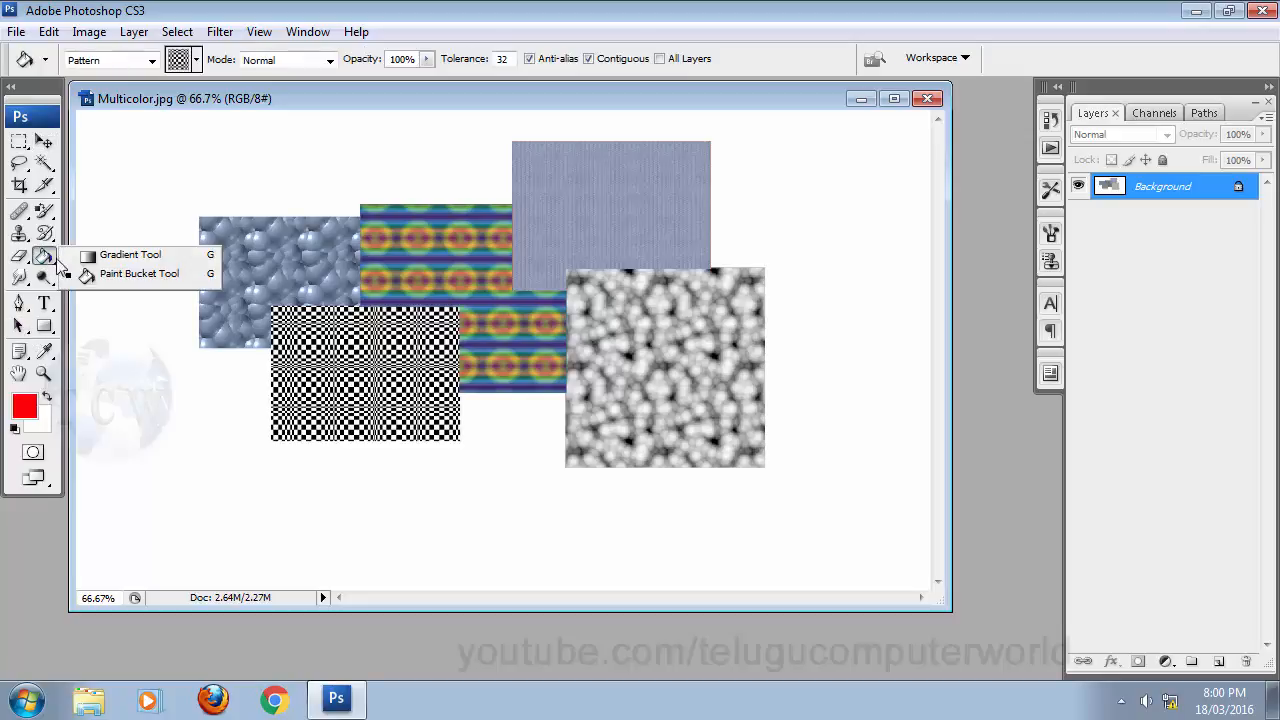
left_click(112, 255)
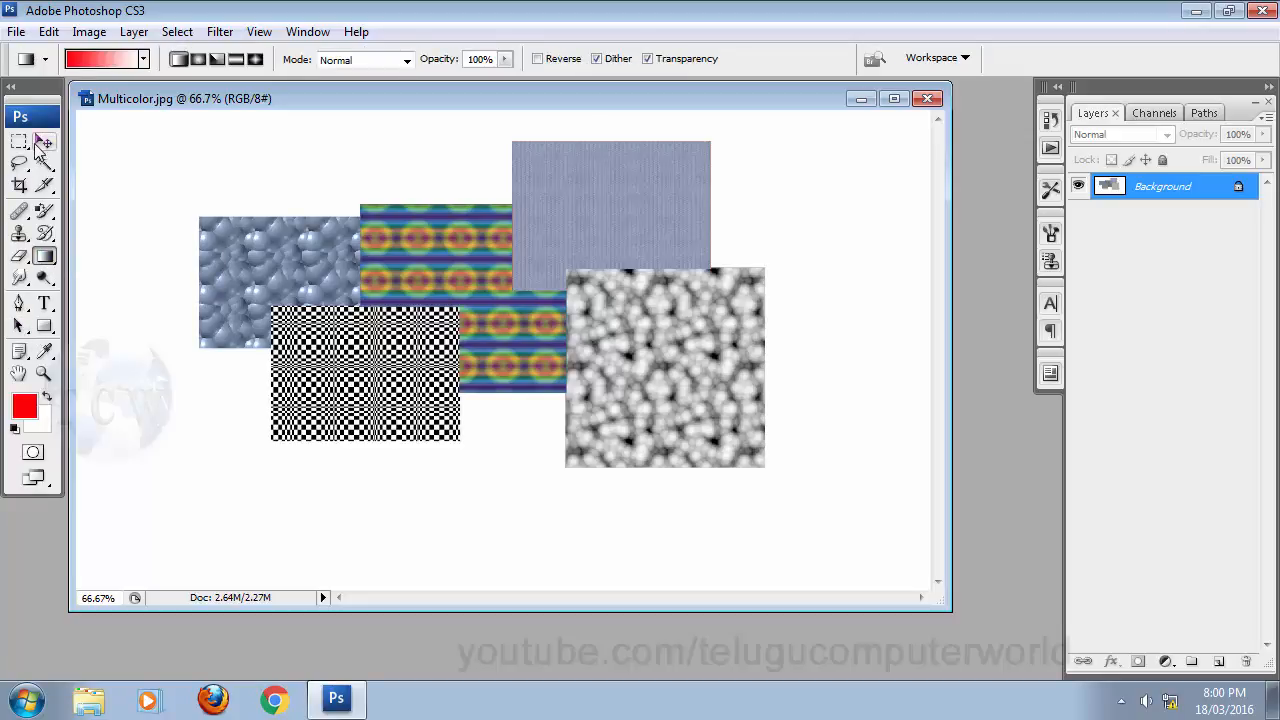
key("v")
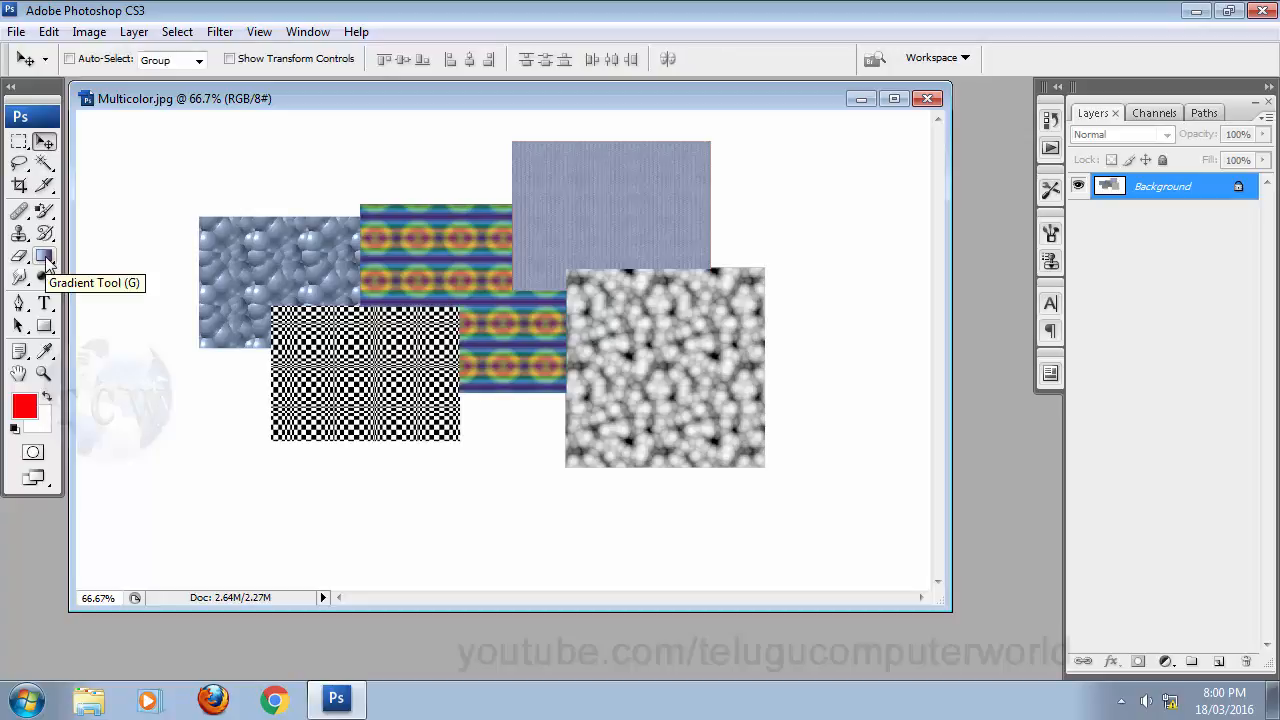
- Select the Paint Bucket tool again and set its tolerance to 100
left_click(45, 257)
left_click(103, 275)
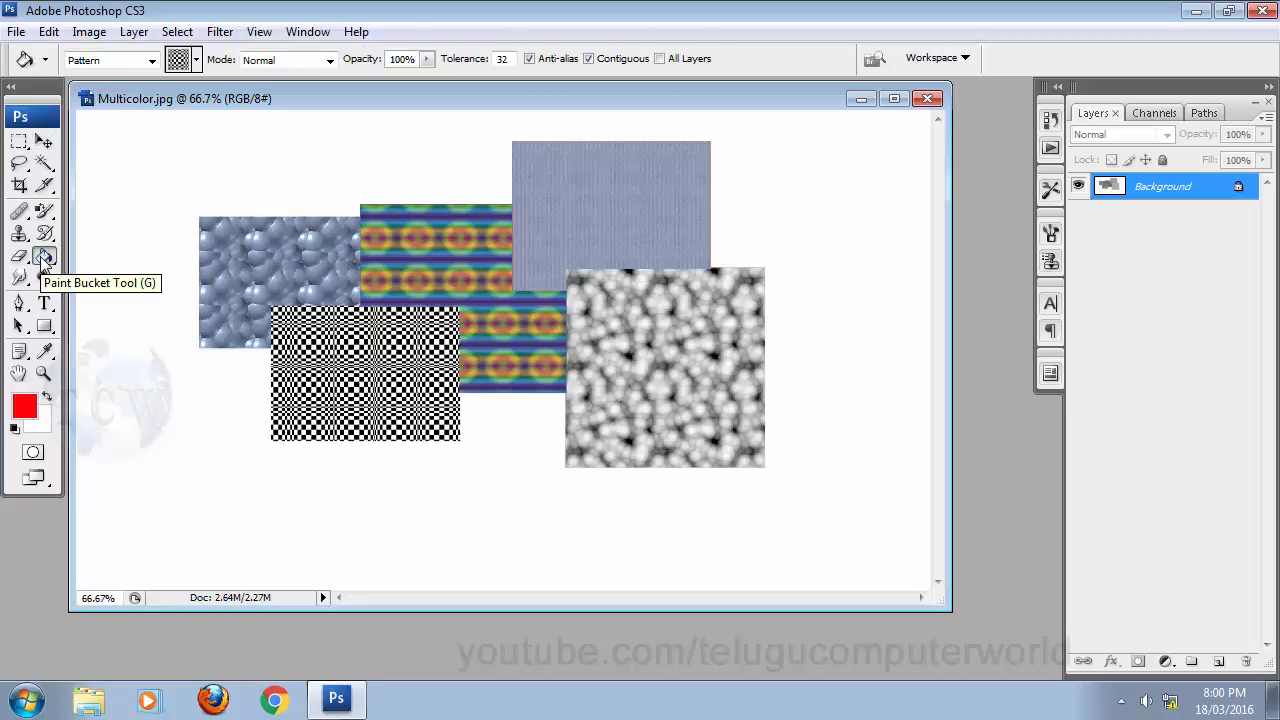
left_click(502, 58)
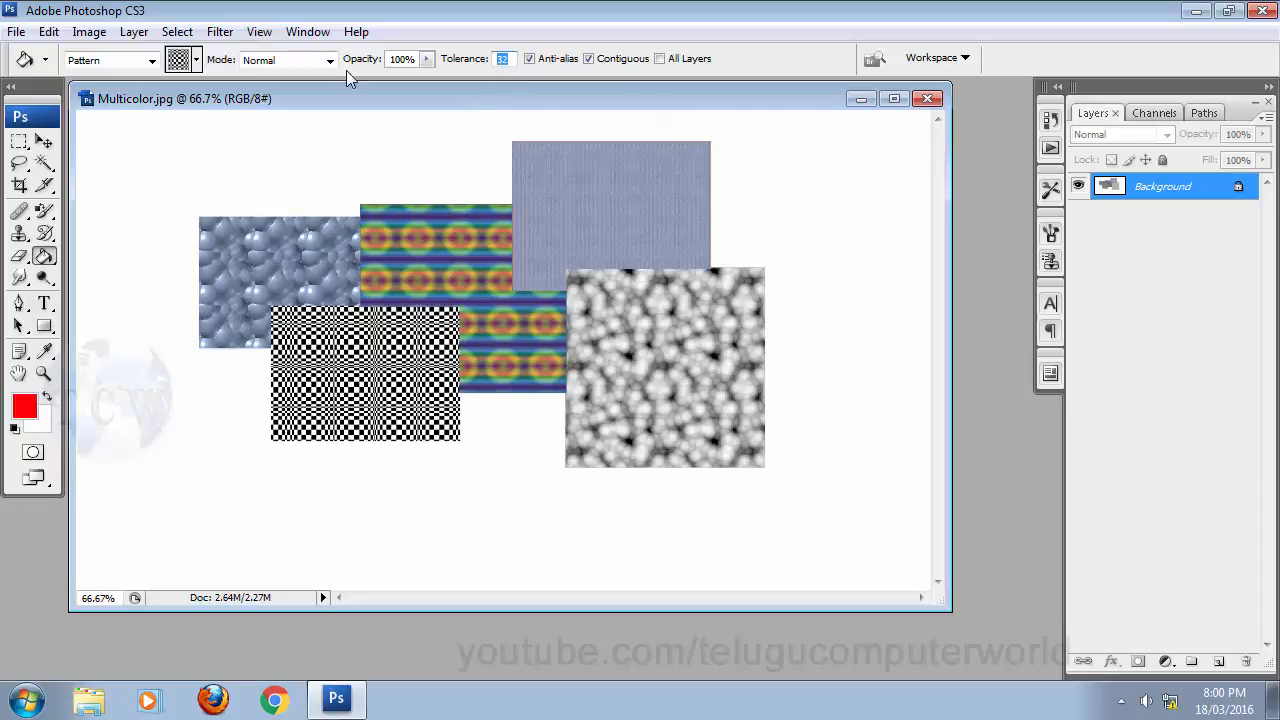
type("50")
key("Return")
type("100")
- Choose the bubbles pattern and fill the white background, the woven, the striped and the checkered rectangles with it
left_click(198, 63)
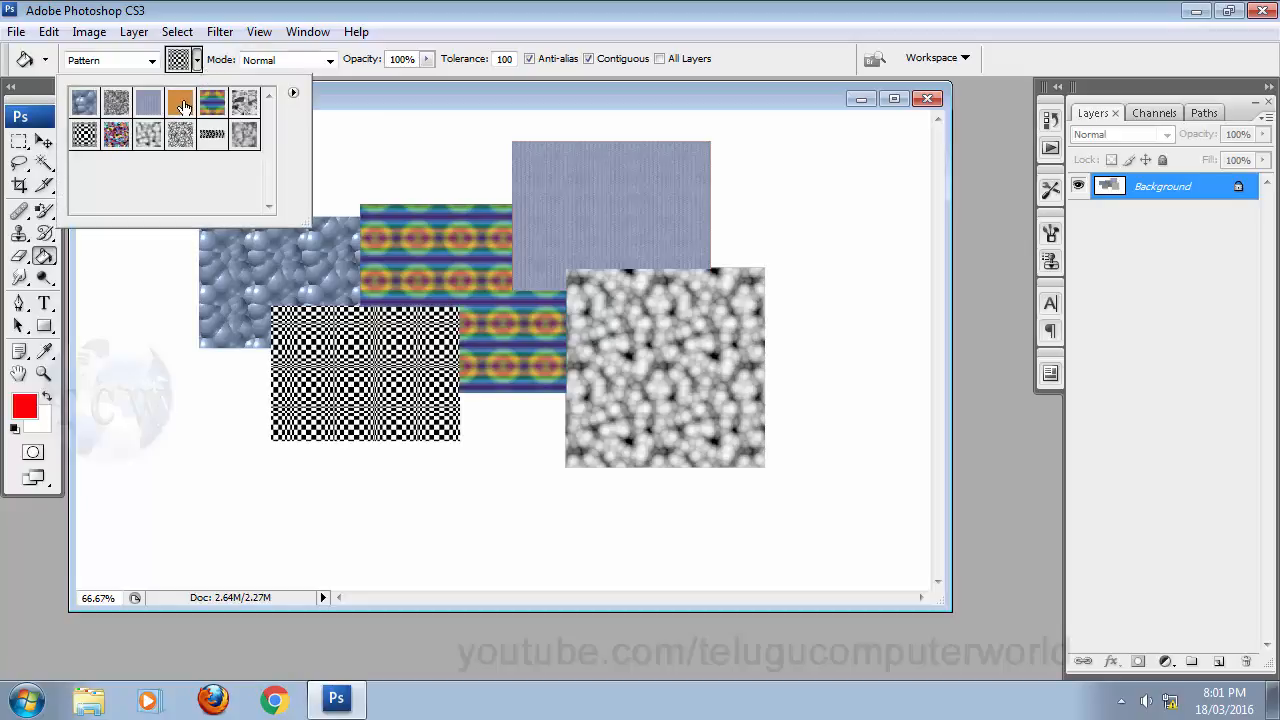
left_click(84, 104)
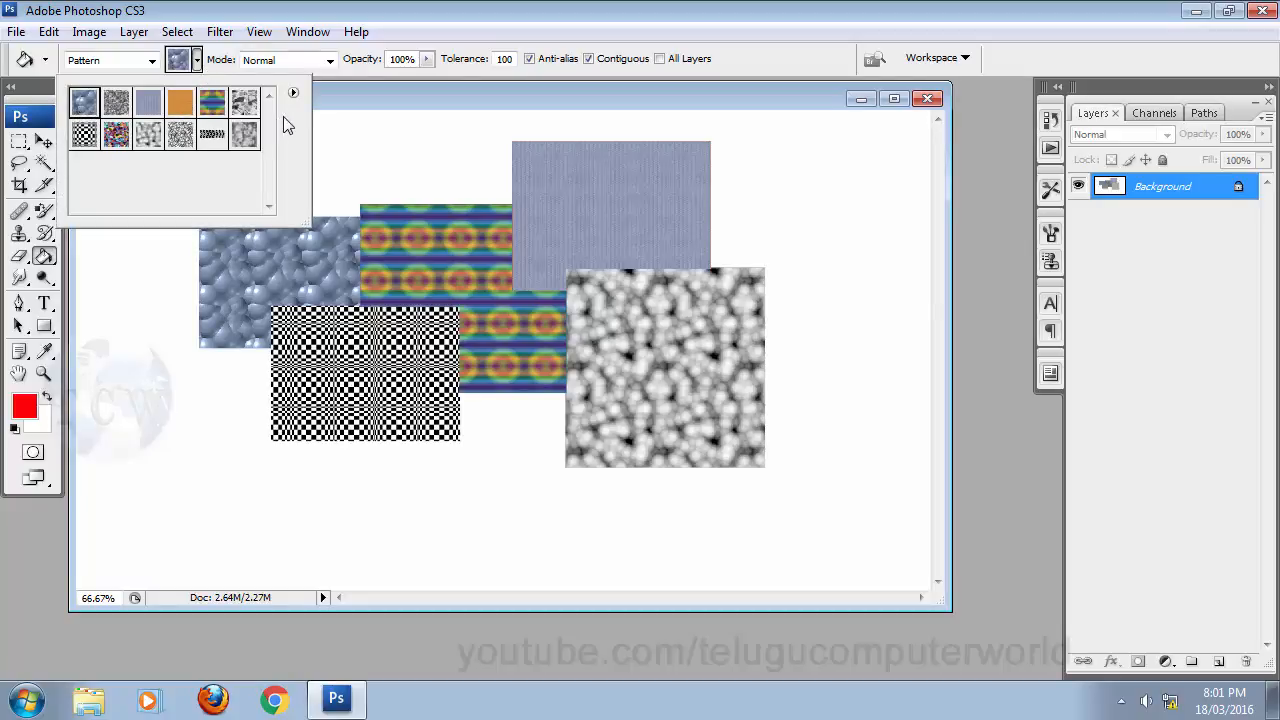
left_click(342, 106)
left_click(457, 136)
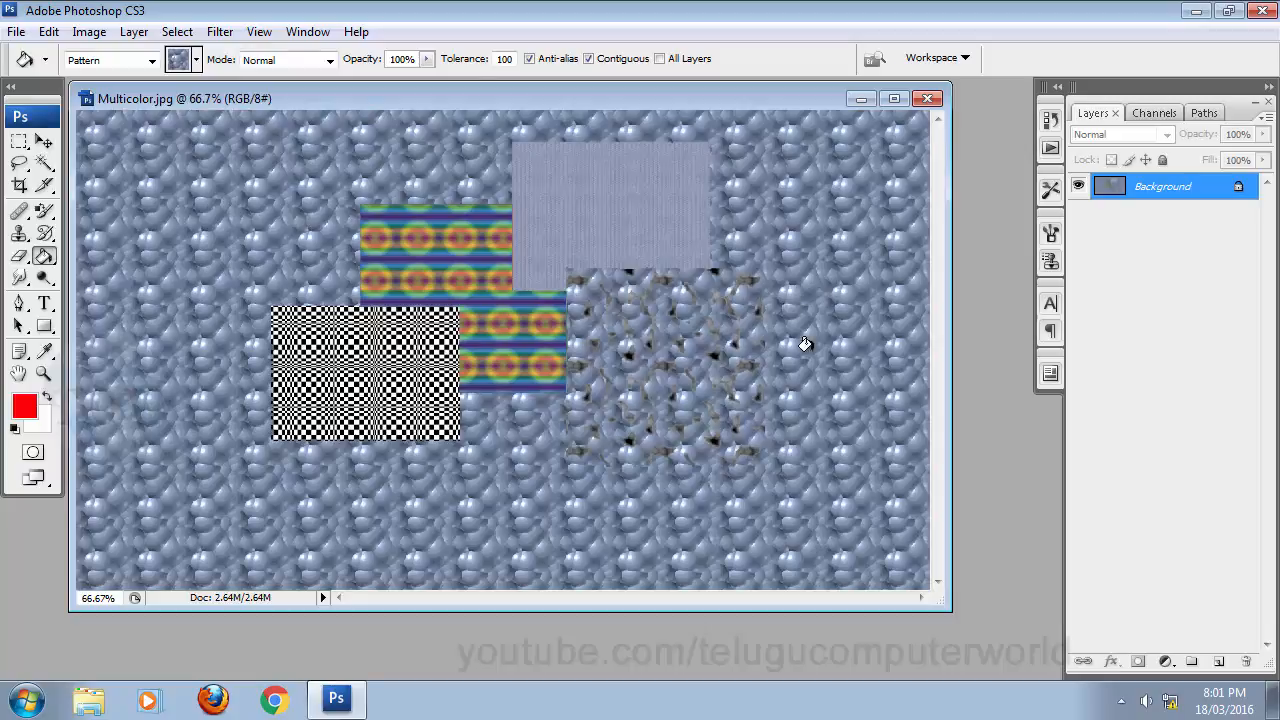
left_click(531, 177)
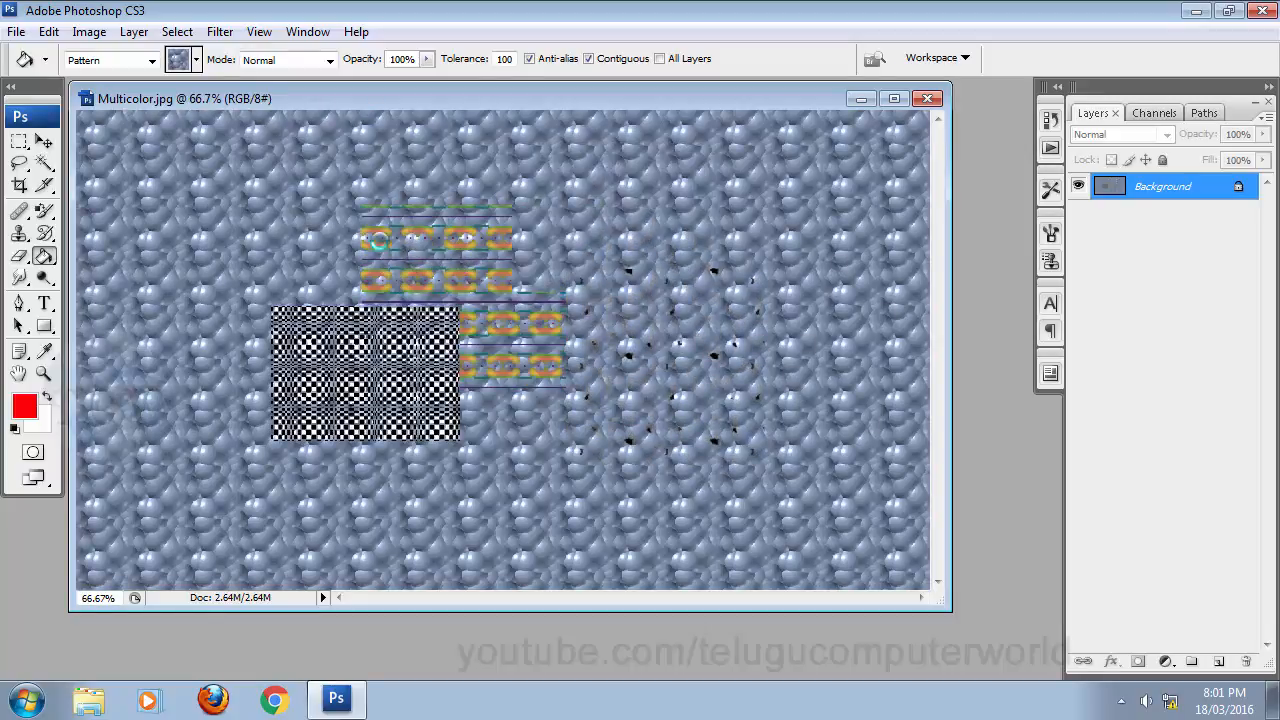
left_click(381, 243)
left_click(366, 344)
left_click(345, 347)
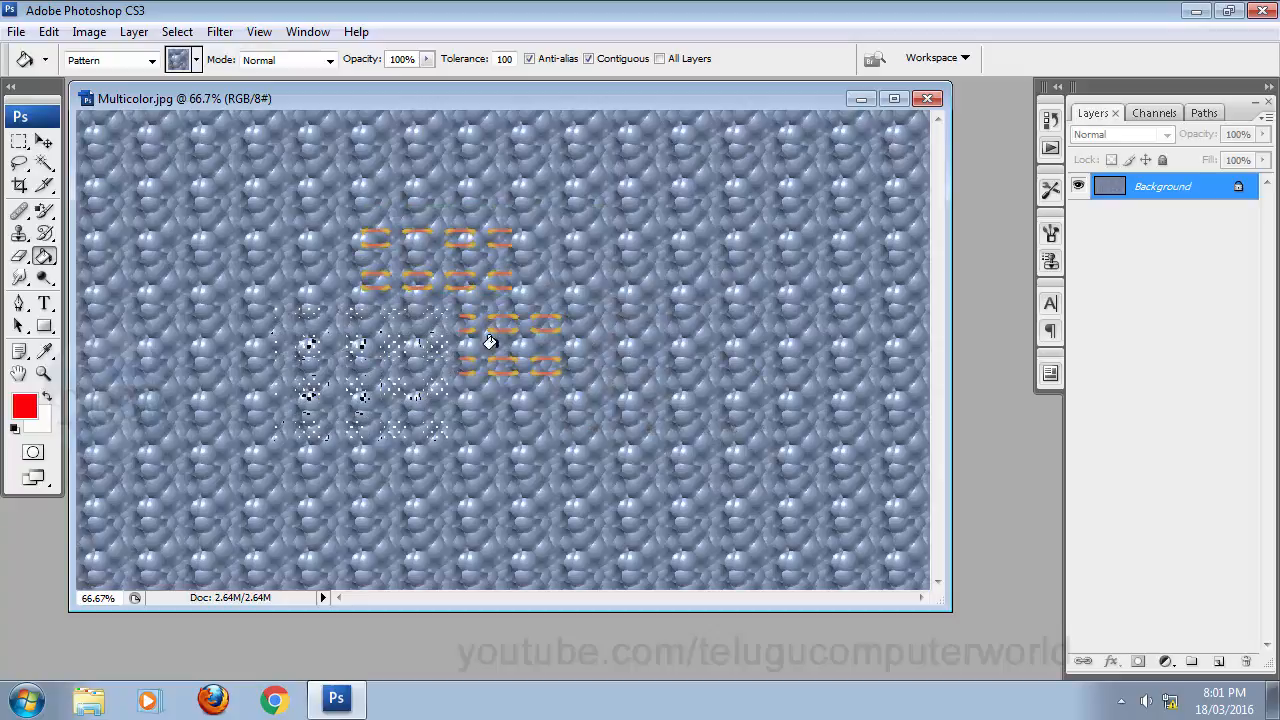
- Select the whole canvas, fill it with the red foreground colour, cover it with the bubbles pattern and deselect
key("ctrl+a")
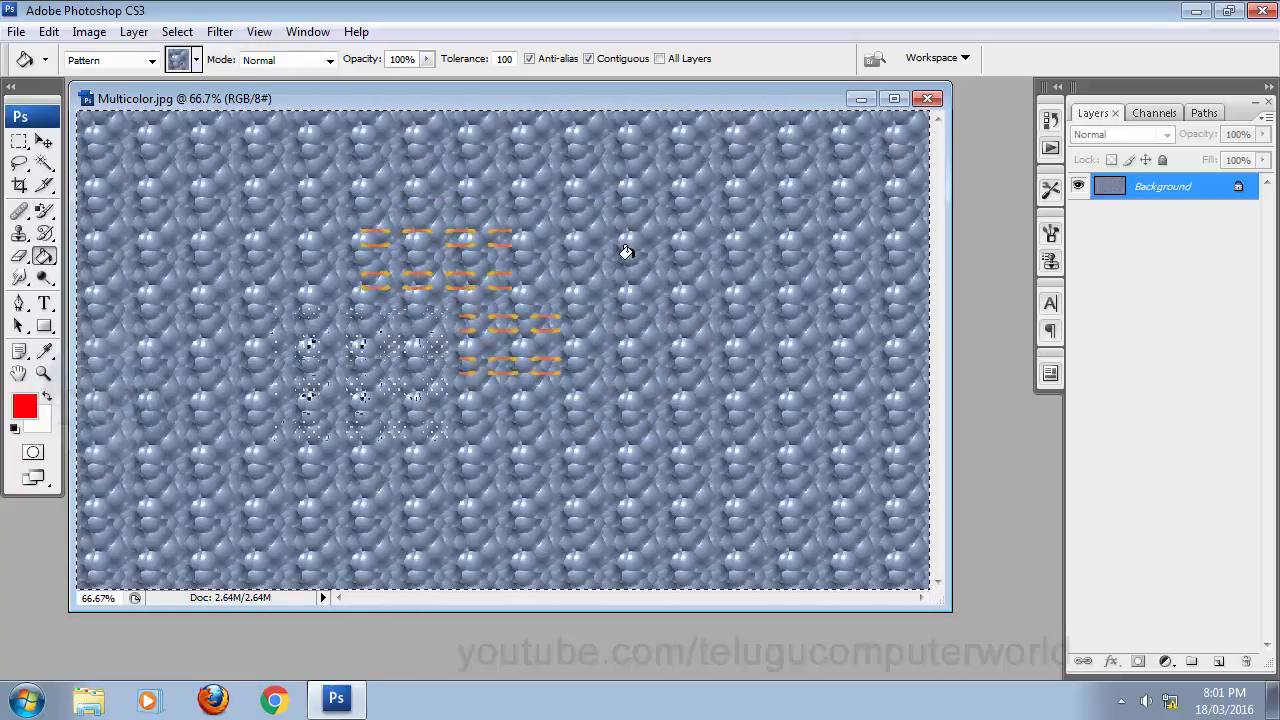
key("alt+BackSpace")
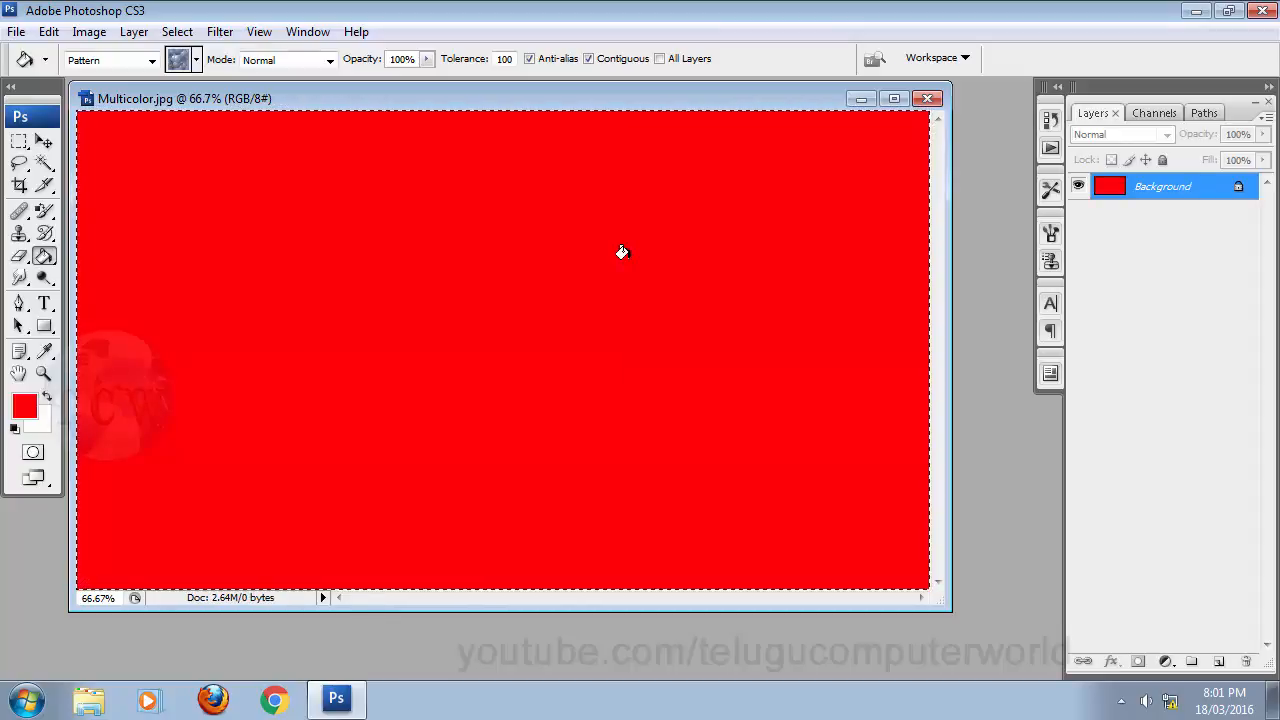
left_click(623, 252)
key("ctrl+d")
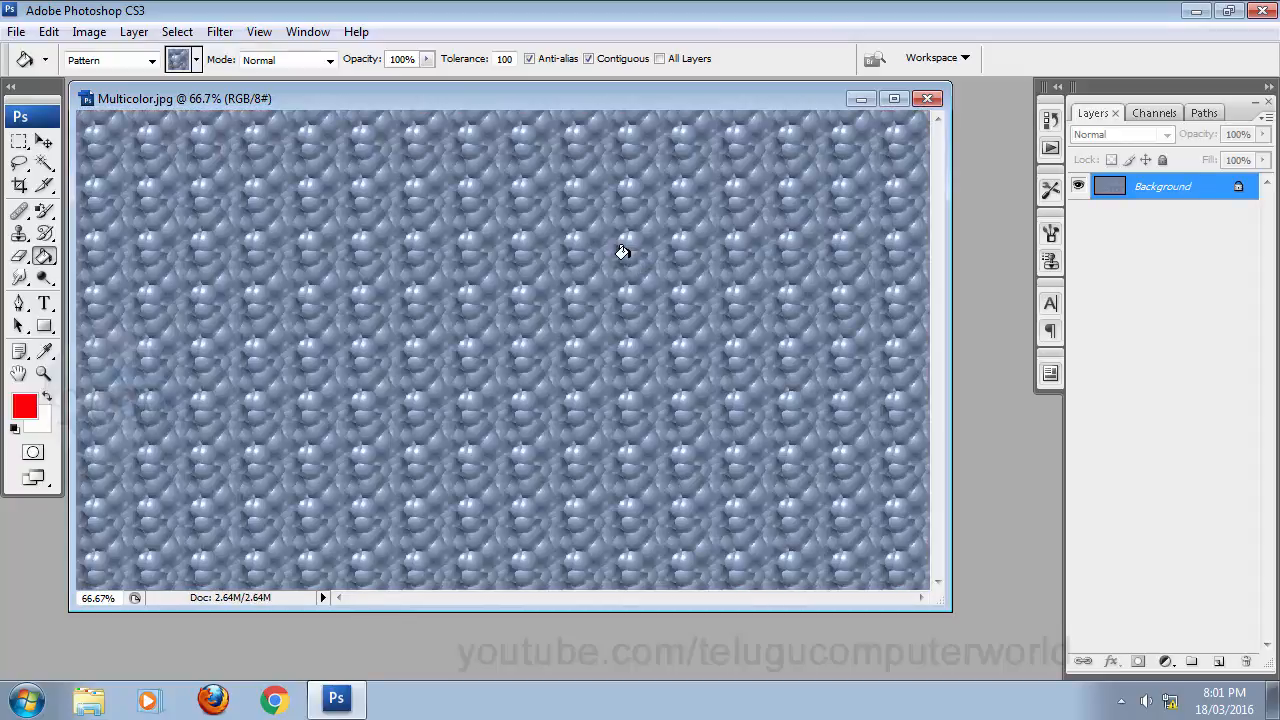
- Reset the foreground and background colours to the default black and white, finishing with the Move tool active
left_click(43, 141)
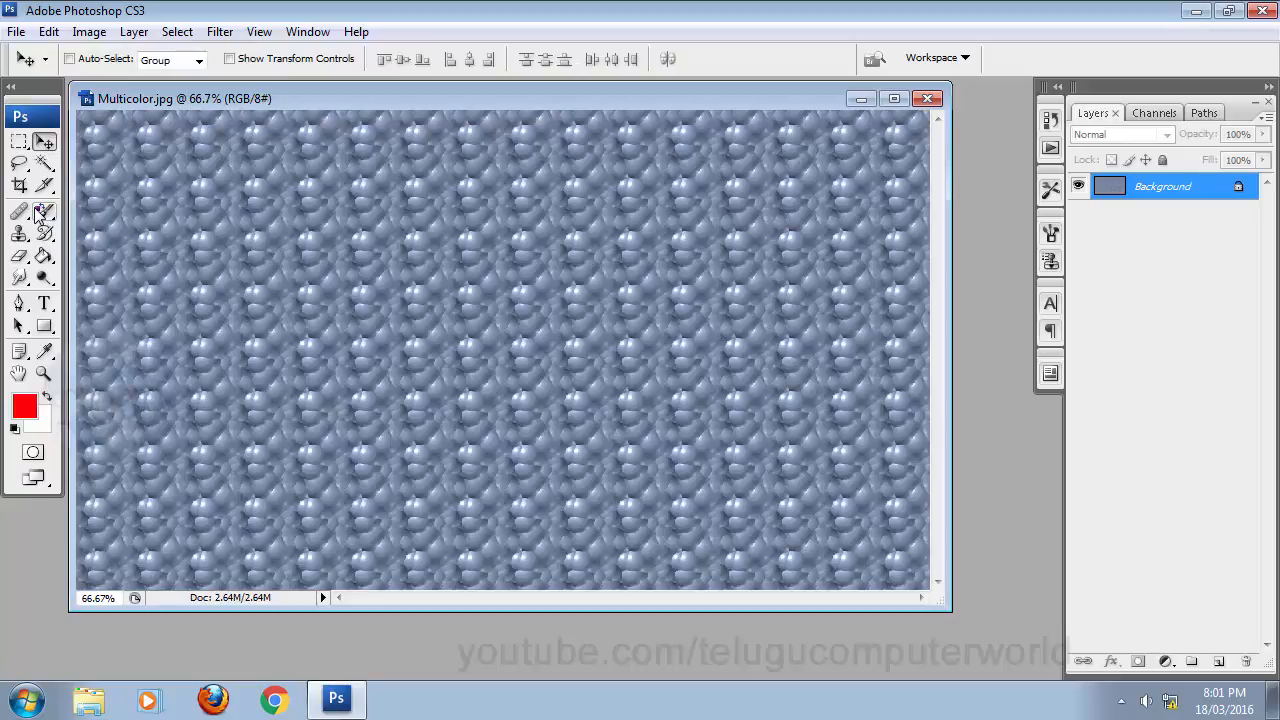
key("g")
left_click(48, 260)
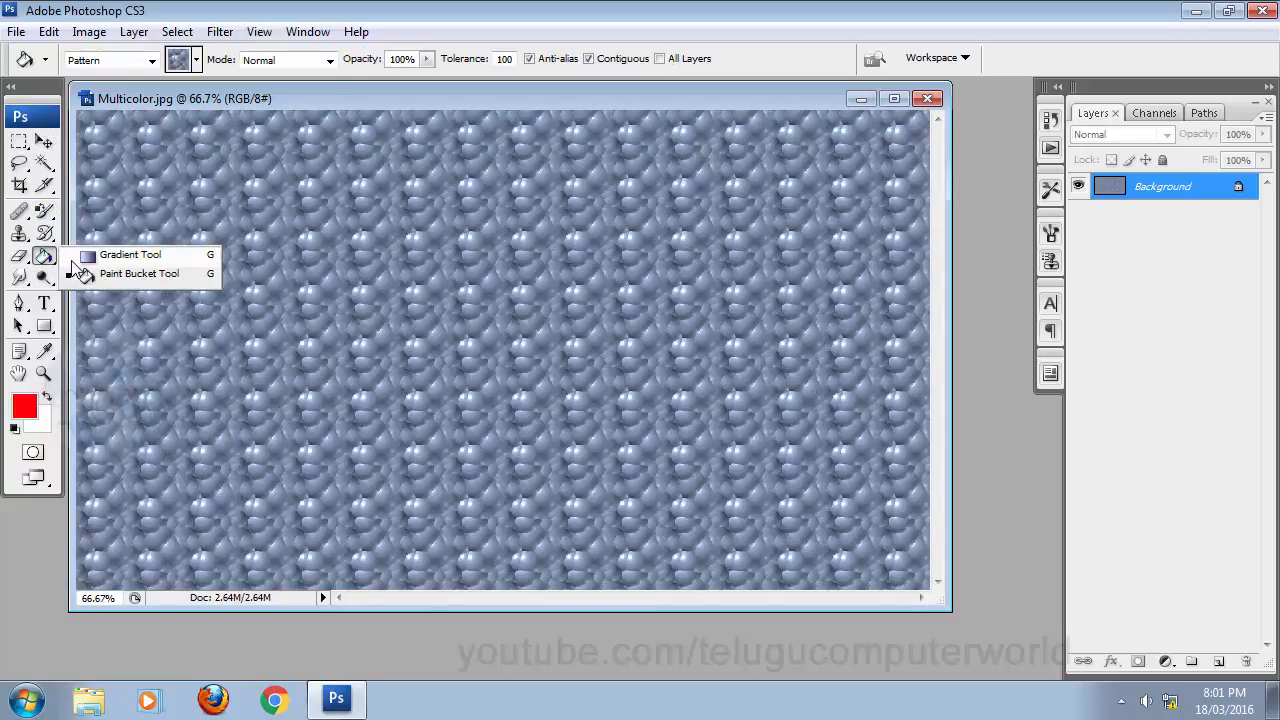
left_click(45, 262)
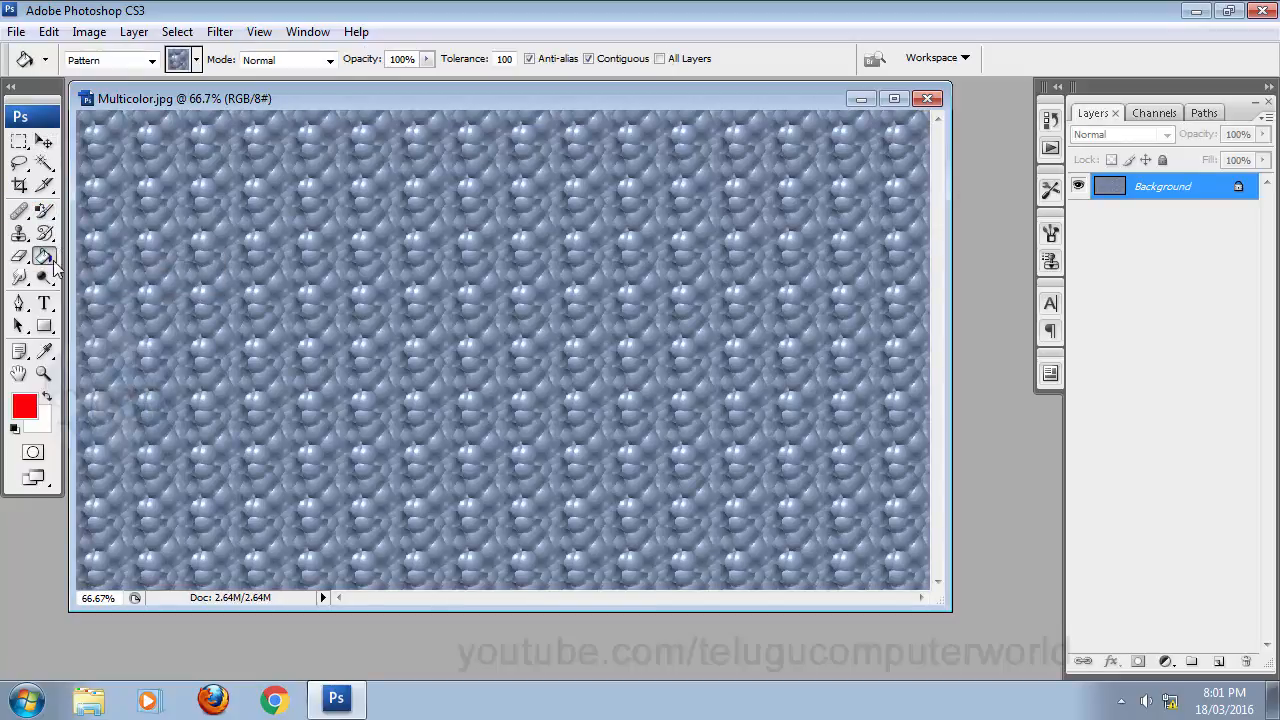
key("d")
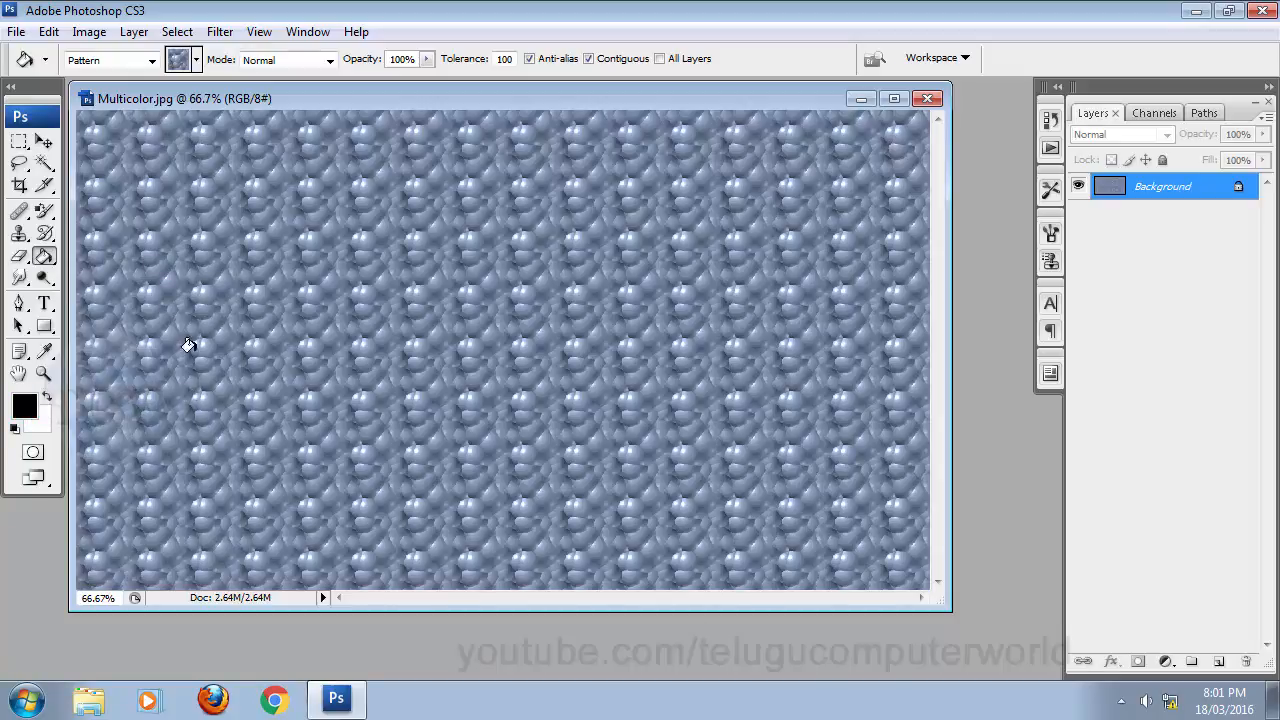
key("v")
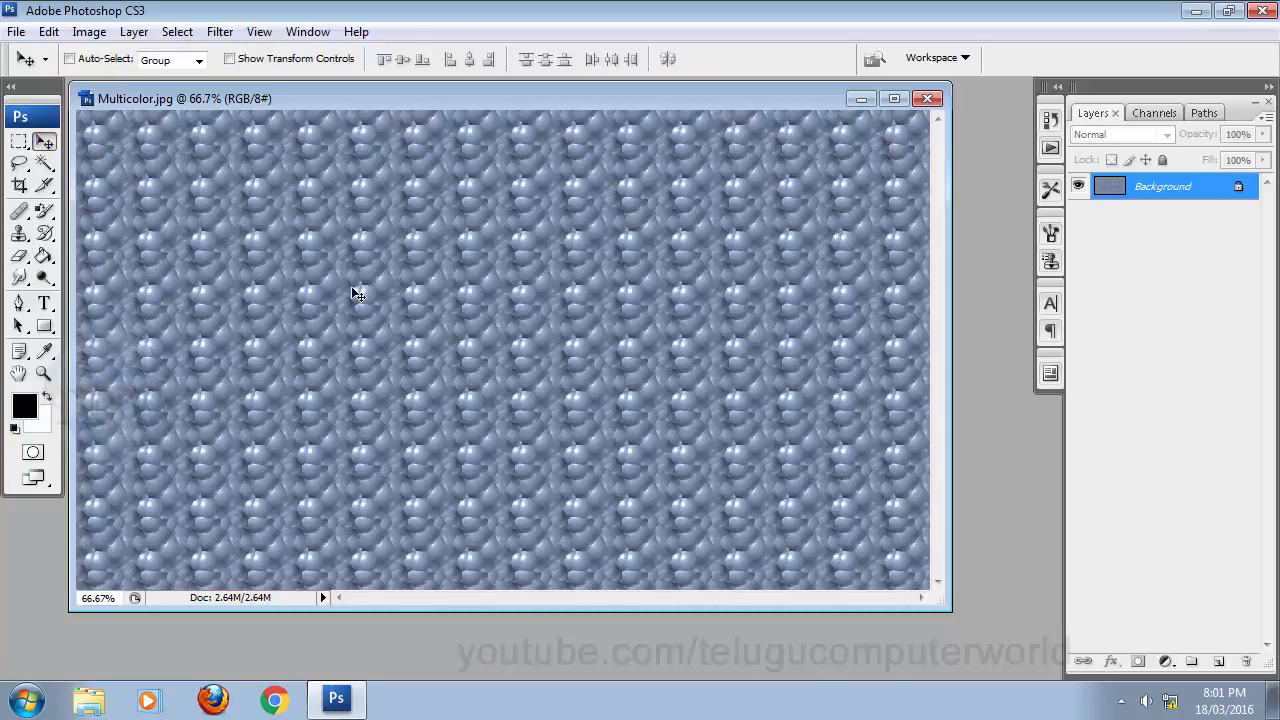